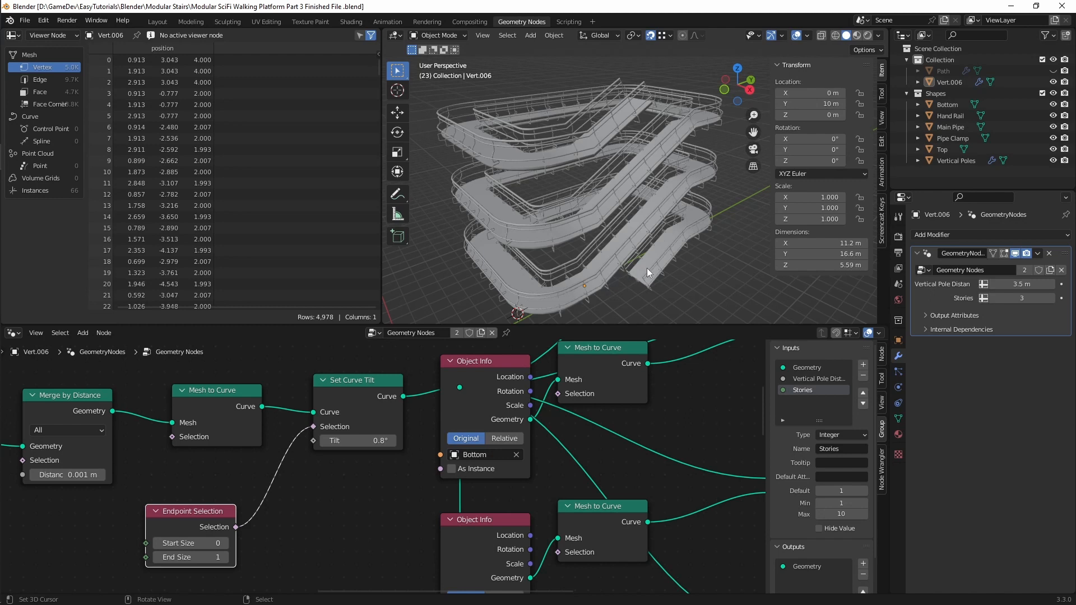
Move the node chain from Group Input to Set Curve Tilt, including Endpoint Selection, up and clear of the Object Info nodes
middle_click_drag(557, 223, 586, 218)
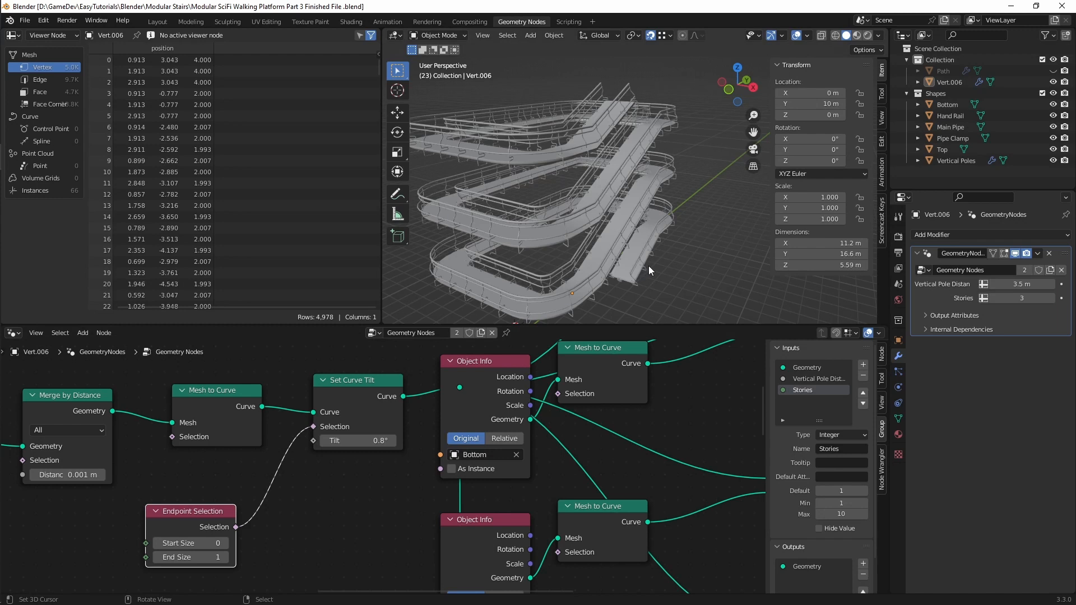
middle_click_drag(416, 373, 332, 523)
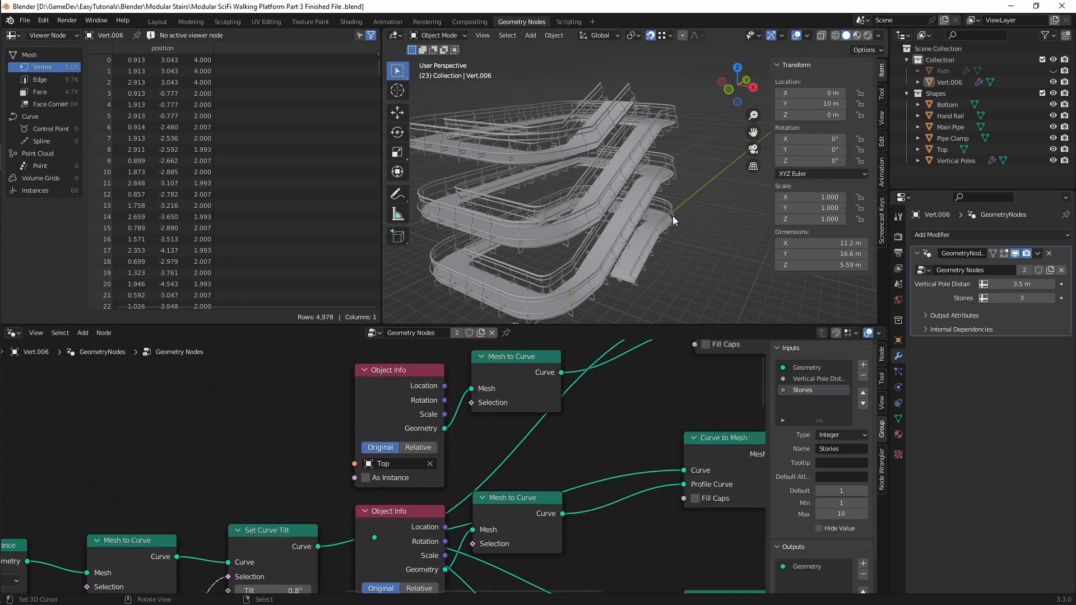
middle_click_drag(605, 384, 543, 462)
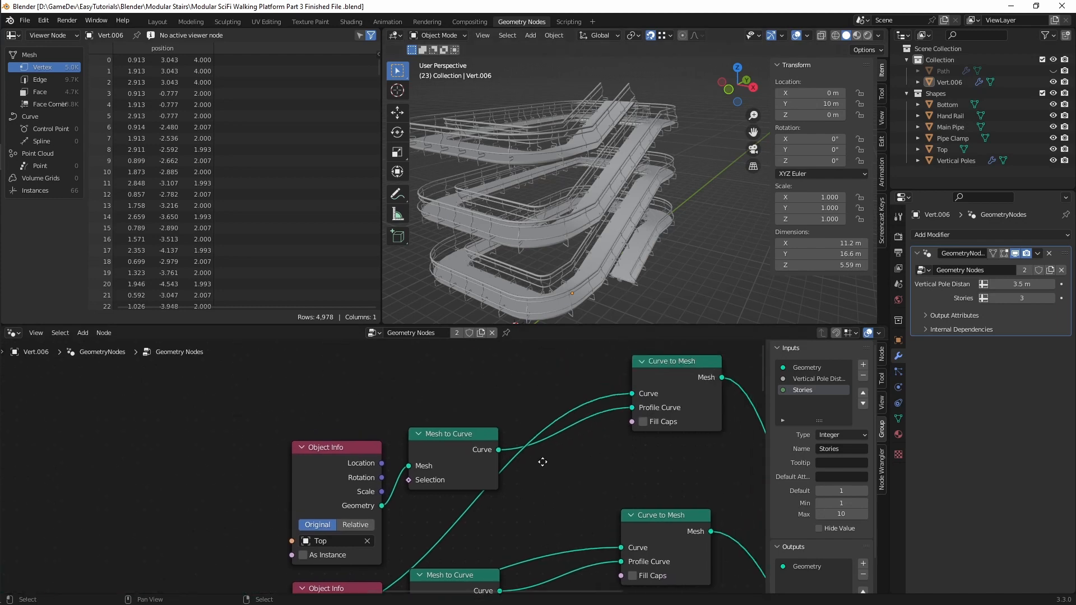
scroll(481, 448, "down", 3)
middle_click_drag(383, 430, 459, 397)
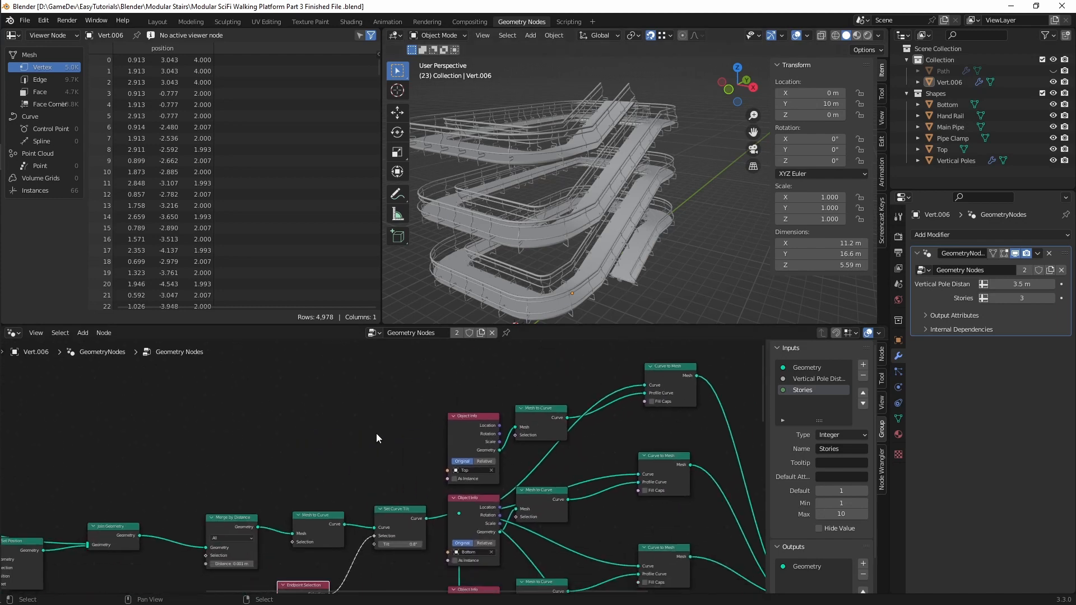
middle_click_drag(377, 438, 609, 388)
scroll(576, 399, "down", 2)
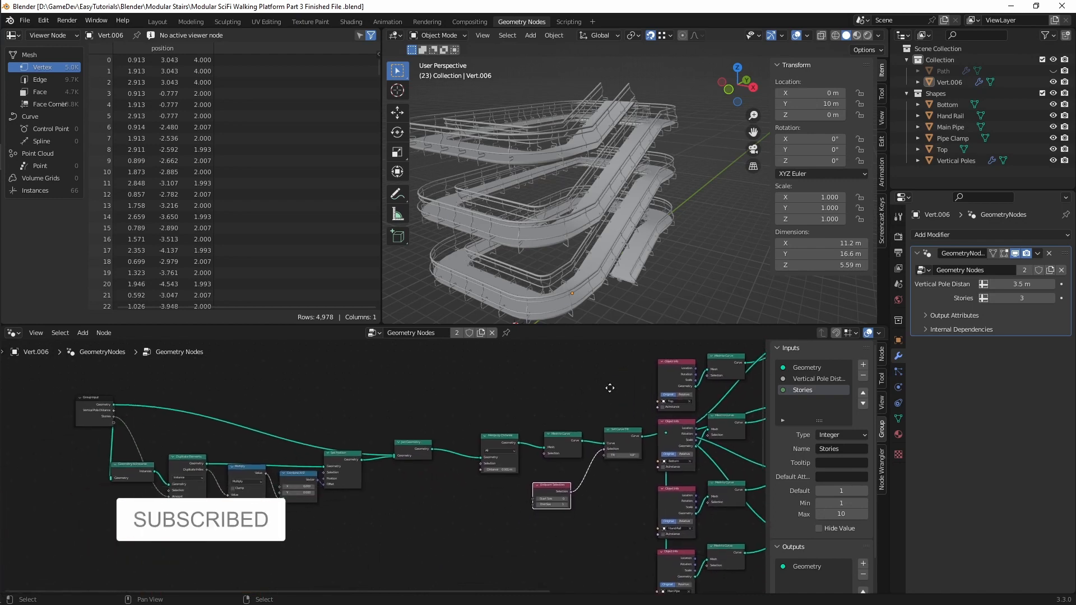
left_click_drag(627, 370, 98, 527)
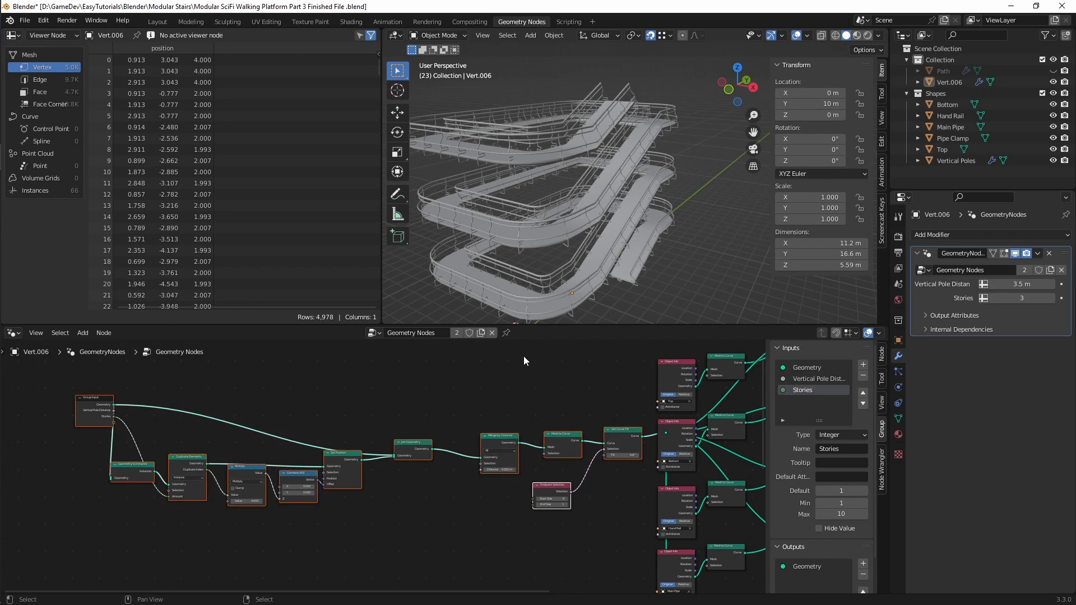
middle_click_drag(525, 360, 431, 461)
key("g")
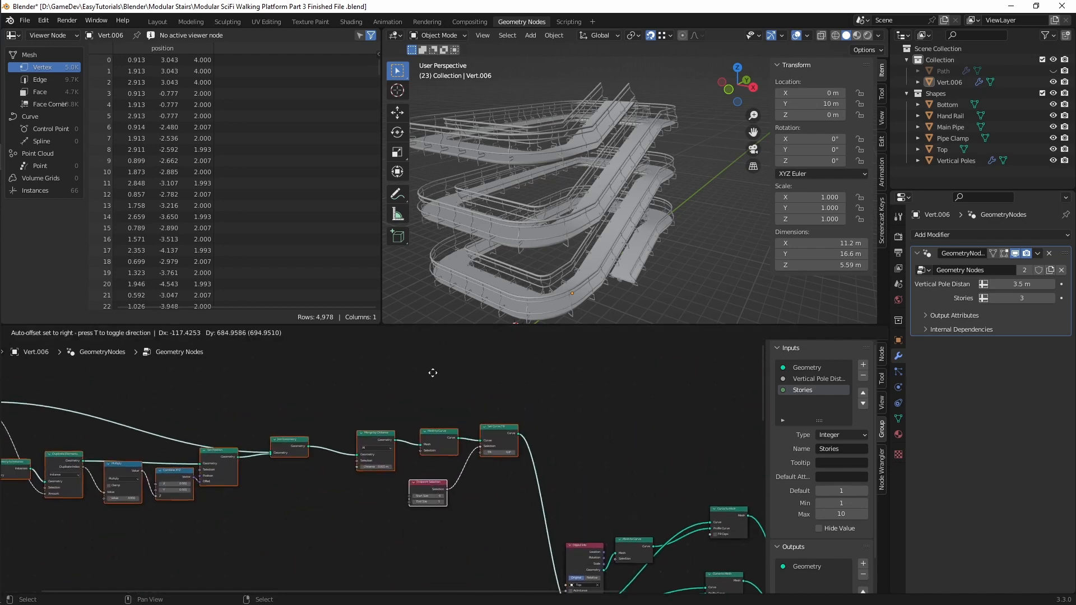
Shift the Bottom Object Info node aside and delete the reroute behind it that distributed the tilted curve
middle_click_drag(367, 422, 375, 420)
scroll(372, 441, "up", 4)
middle_click_drag(403, 485, 413, 432)
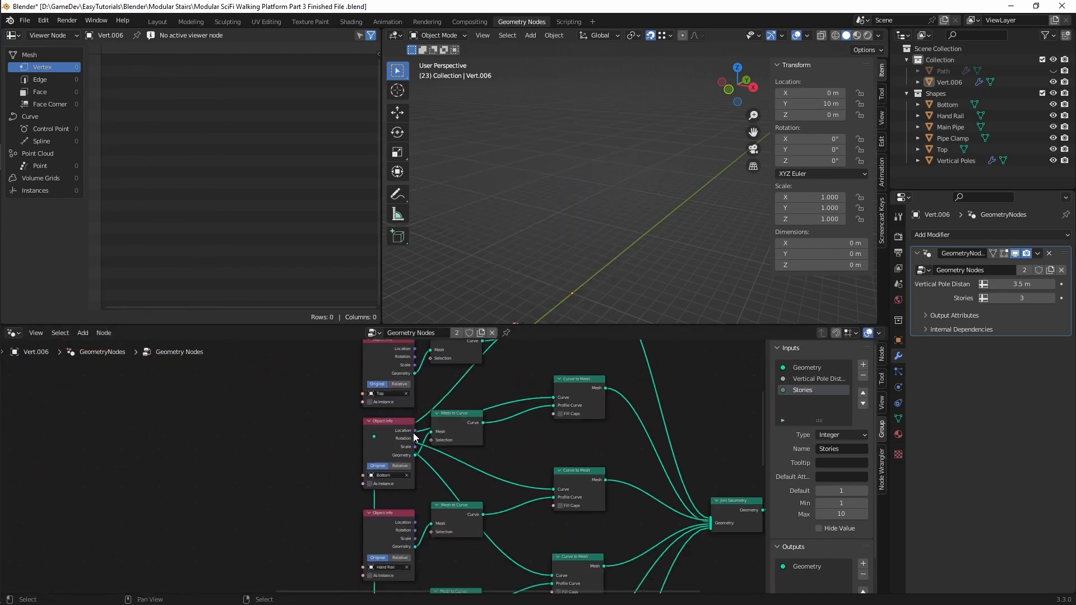
left_click_drag(397, 433, 329, 440)
left_click(377, 438)
key("x")
middle_click_drag(414, 504, 415, 347)
middle_click_drag(415, 571, 423, 498)
scroll(363, 455, "down", 5)
mouse_move(482, 467)
middle_mouse_down()
mouse_move(498, 427)
mouse_move(500, 467)
middle_mouse_up()
Add a Store Named Attribute node and connect Set Curve Tilt's Curve output to its Geometry input
middle_click_drag(321, 400, 428, 426)
scroll(336, 439, "up", 3)
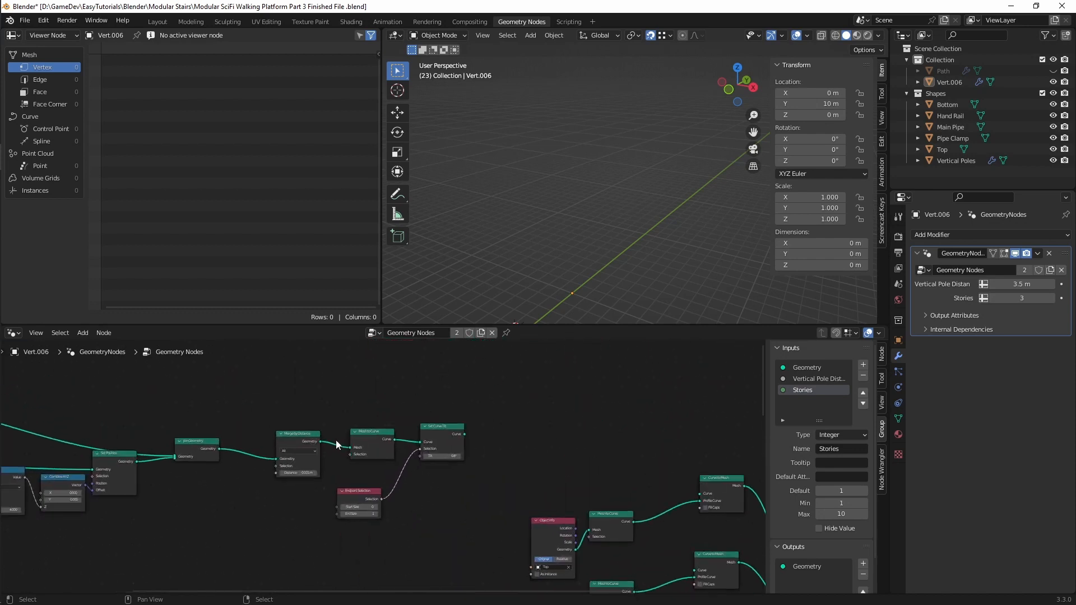
middle_click_drag(336, 439, 585, 416)
scroll(585, 416, "down", 1)
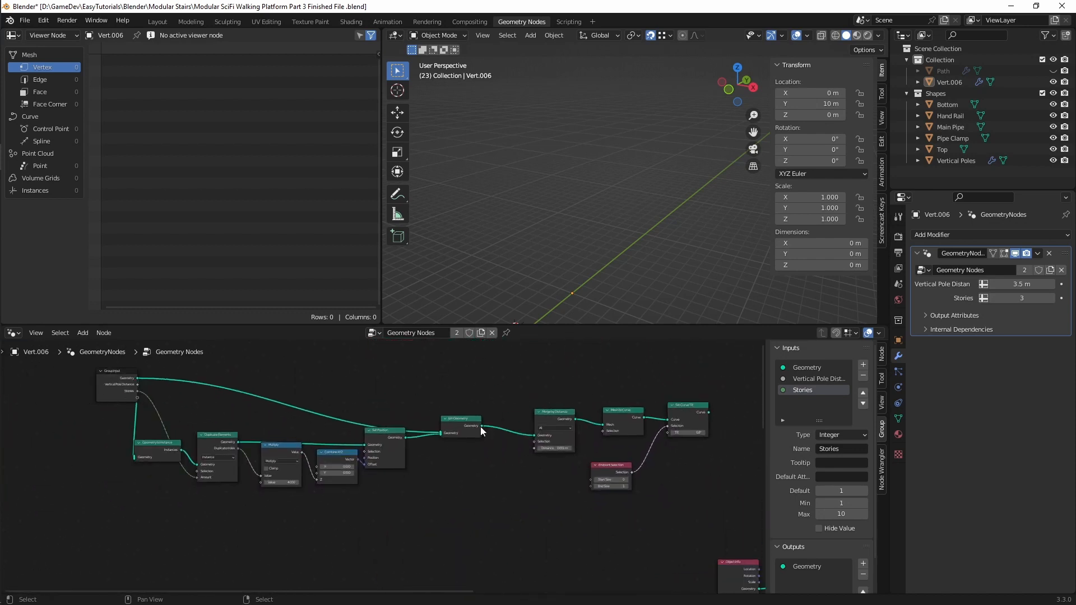
middle_click_drag(480, 426, 319, 454)
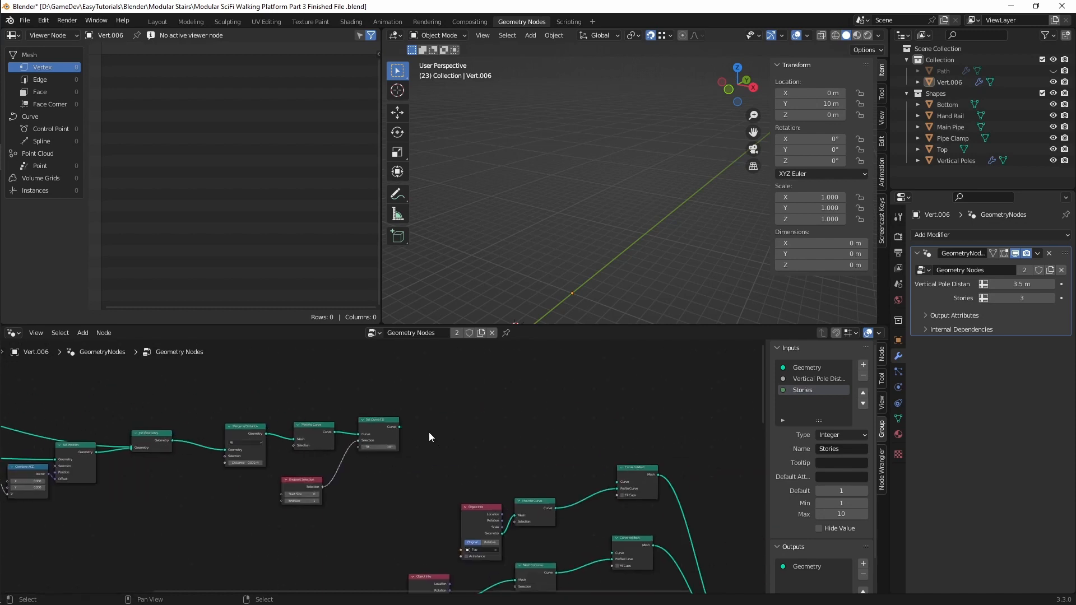
scroll(429, 432, "up", 2)
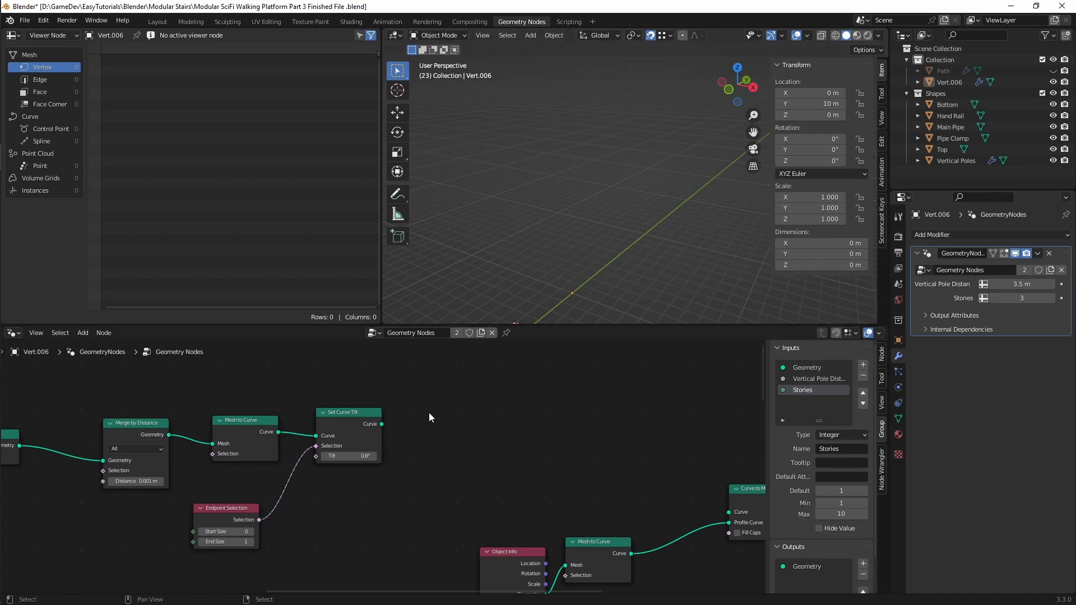
key("shift+a")
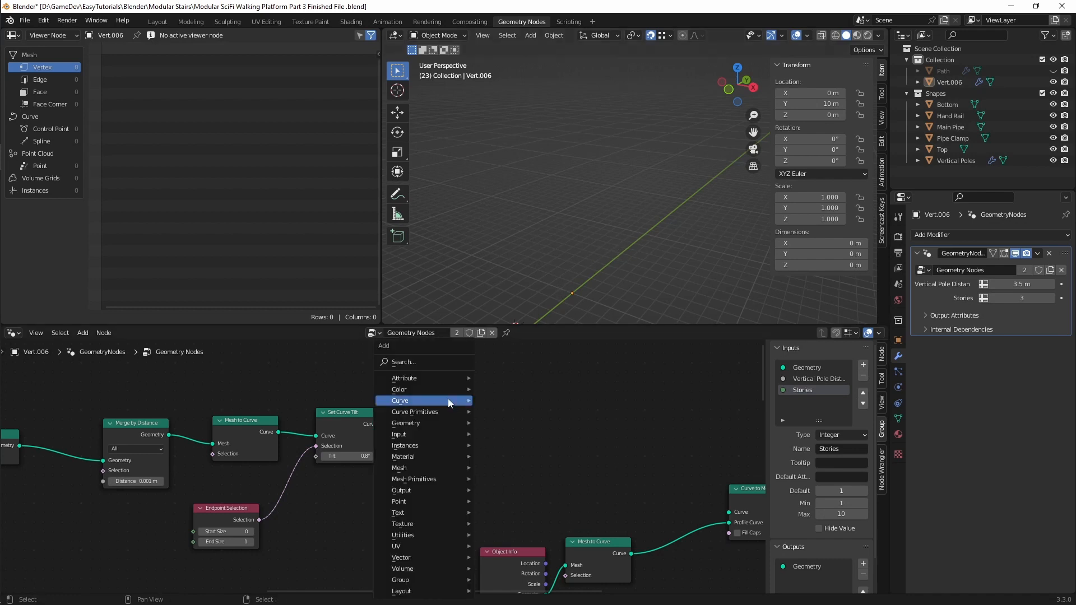
left_click(442, 362)
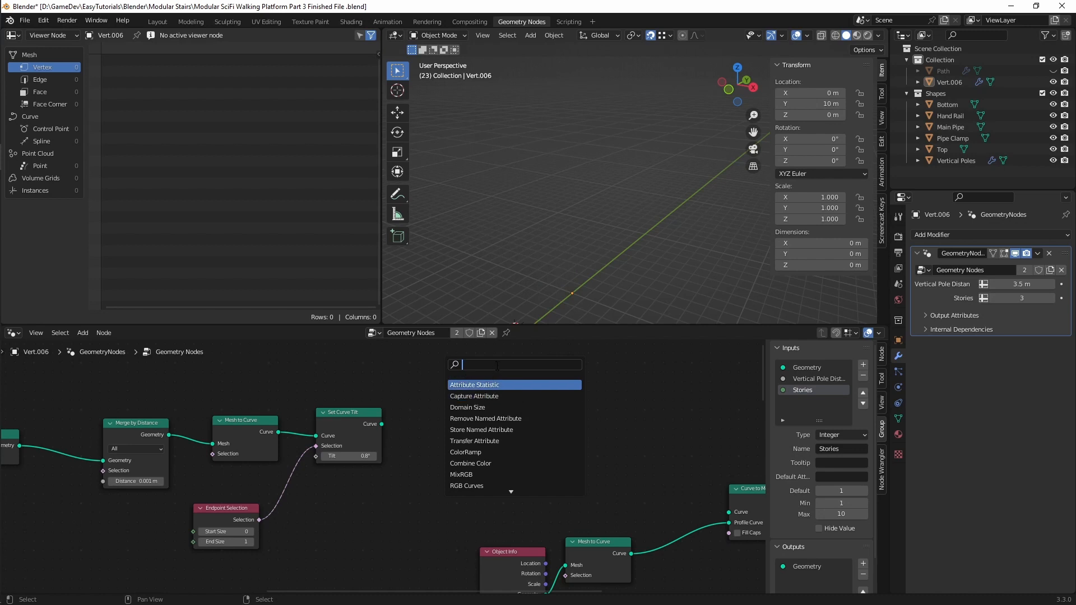
type("store")
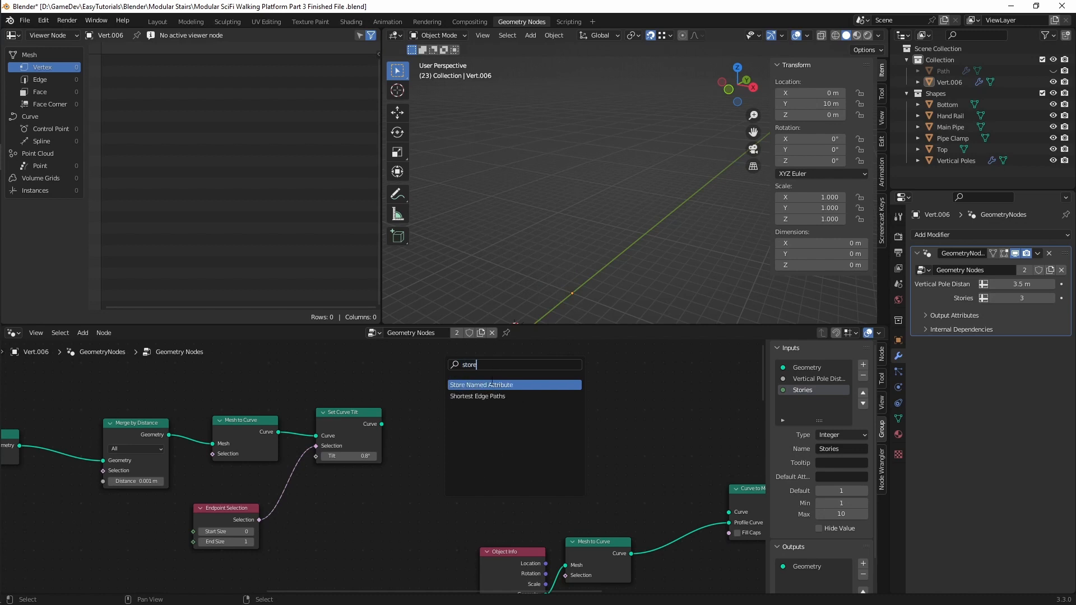
left_click(491, 385)
left_click(392, 429)
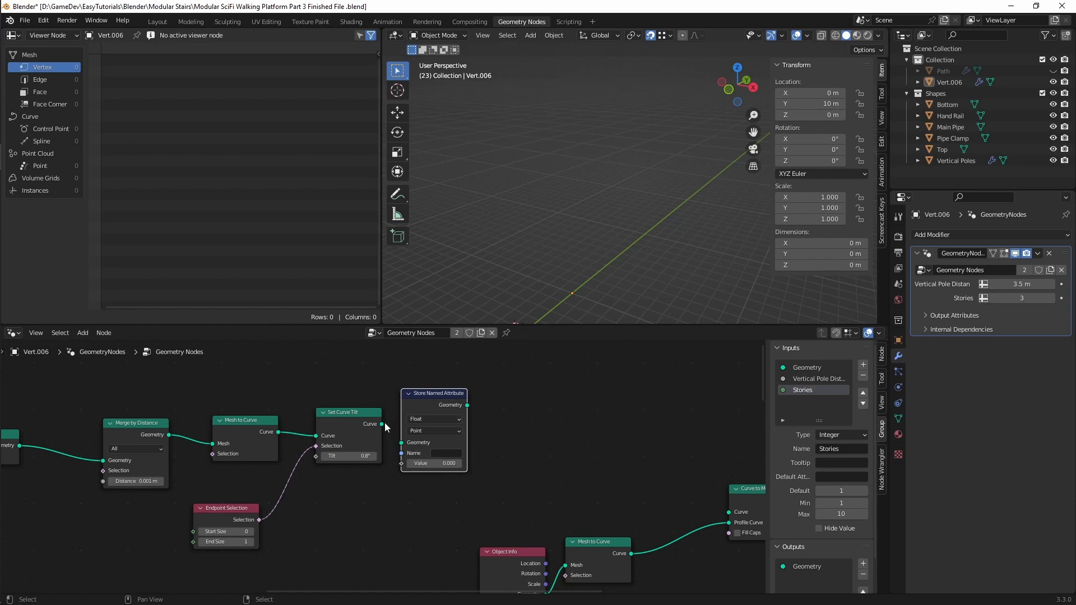
left_click_drag(382, 424, 401, 442)
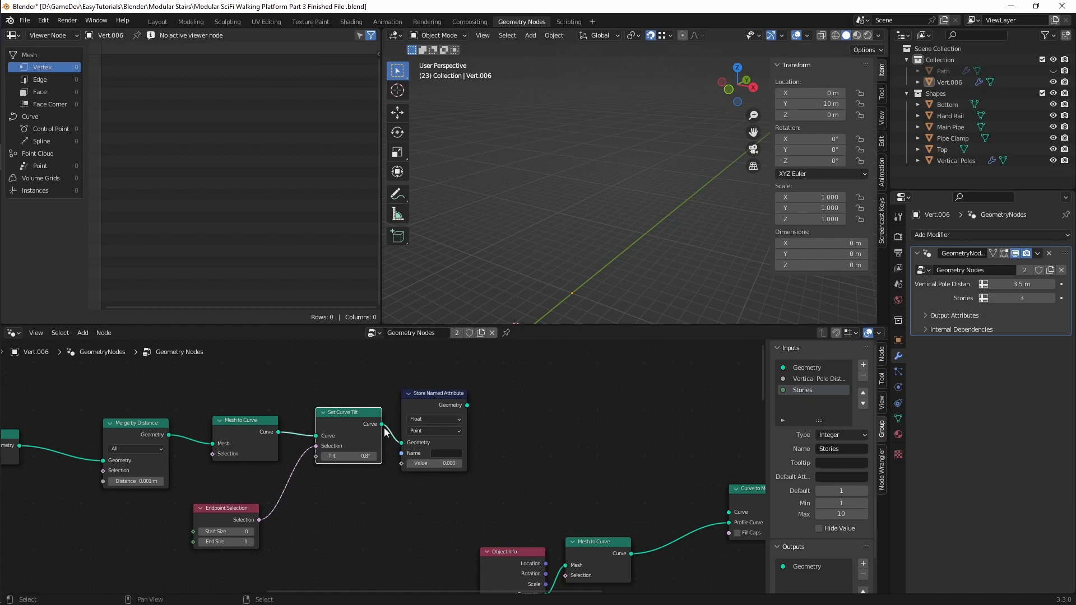
Name the stored attribute Grade X in the Store Named Attribute node
middle_click_drag(494, 452, 508, 441)
left_click(461, 441)
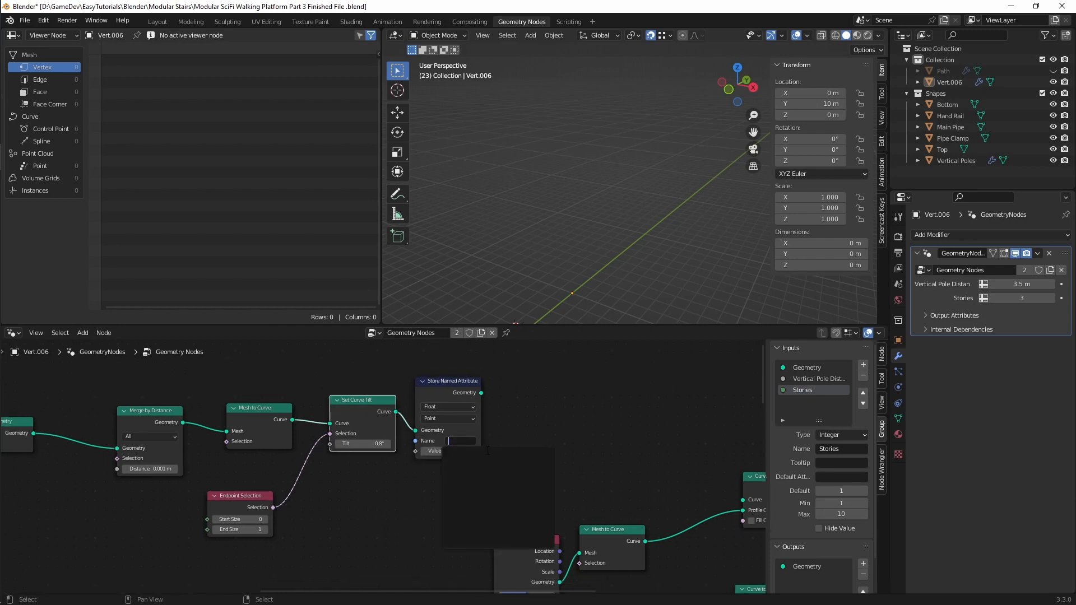
type("Gra")
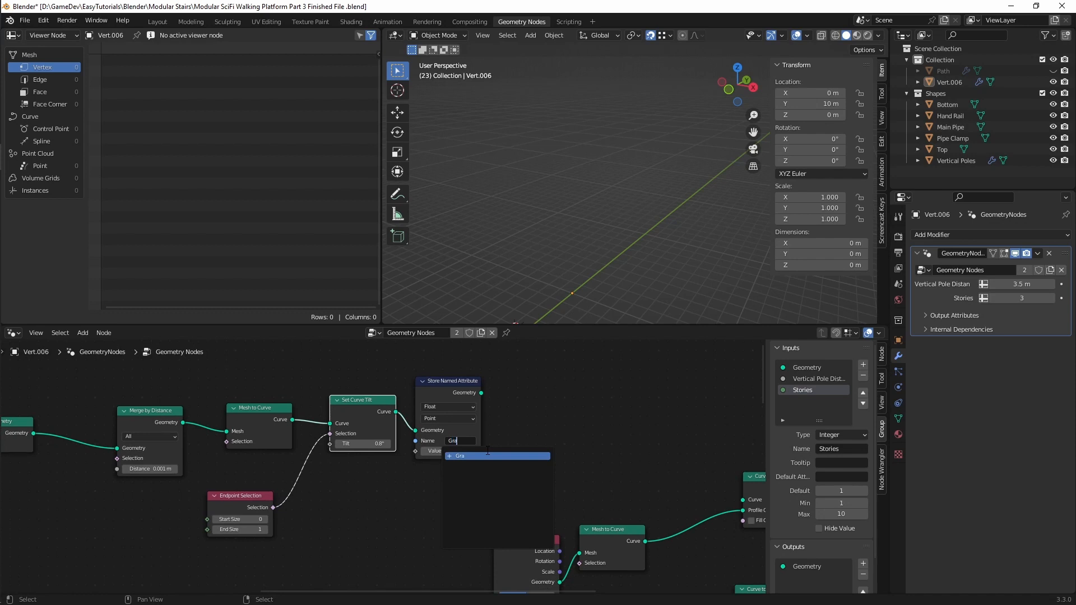
type("d X")
key("Escape")
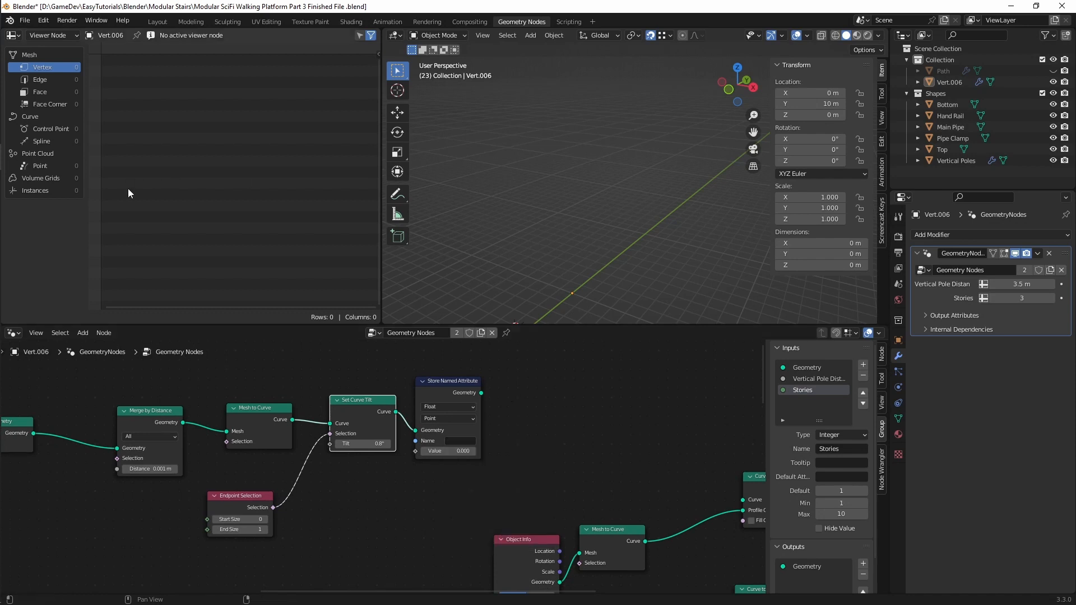
left_click(478, 441)
type("Grade X")
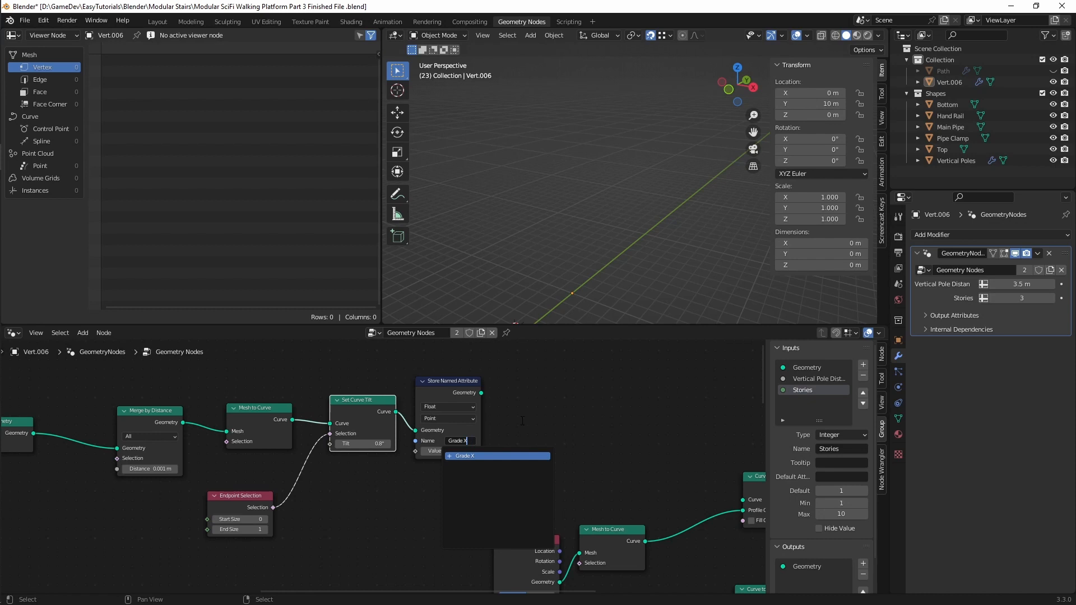
key("Return")
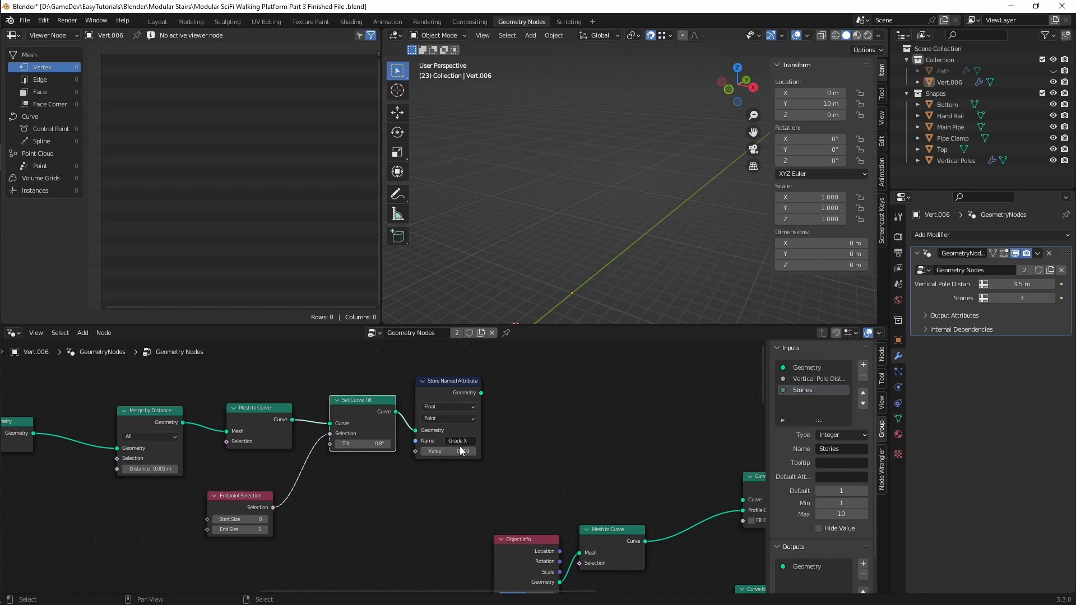
Add a Spline Parameter node below Set Curve Tilt and connect its Length output to the Store Named Attribute's Value
middle_click_drag(411, 474, 465, 459)
key("shift+a")
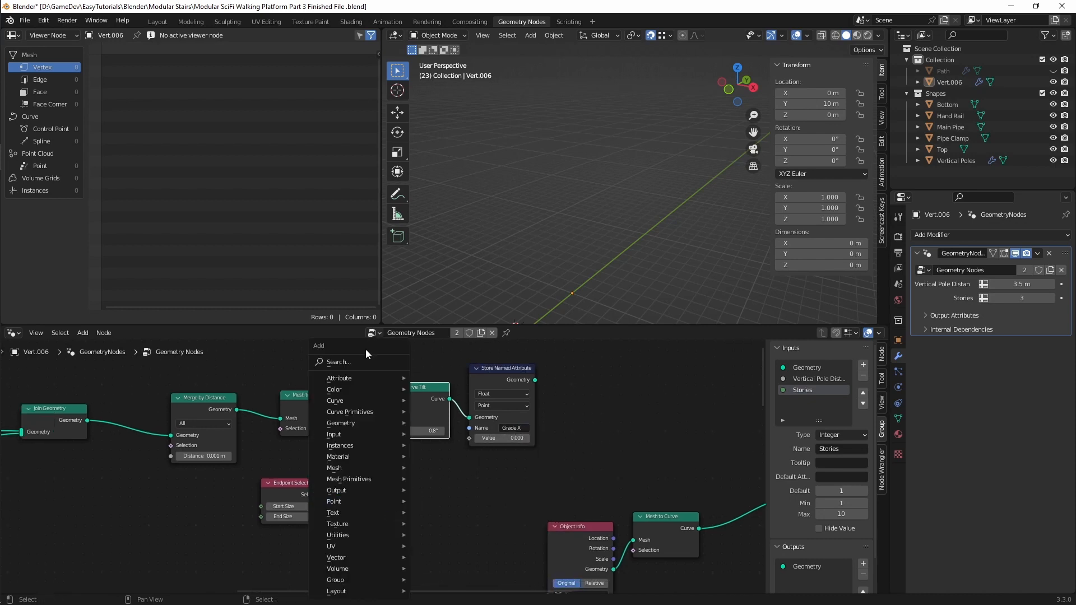
left_click(363, 359)
type("spline")
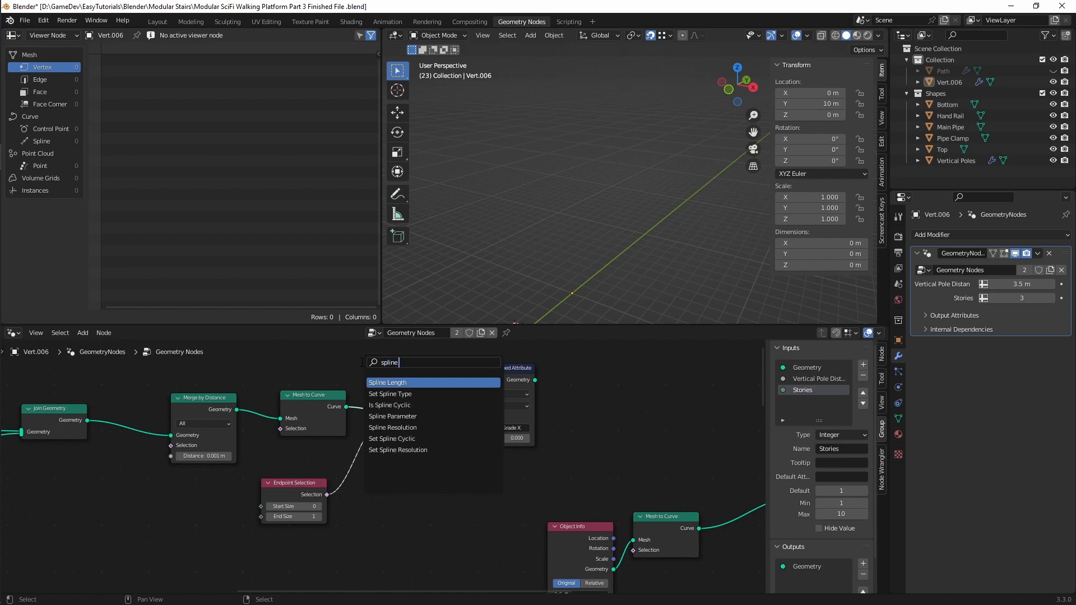
type(" pa")
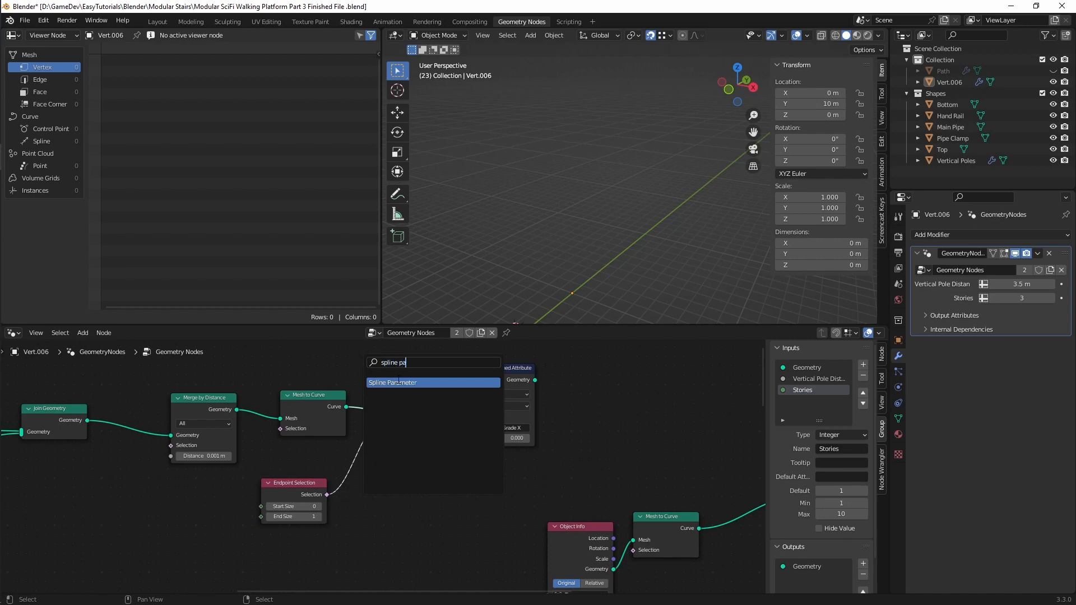
left_click(398, 382)
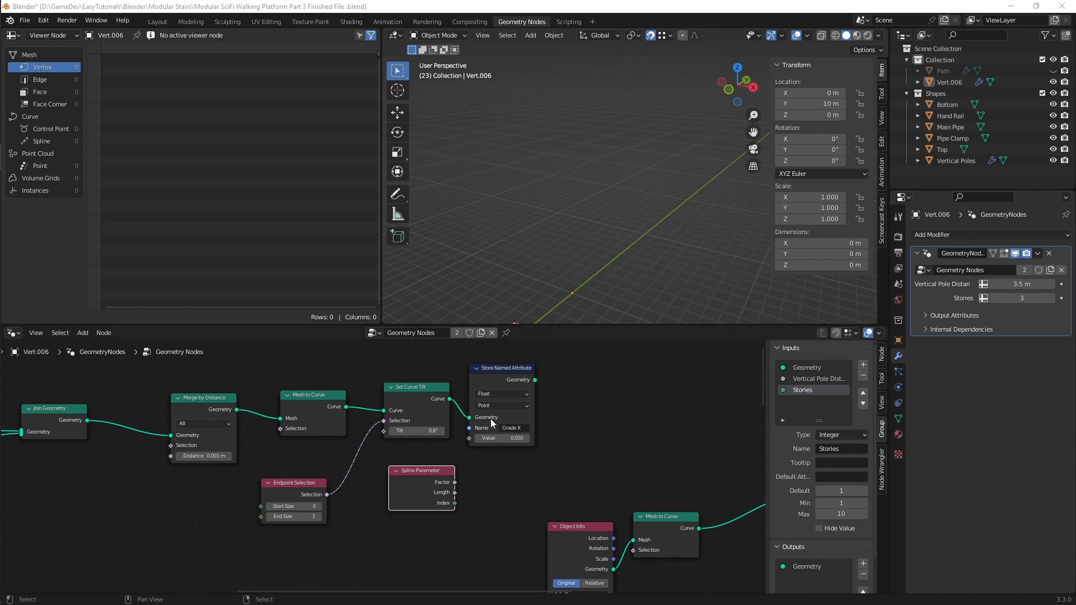
left_click_drag(456, 491, 462, 478)
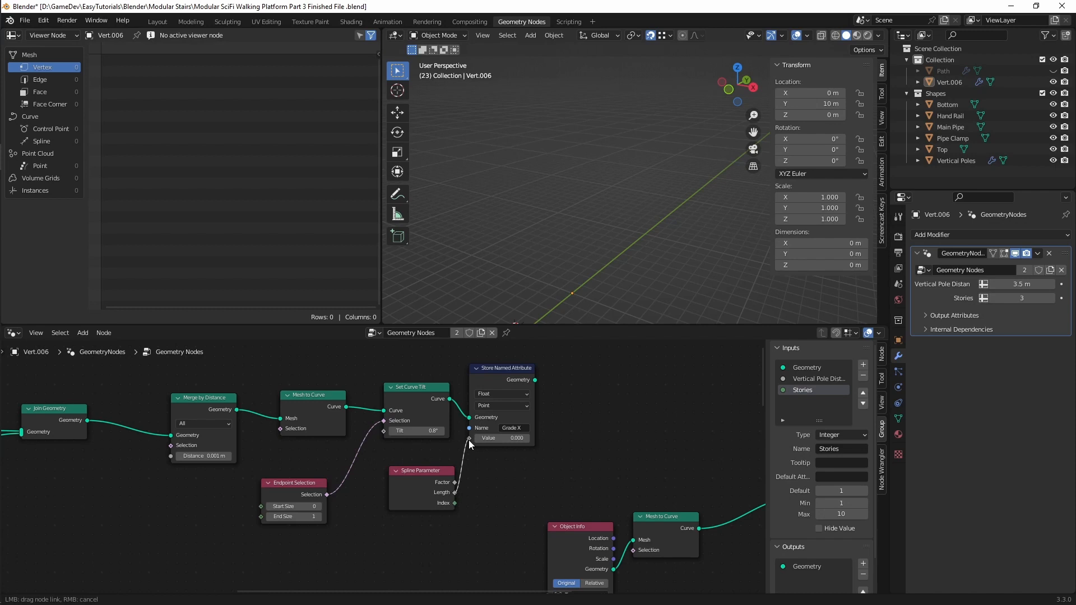
left_click_drag(469, 439, 469, 438)
left_click_drag(511, 367, 522, 377)
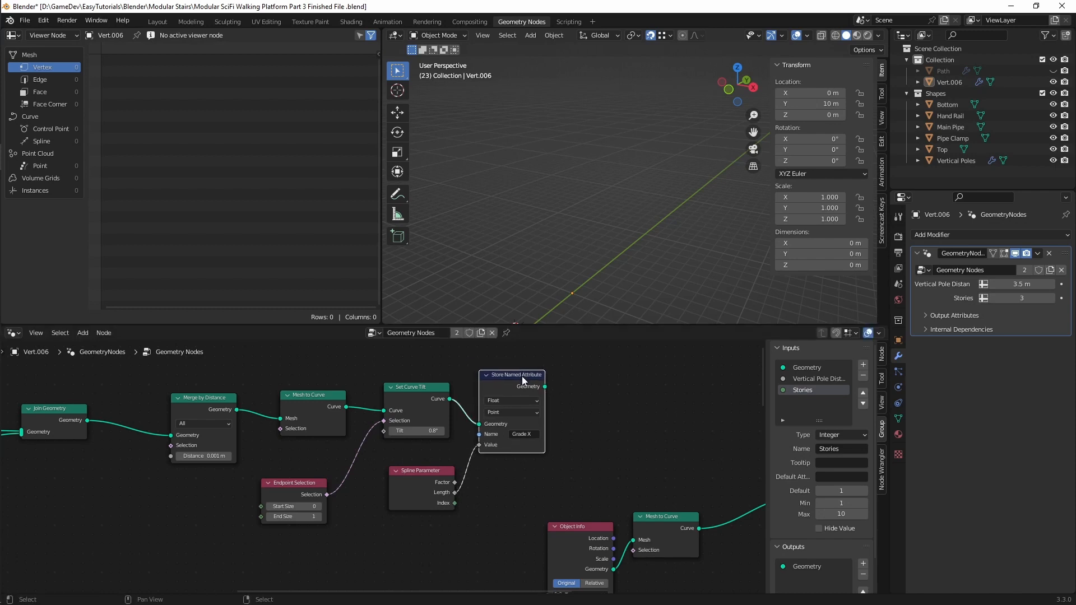
Connect the Store Named Attribute's Geometry output to the Curve input of the Top profile's Curve to Mesh, with a reroute on the link
middle_click_drag(537, 415, 242, 402)
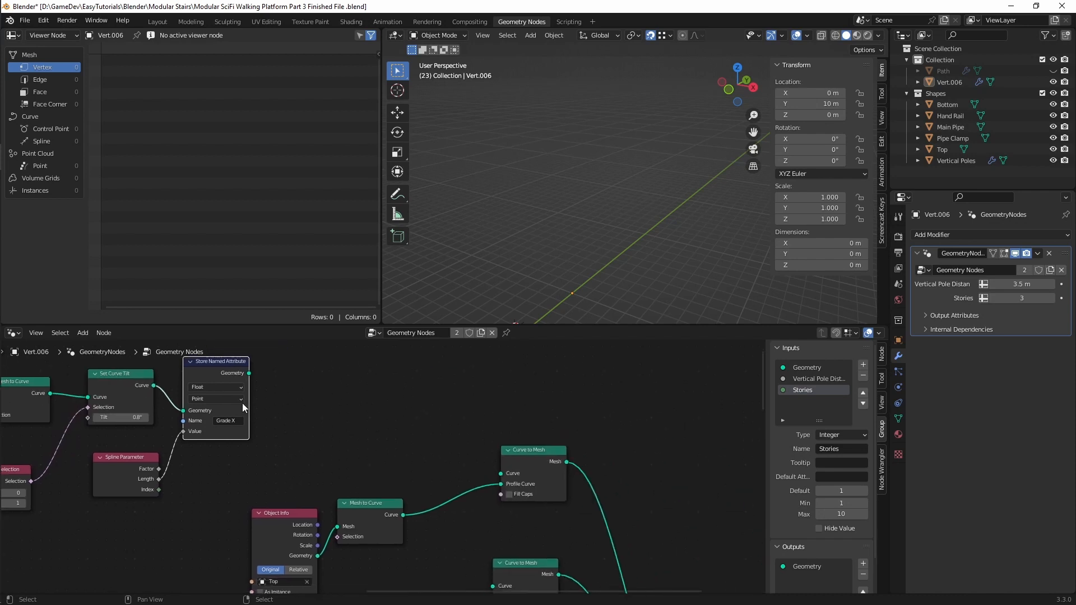
left_click_drag(250, 373, 499, 472)
middle_click_drag(442, 487, 453, 401)
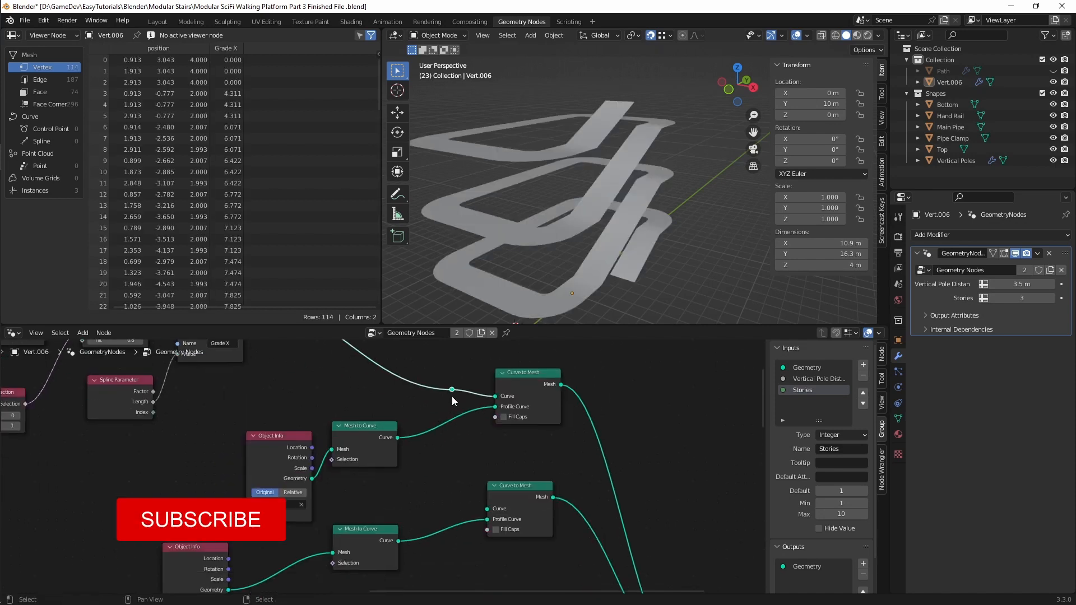
Extend the curve link through further reroutes to the Curve inputs of the Bottom, Hand Rail and Main Pipe Curve to Mesh nodes
left_click_drag(452, 390, 487, 509)
middle_click_drag(470, 535, 475, 437)
right_click_drag(471, 384, 488, 382, "shift")
left_click_drag(480, 382, 492, 527)
middle_click_drag(496, 493, 522, 379)
right_click_drag(523, 378, 506, 383, "shift")
left_click_drag(514, 381, 514, 521)
Select the chained reroutes and move them away from the Curve to Mesh nodes to tidy the links
middle_click_drag(473, 482, 485, 510)
left_click_drag(495, 432, 532, 408)
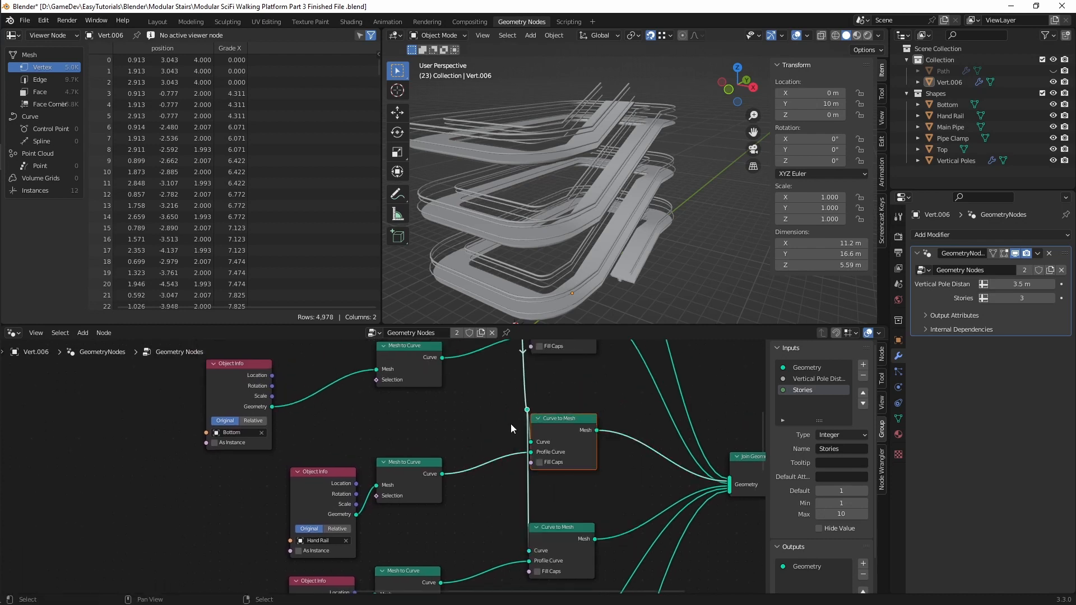
key("g")
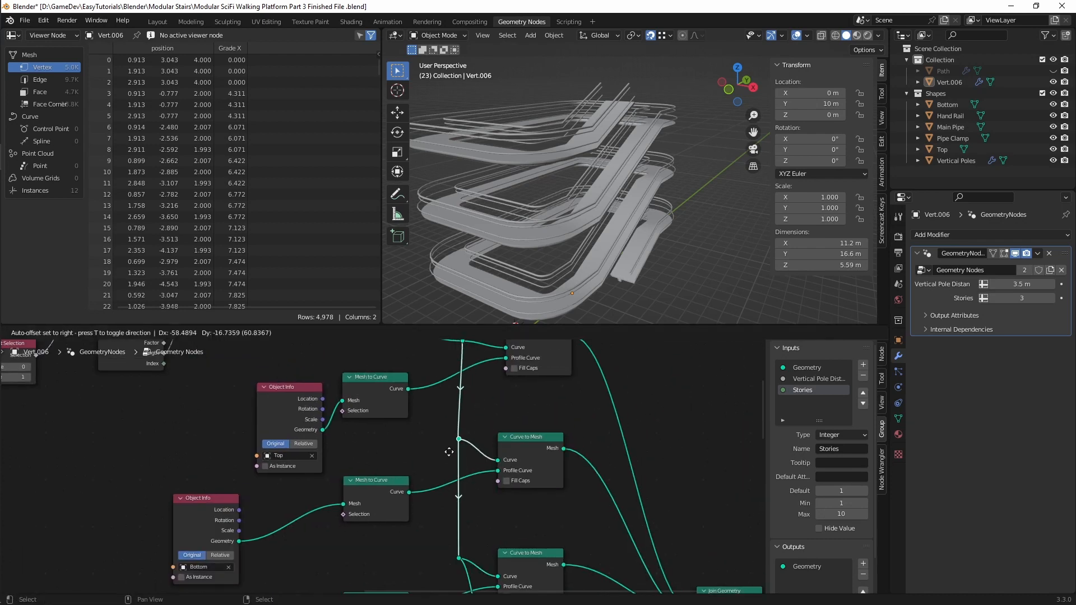
left_click(448, 452)
Select both Curve to Points, Instance on Points and Object Info groups and move them aside, away from their shared reroute
middle_click_drag(459, 560, 473, 420)
middle_click_drag(472, 486, 478, 430)
scroll(472, 502, "down", 3)
middle_click_drag(468, 526, 475, 408)
middle_click_drag(445, 468, 489, 394)
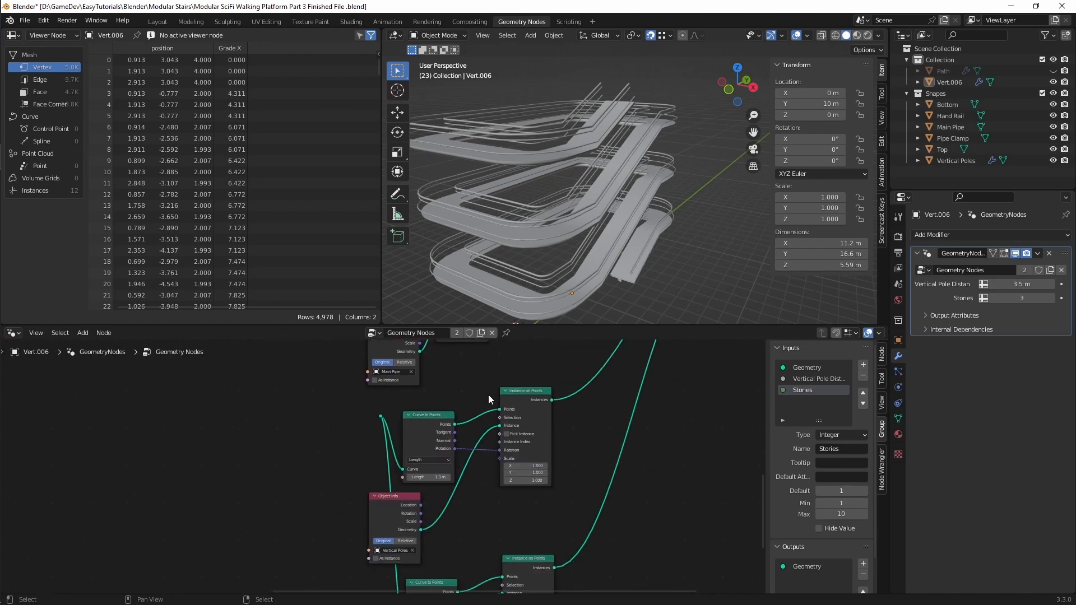
left_click_drag(323, 399, 552, 514, "shift")
scroll(557, 486, "down", 5)
left_click_drag(302, 447, 558, 565, "shift")
middle_click_drag(588, 550, 560, 455)
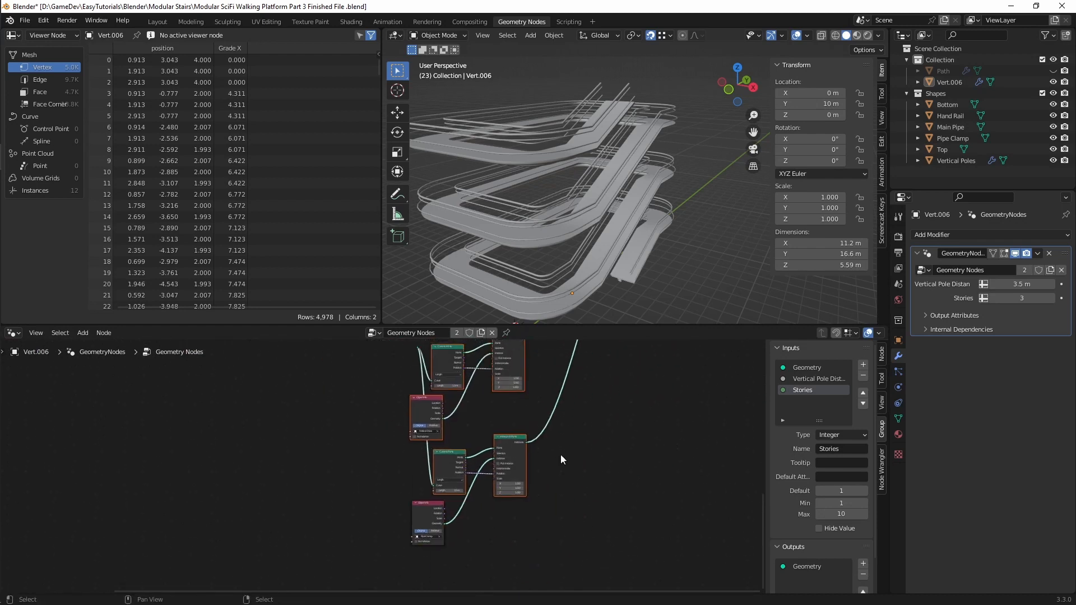
left_click(421, 528, "shift")
key("g")
left_click(519, 516)
Move the instance branches' shared reroute closer to their Curve to Points nodes and link it to a new reroute on the Main Pipe curve link
middle_click_drag(482, 365, 463, 486)
left_click(398, 469)
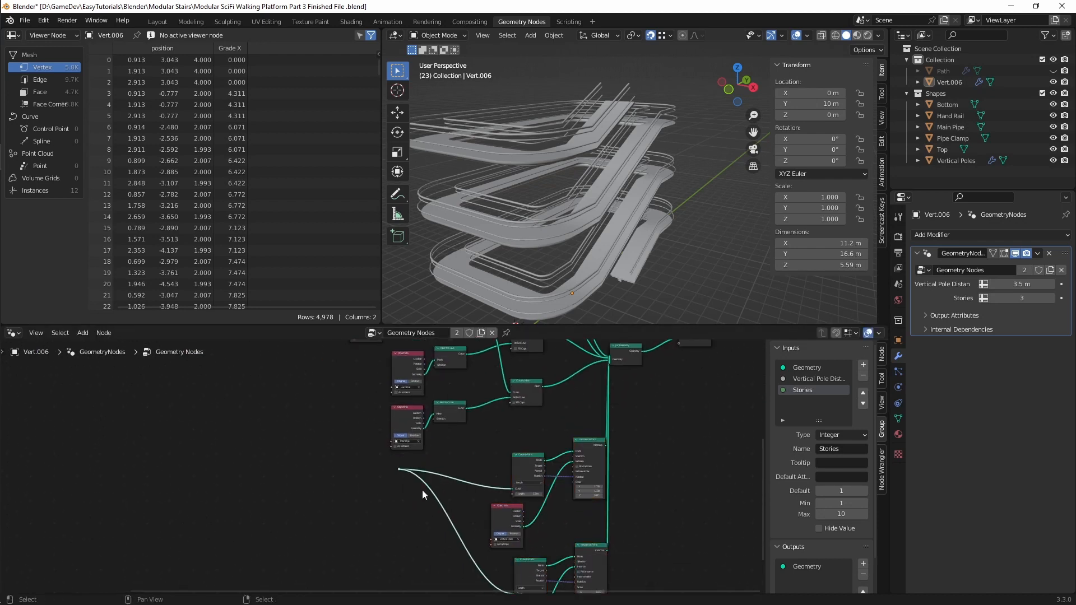
key("g")
left_click(515, 449)
right_click_drag(497, 368, 506, 366, "shift")
left_click_drag(502, 367, 492, 428)
Align the curve-link reroutes in one vertical column and move the Bottom Object Info node in line with the other profile Object Info nodes
middle_click_drag(545, 419, 502, 503, "shift")
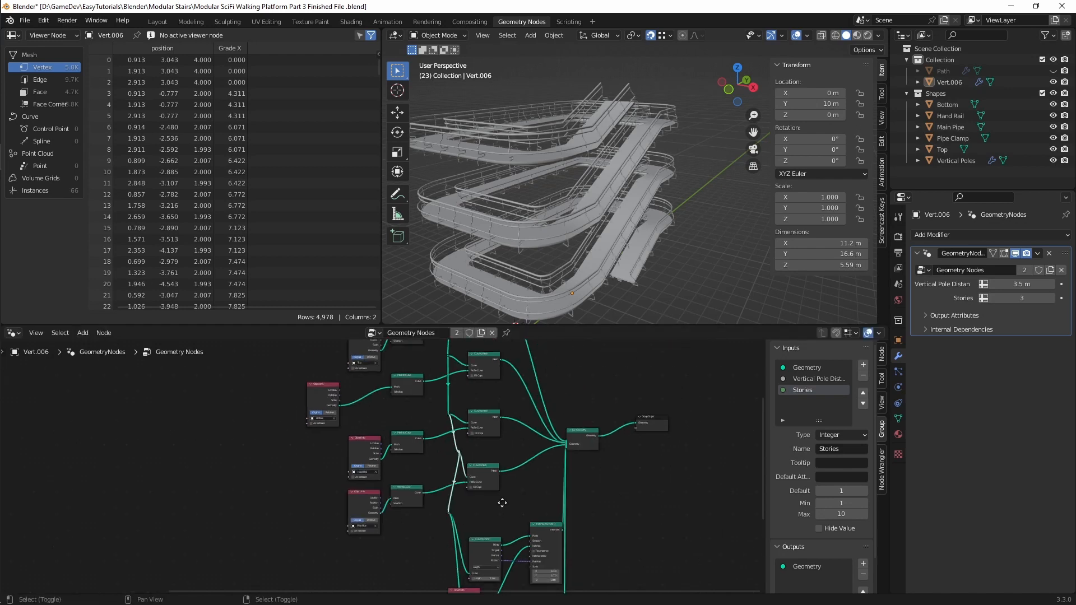
key("g")
left_click(437, 462)
middle_click_drag(450, 401, 455, 451, "shift")
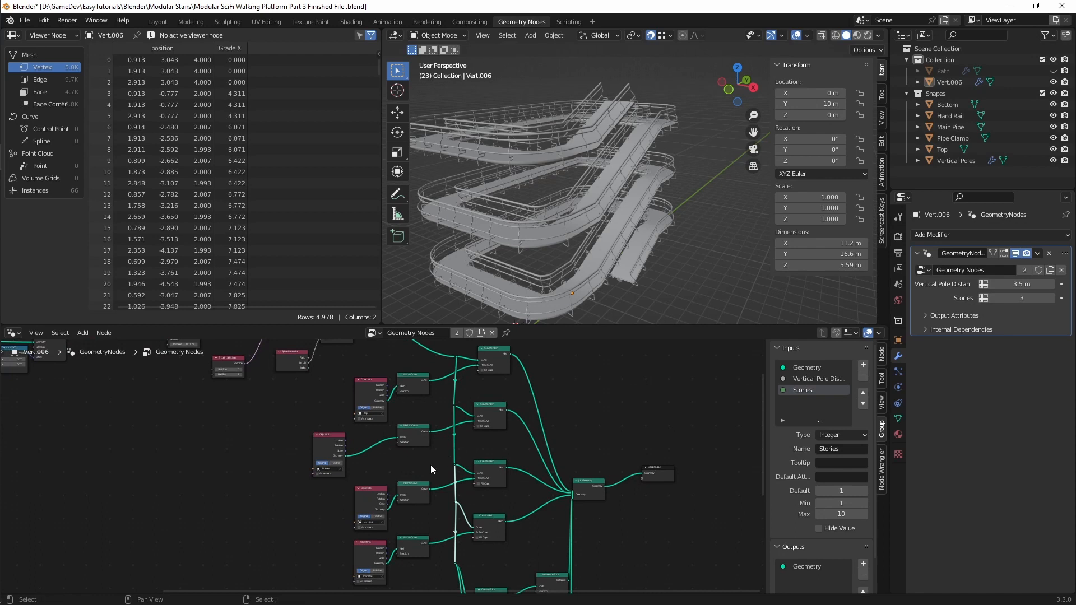
left_click_drag(334, 438, 376, 435)
middle_click_drag(428, 412, 372, 442, "shift")
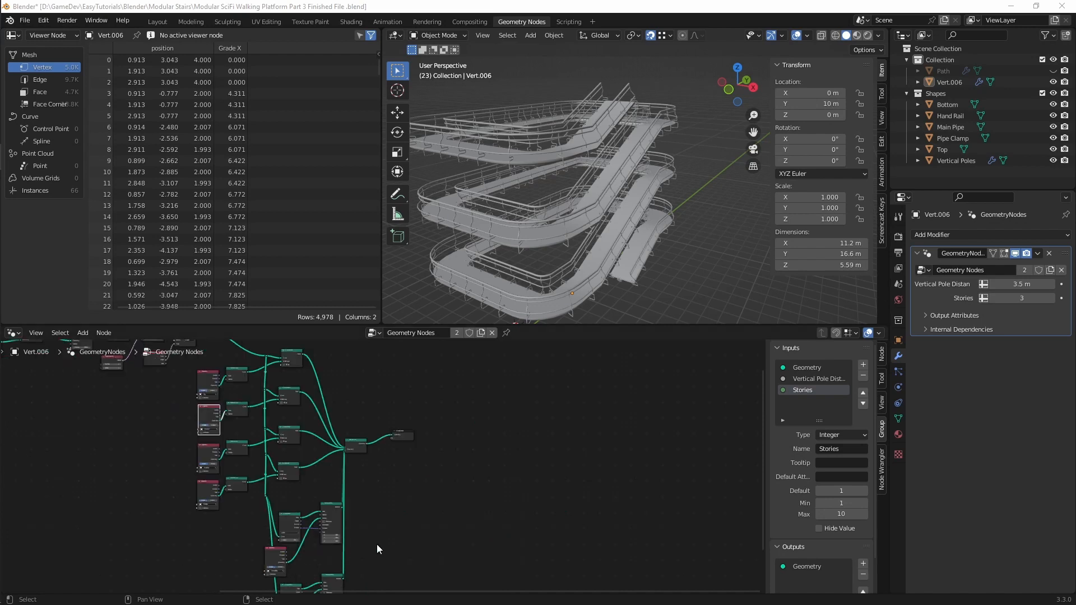
Select the Curve to Mesh nodes, both instancing groups, Join Geometry and Group Output and move them away from the Mesh to Curve nodes
scroll(375, 486, "down", 4)
middle_click_drag(387, 471, 317, 454)
left_click_drag(234, 351, 321, 586)
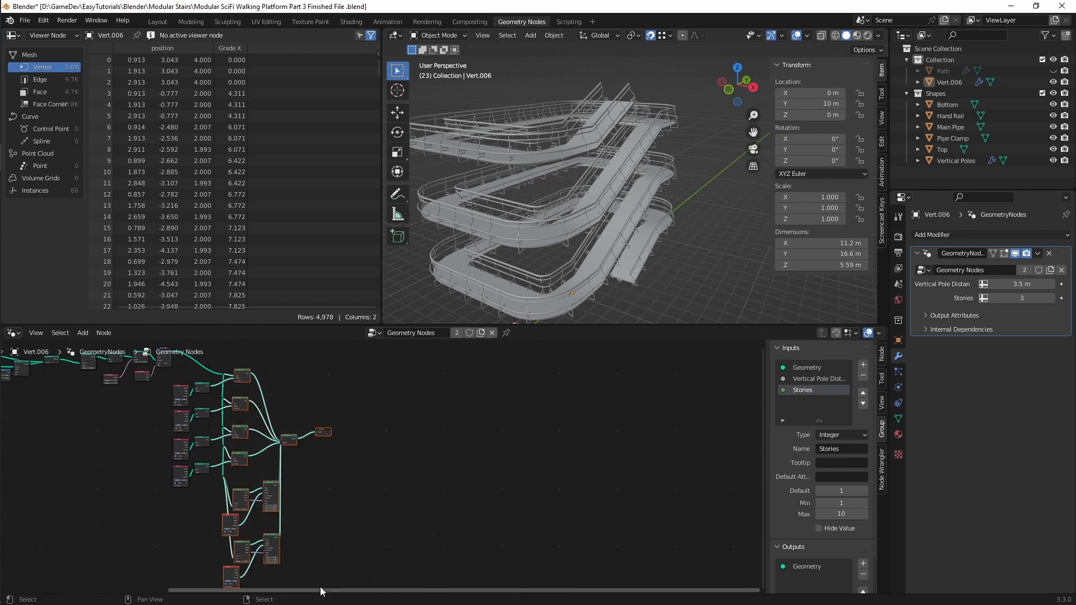
key("g")
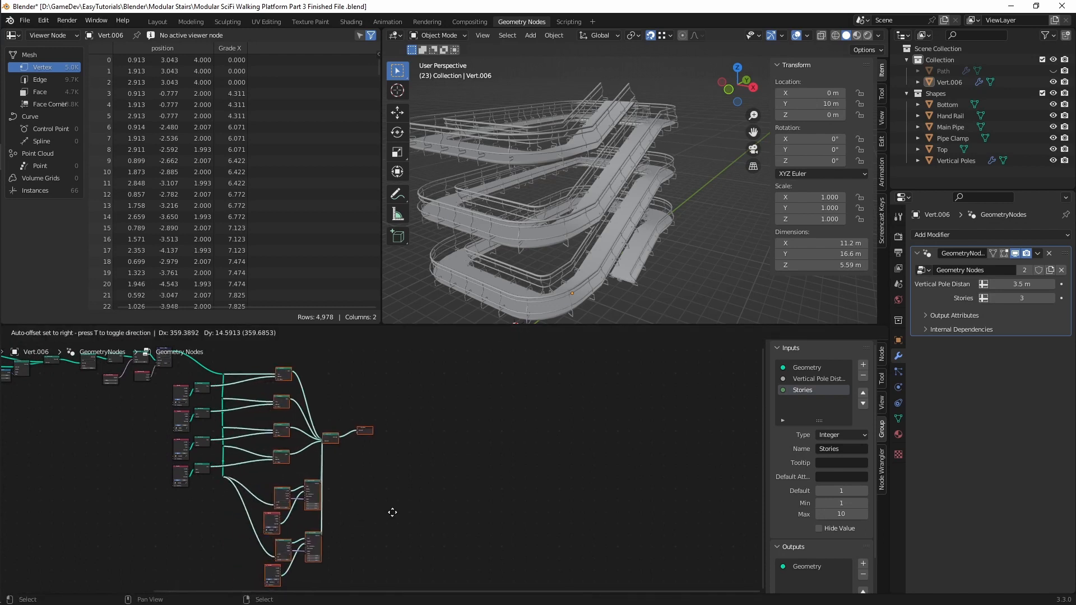
left_click(392, 512)
Select the column of curve-link reroutes and move it back beside the Curve to Mesh nodes
left_click_drag(215, 357, 243, 492)
key("g")
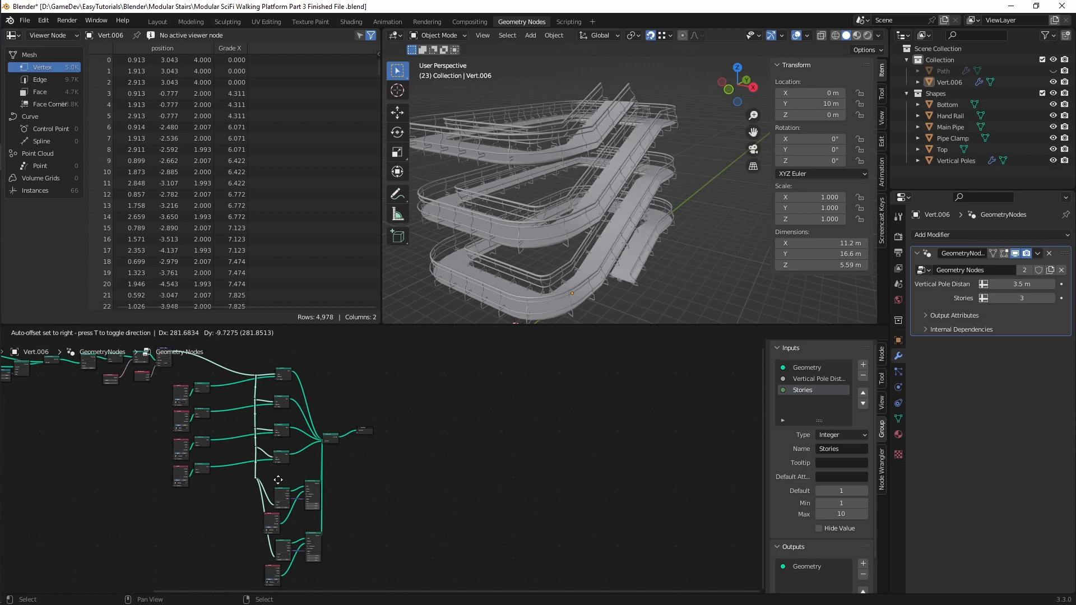
left_click(278, 480)
Insert a Store Named Attribute node between the Top profile's Mesh to Curve and the Profile Curve input of its Curve to Mesh
scroll(217, 390, "up", 5)
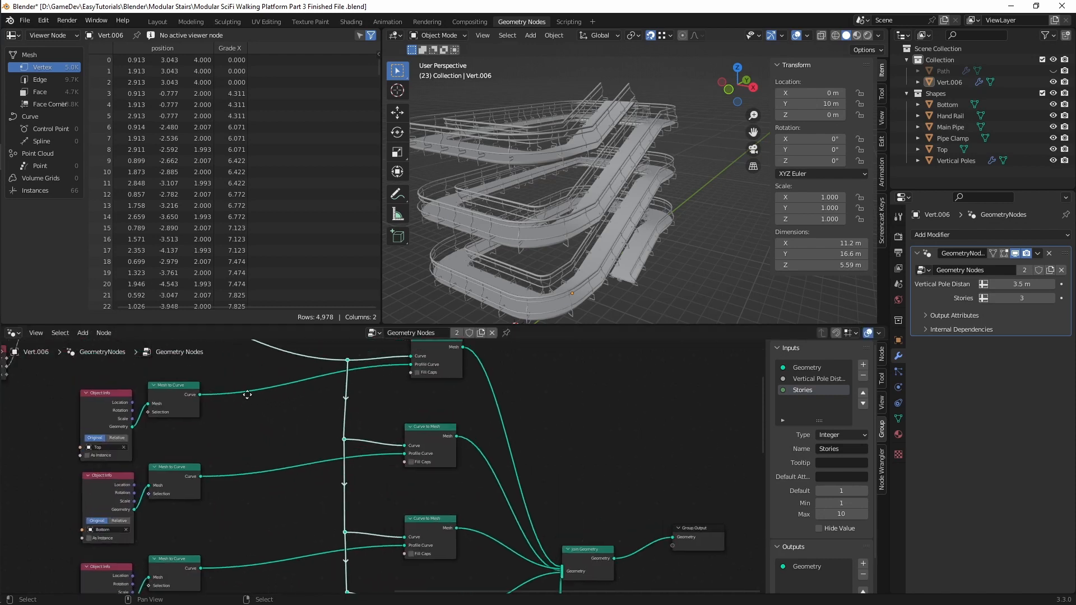
key("shift+a")
type("s")
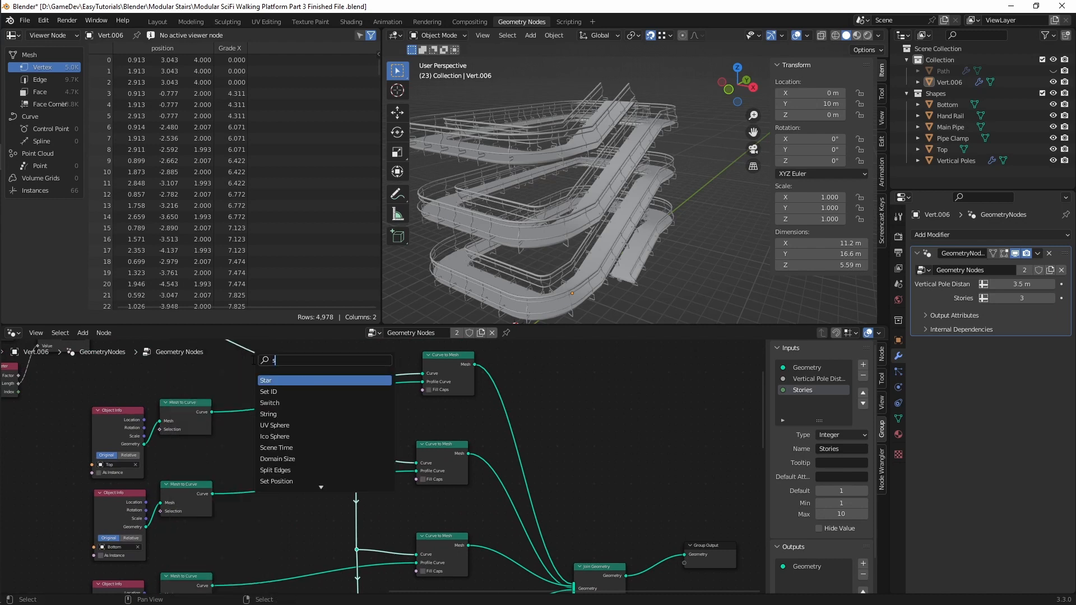
type("tore")
left_click(285, 381)
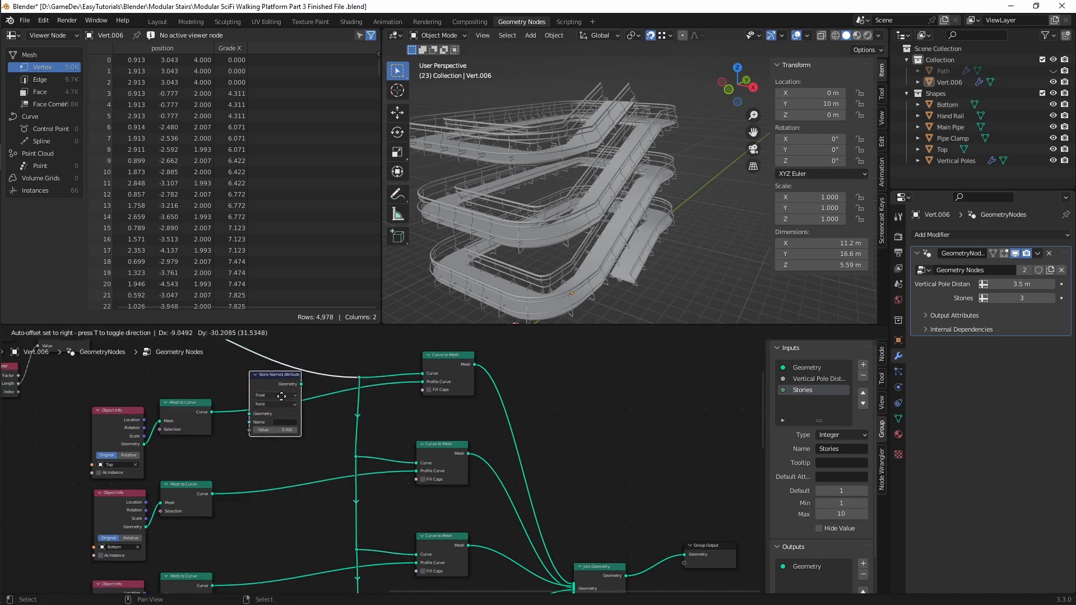
left_click(300, 421)
Name the attribute in the Top profile's Store Named Attribute node Grad Y
scroll(301, 421, "up", 2)
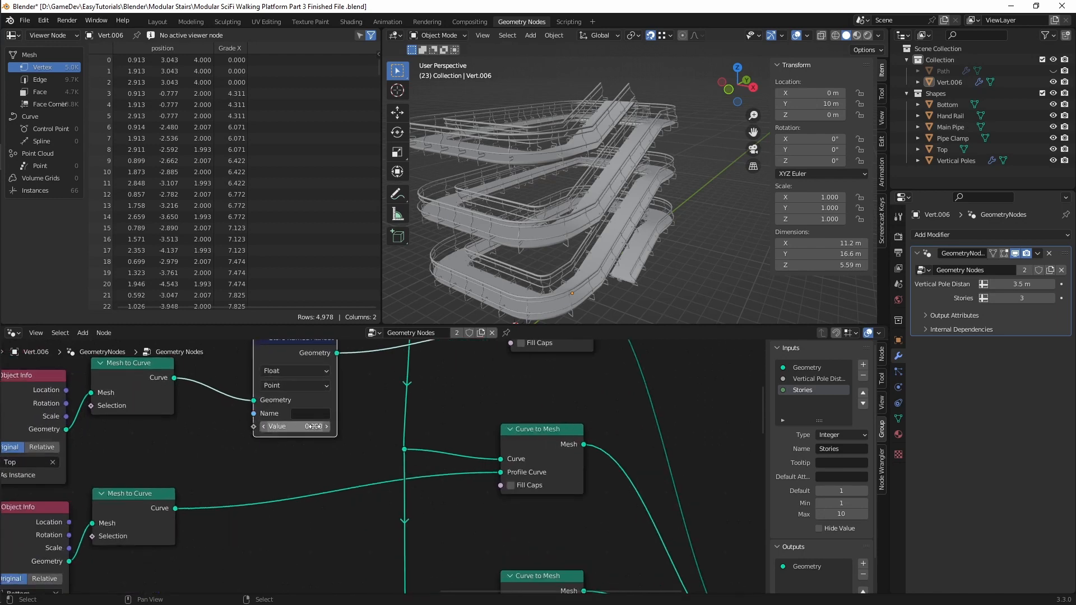
left_click(306, 419)
type("Ga")
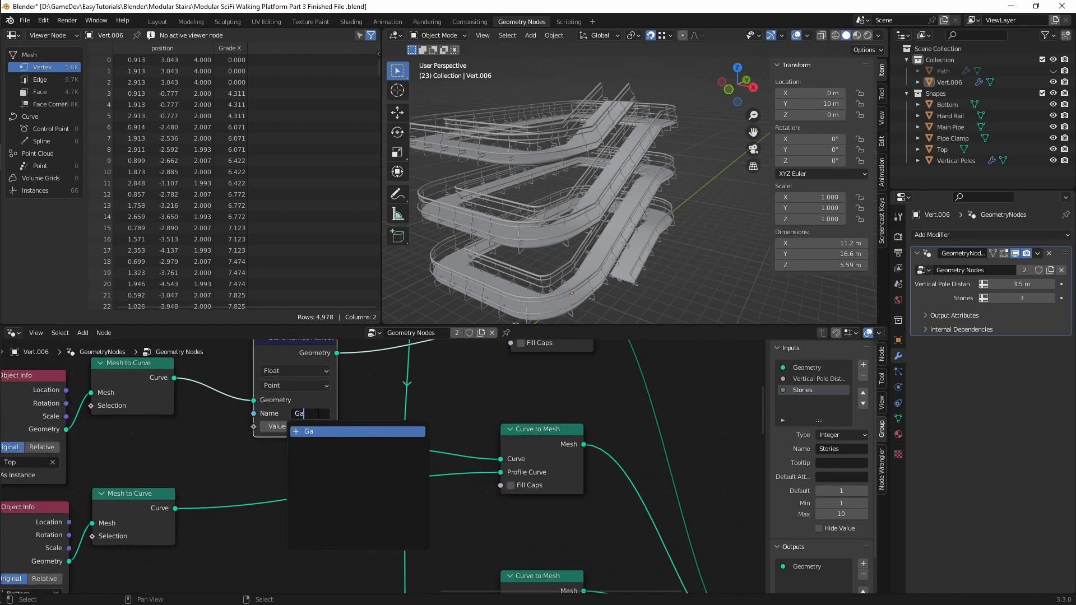
key("BackSpace")
type("rad Y")
key("Return")
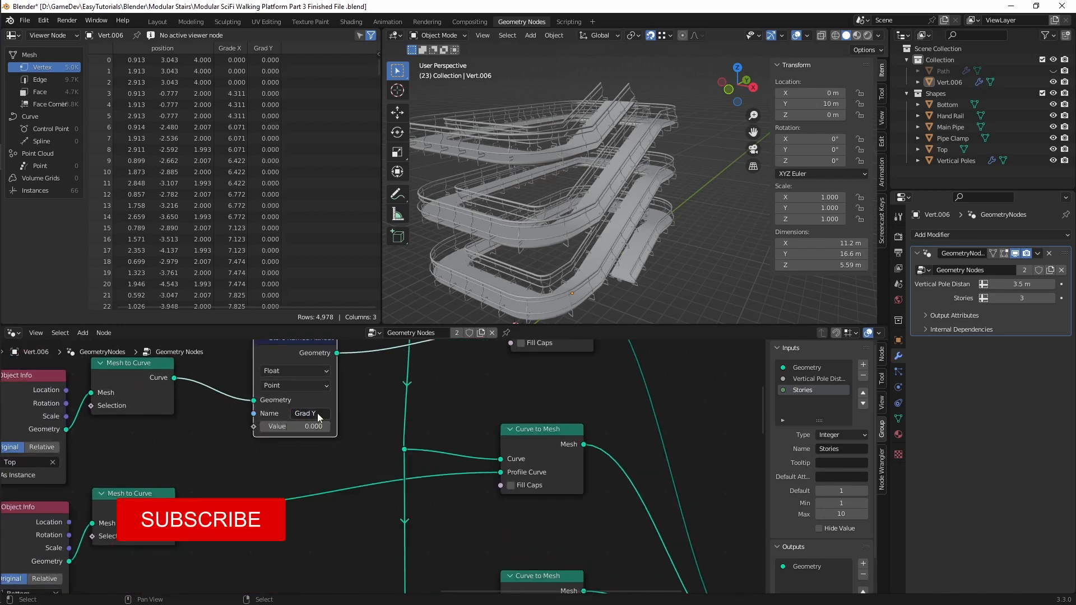
Connect the Spline Parameter's Factor output to the Value input of the Grad Y Store Named Attribute node
middle_click_drag(218, 434, 327, 465)
scroll(324, 431, "down", 2)
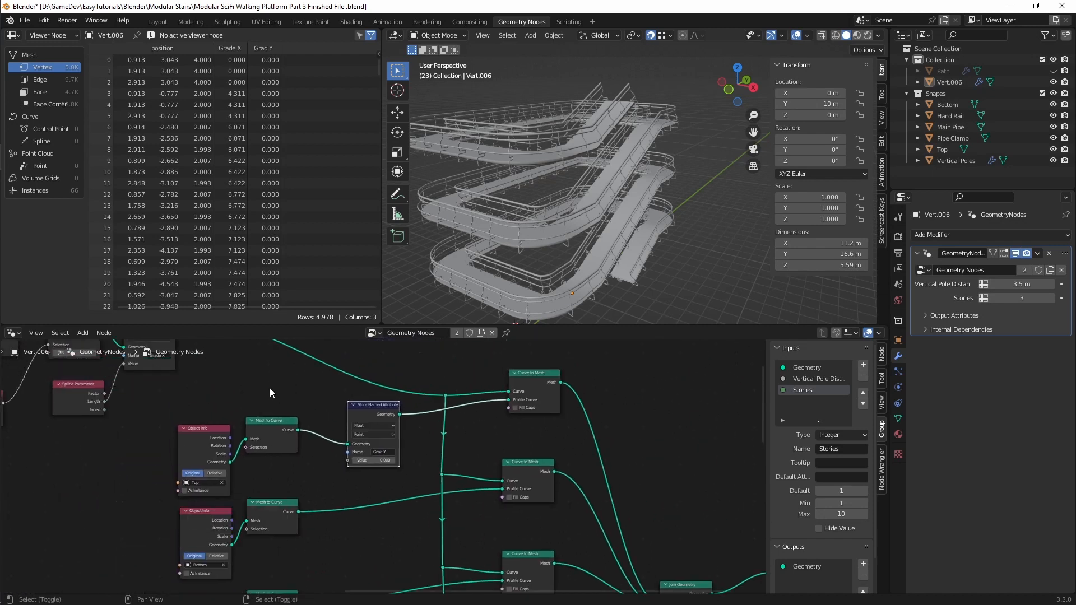
key("shift+a")
middle_click_drag(175, 389, 204, 436)
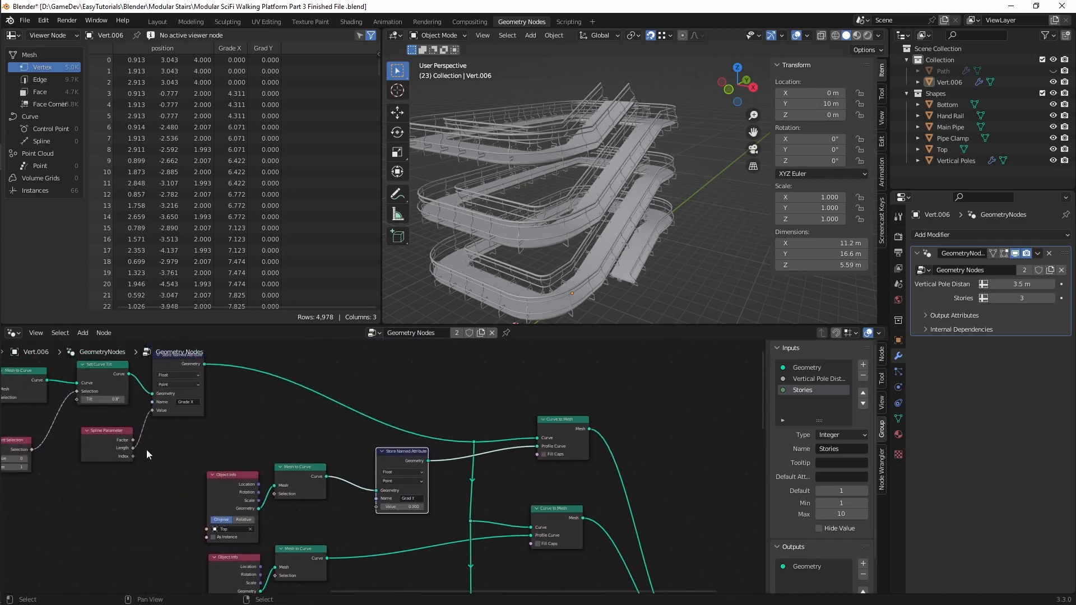
left_click_drag(132, 440, 374, 505)
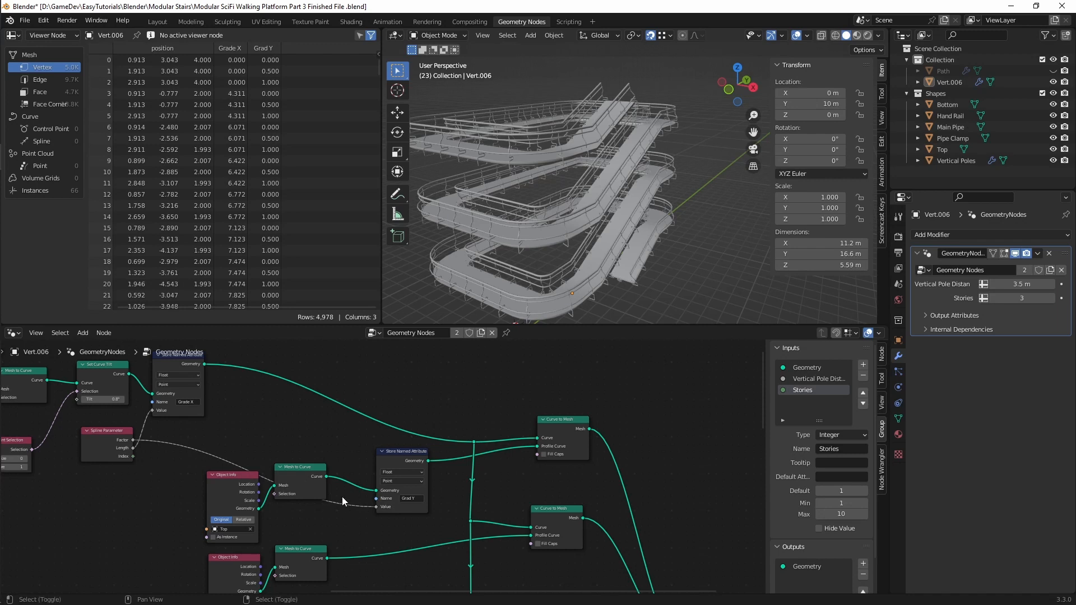
Add a reroute to the Factor link and move it above the Top profile's Mesh to Curve node, clear of the other nodes
right_click_drag(341, 496, 338, 507, "shift")
left_click_drag(341, 504, 346, 466)
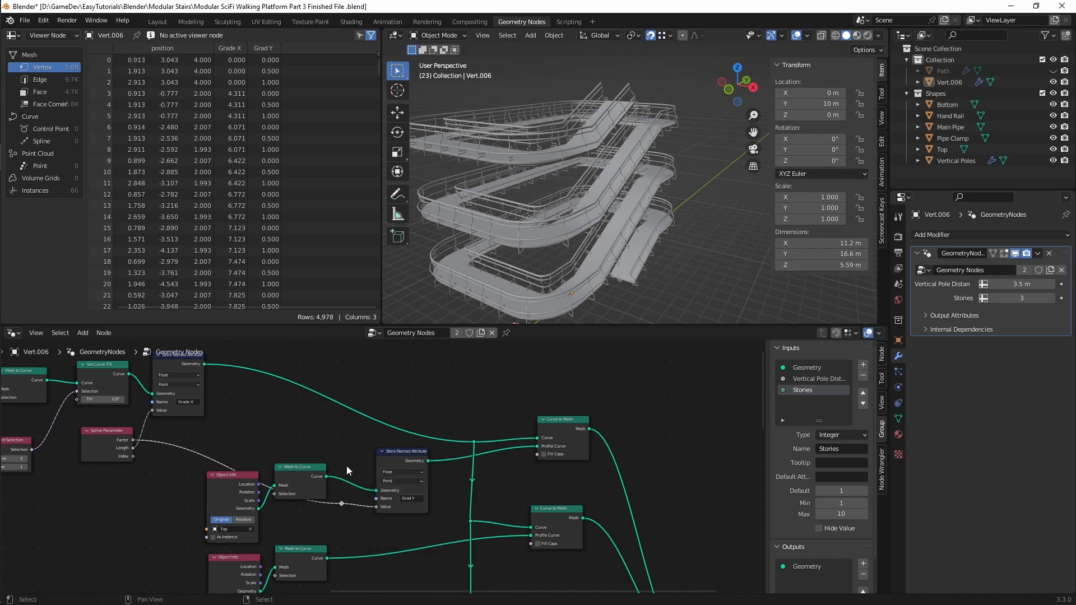
key("g")
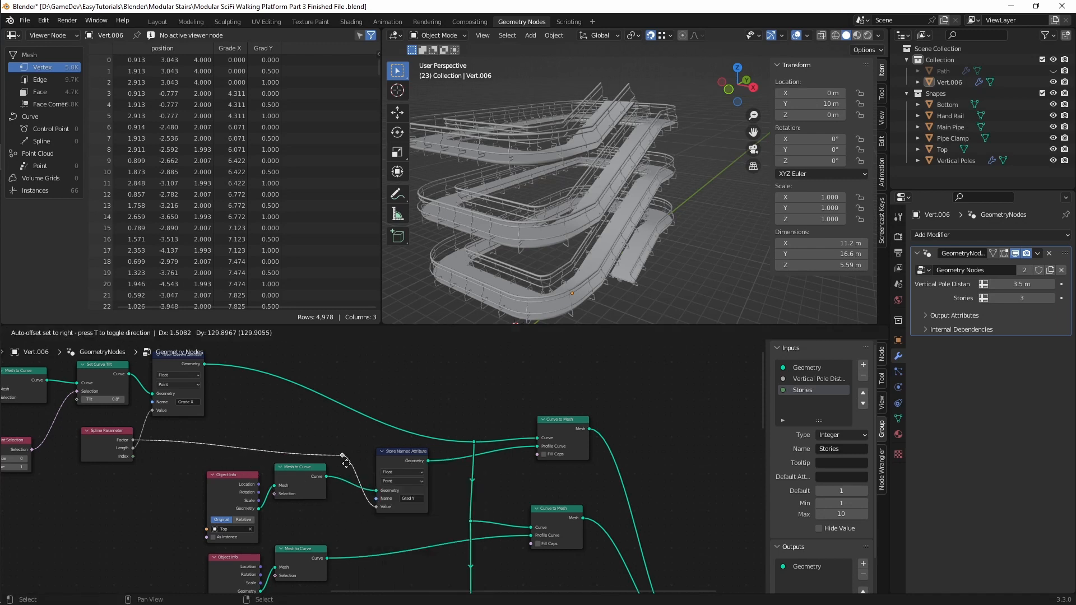
left_click(350, 463)
middle_click_drag(367, 496, 351, 418)
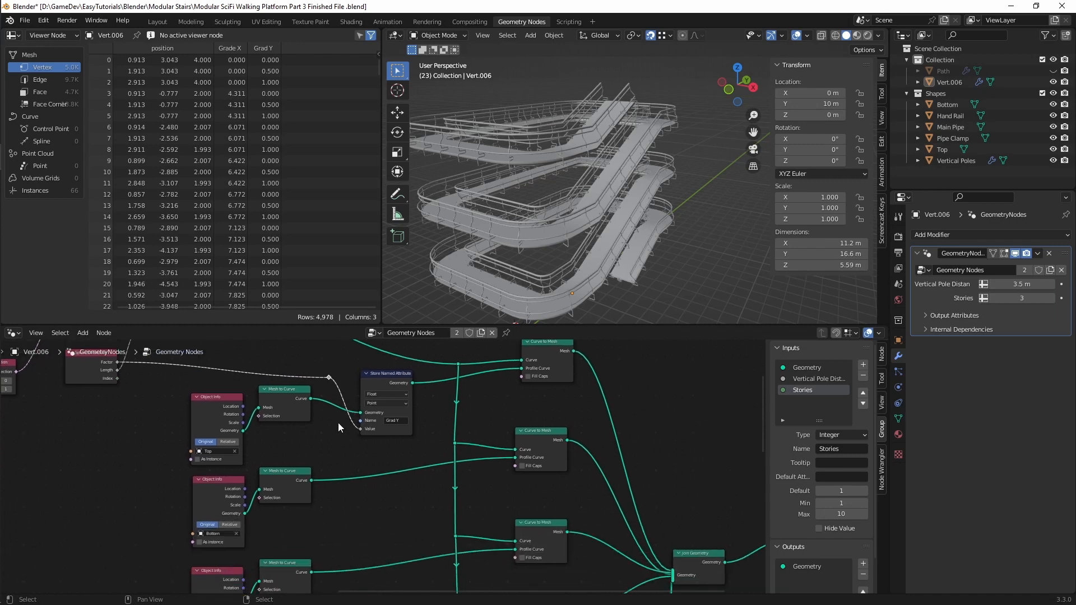
Duplicate the Grad Y Store Named Attribute node onto the profile curve links of the Bottom, Hand Rail and Main Pipe branches
scroll(337, 422, "down", 2)
left_click(373, 383)
key("shift+d")
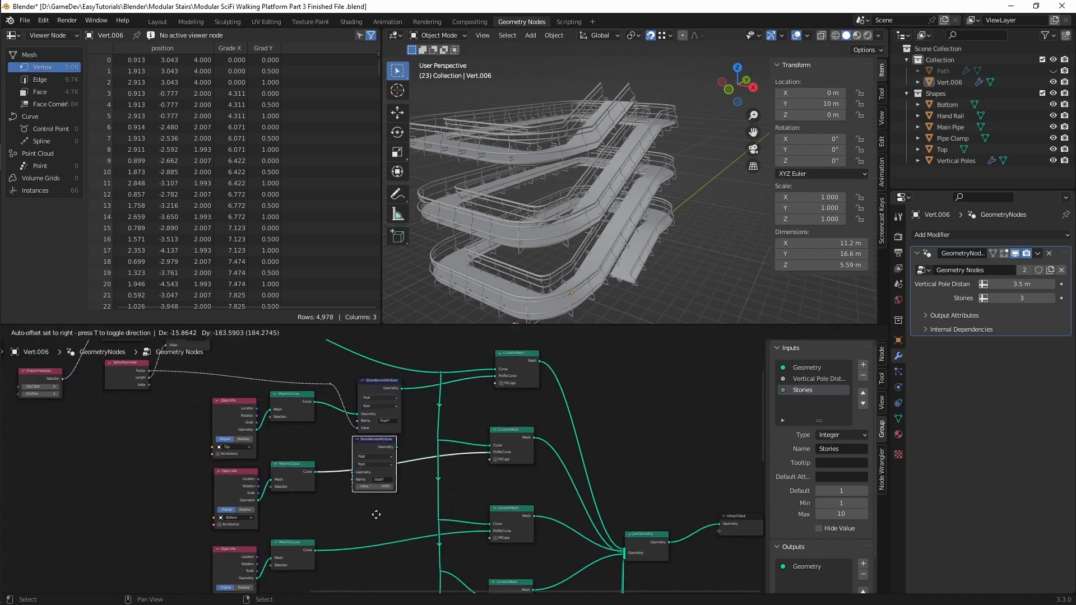
left_click(377, 519)
middle_click_drag(370, 507, 356, 435, "shift")
key("shift+d")
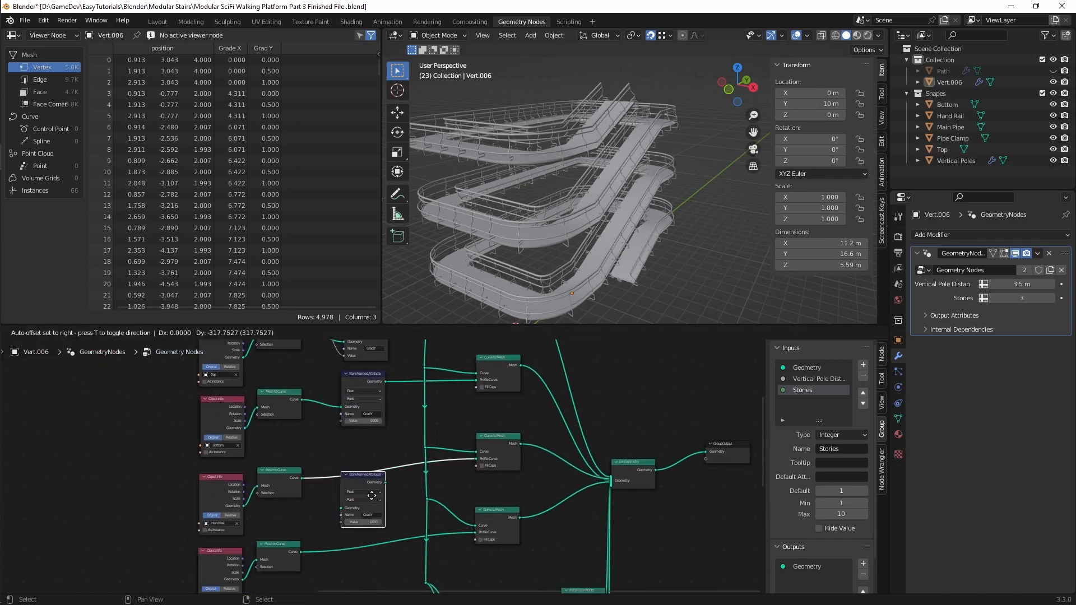
left_click(368, 477)
key("shift+d")
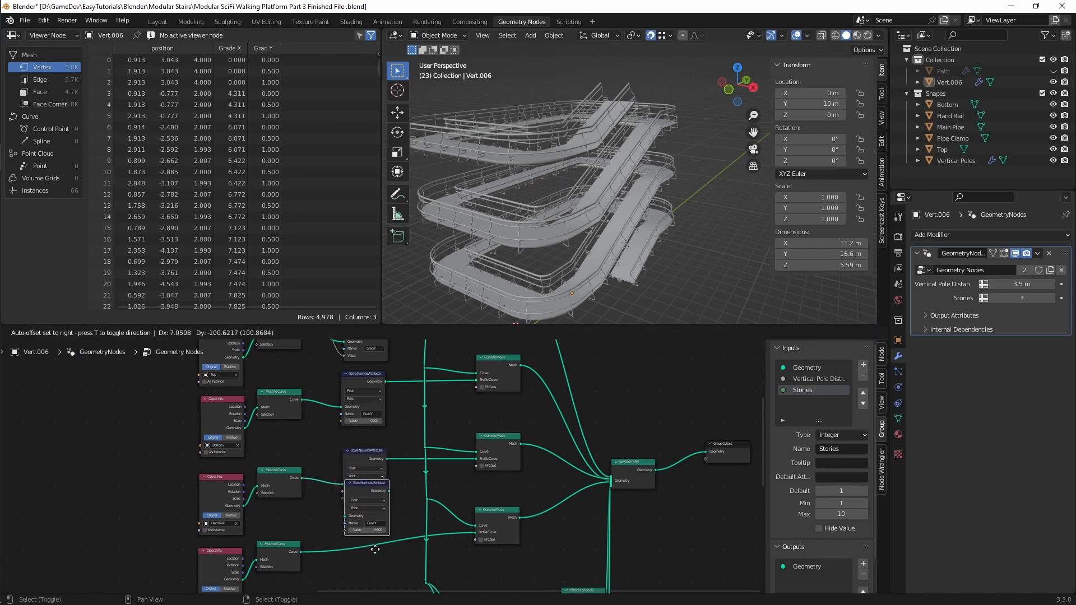
left_click(370, 540)
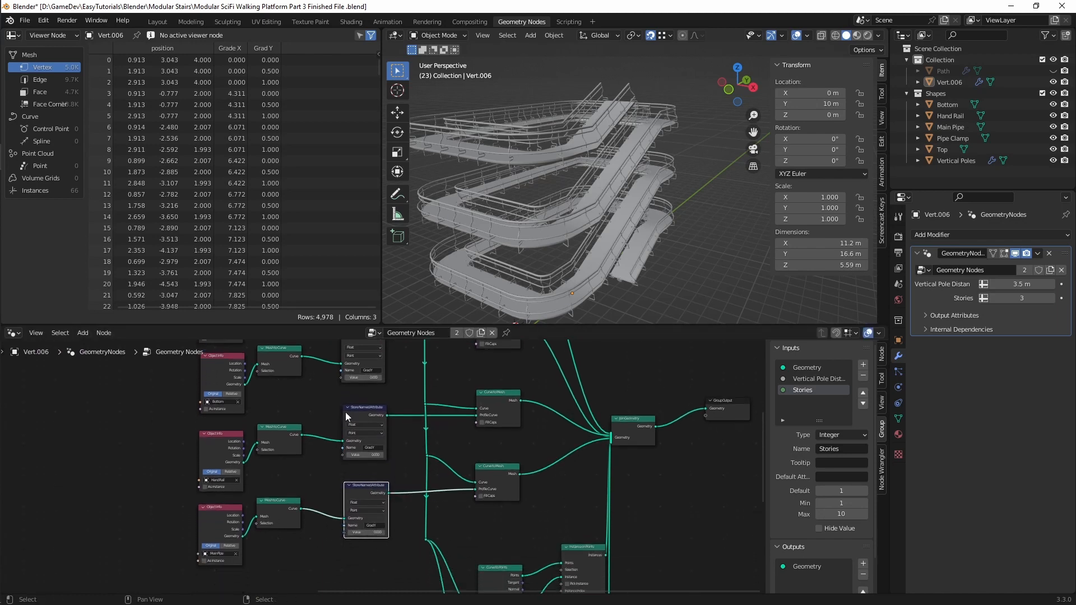
Connect the Factor reroute to the Value inputs of the Bottom, Hand Rail and Main Pipe Store Named Attribute nodes
middle_click_drag(345, 412, 362, 512)
left_click_drag(334, 368, 362, 555)
scroll(362, 554, "down", 1)
scroll(362, 553, "down", 2)
middle_click_drag(362, 547, 361, 494)
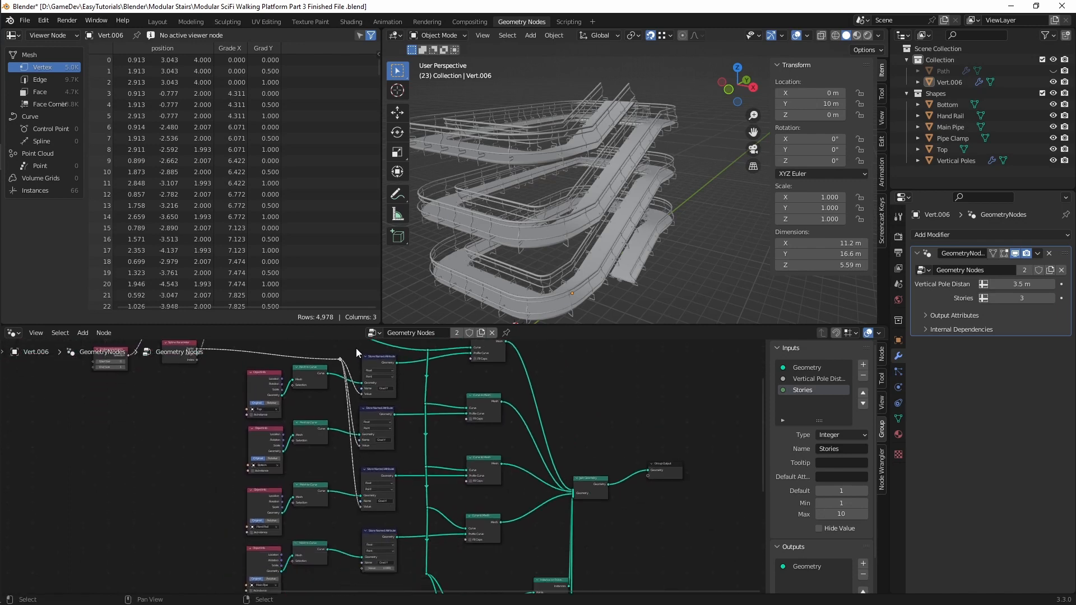
left_click_drag(339, 360, 361, 568)
Check the Grad Y attribute links across the profile branches and save the Blender file
scroll(387, 448, "up", 4)
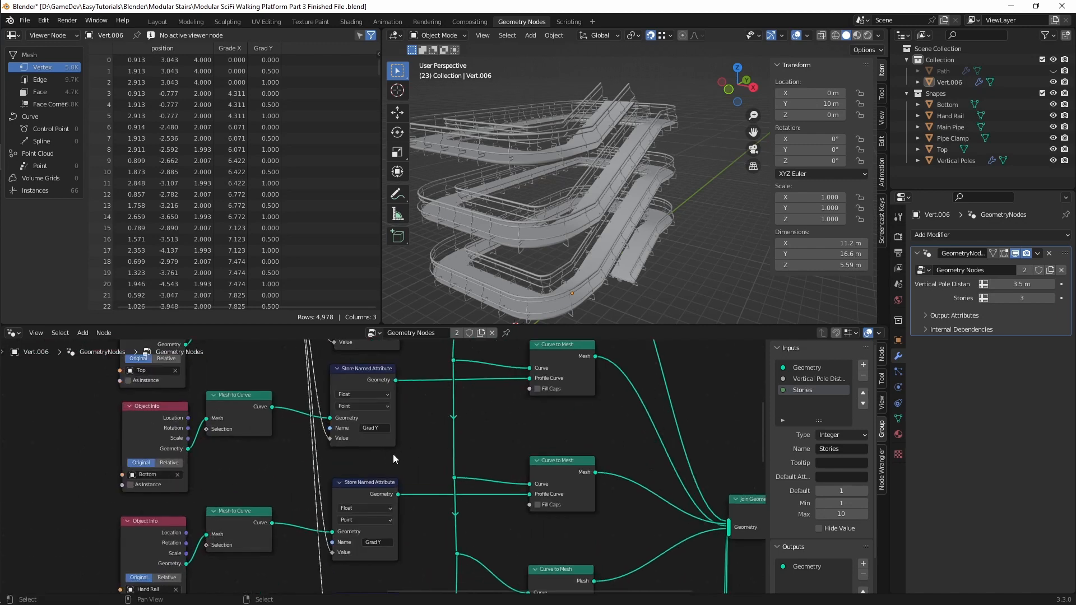
middle_click_drag(410, 454, 420, 485)
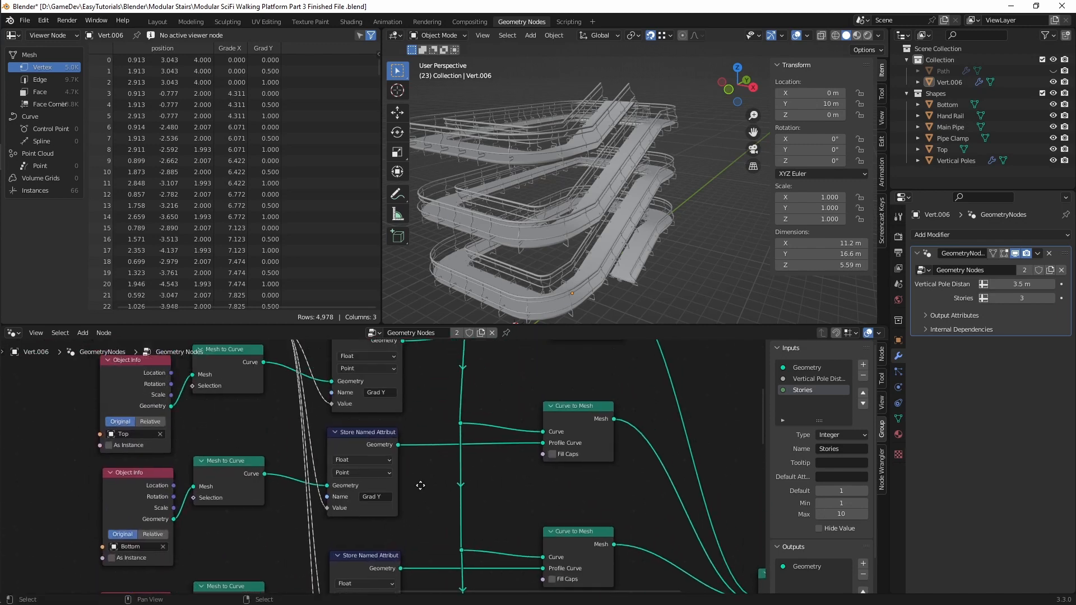
middle_click_drag(296, 385, 224, 437)
scroll(328, 443, "down", 2)
key("ctrl+s")
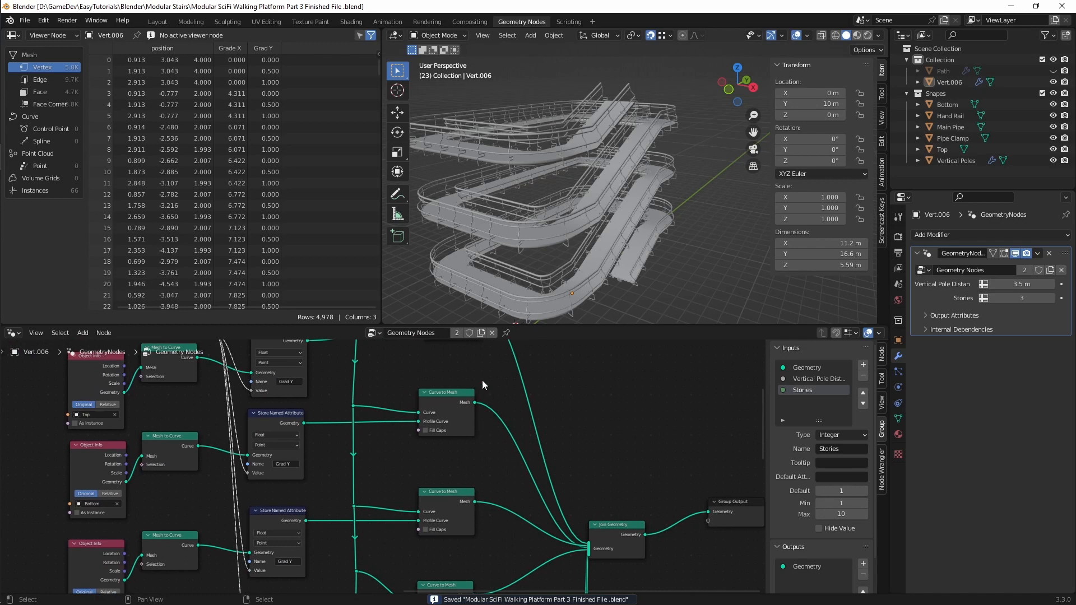
middle_click_drag(482, 380, 308, 434)
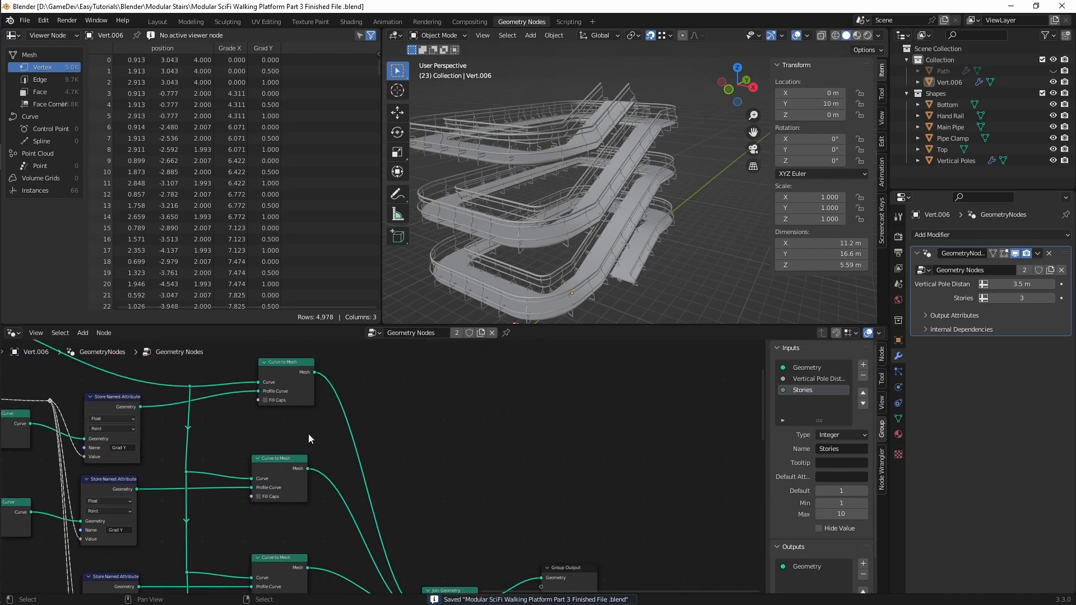
scroll(311, 426, "down", 3)
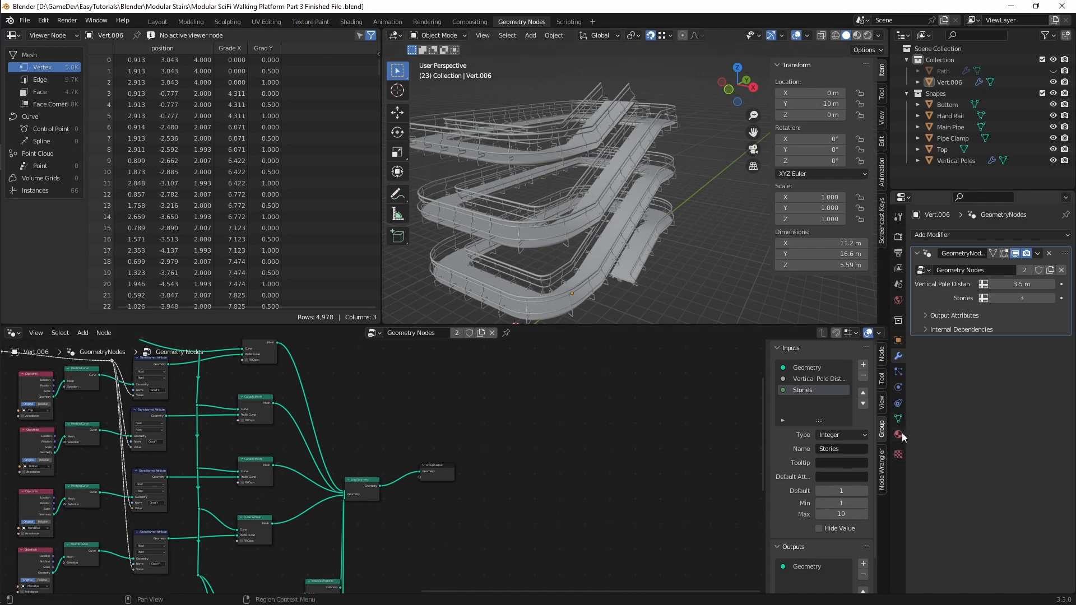
Create a new material on the Vert.006 platform object and name it Top
left_click(663, 237)
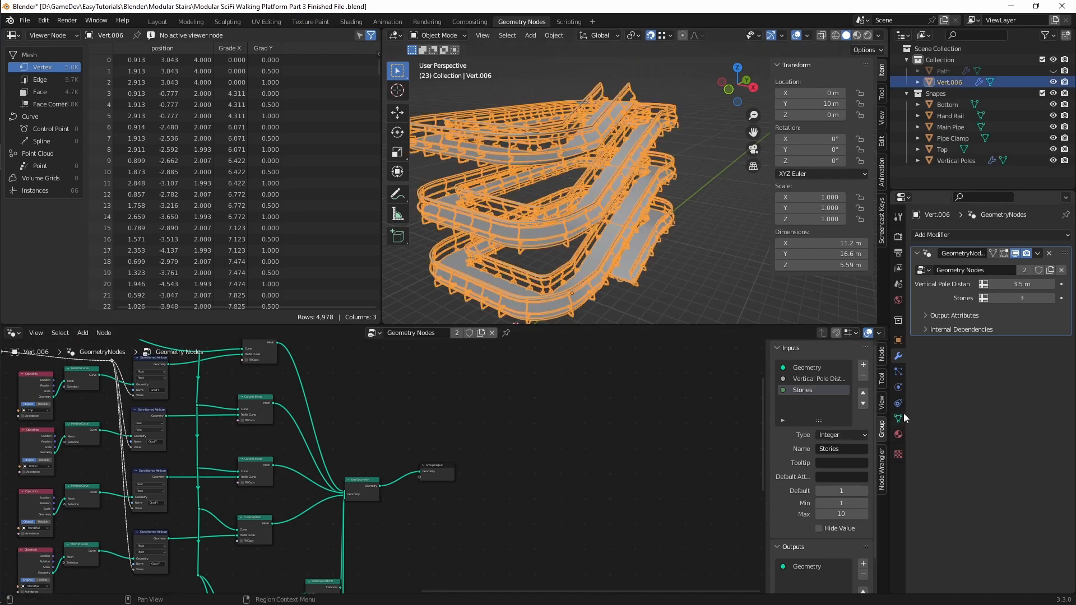
left_click(898, 434)
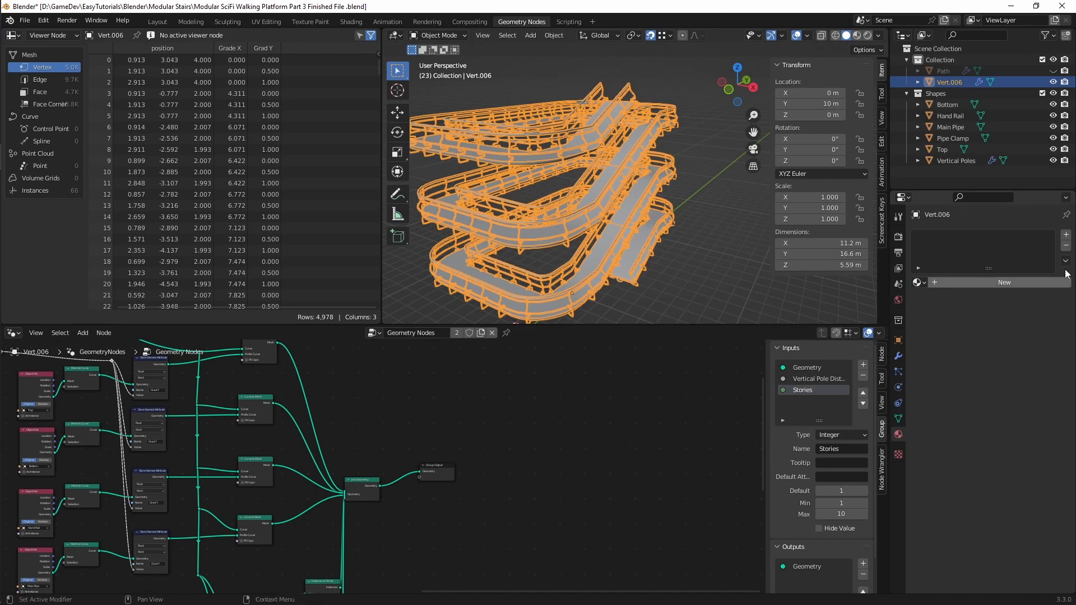
left_click(996, 284)
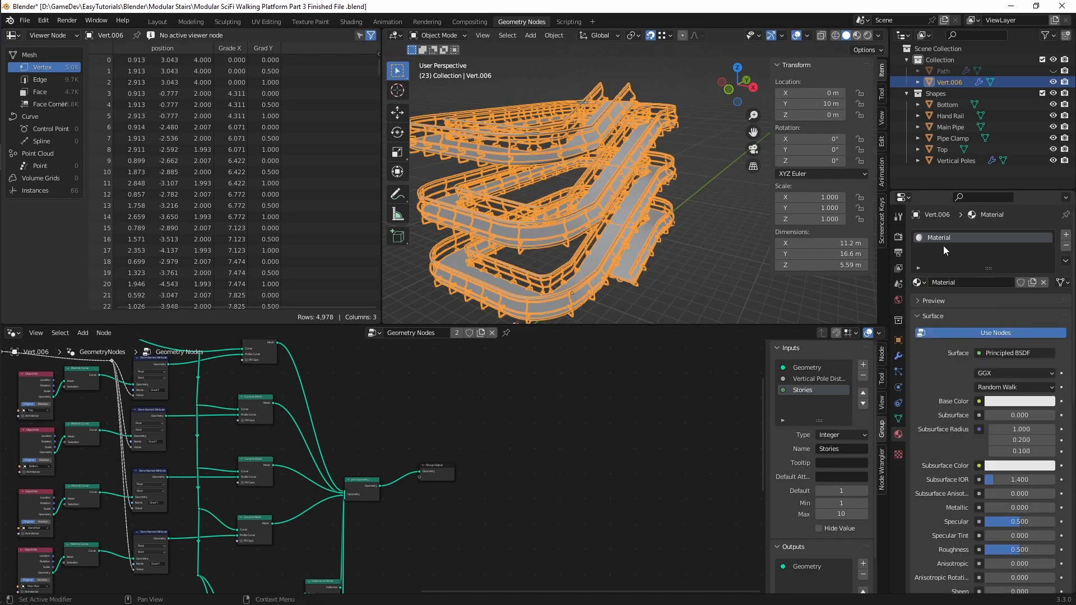
left_click(961, 283)
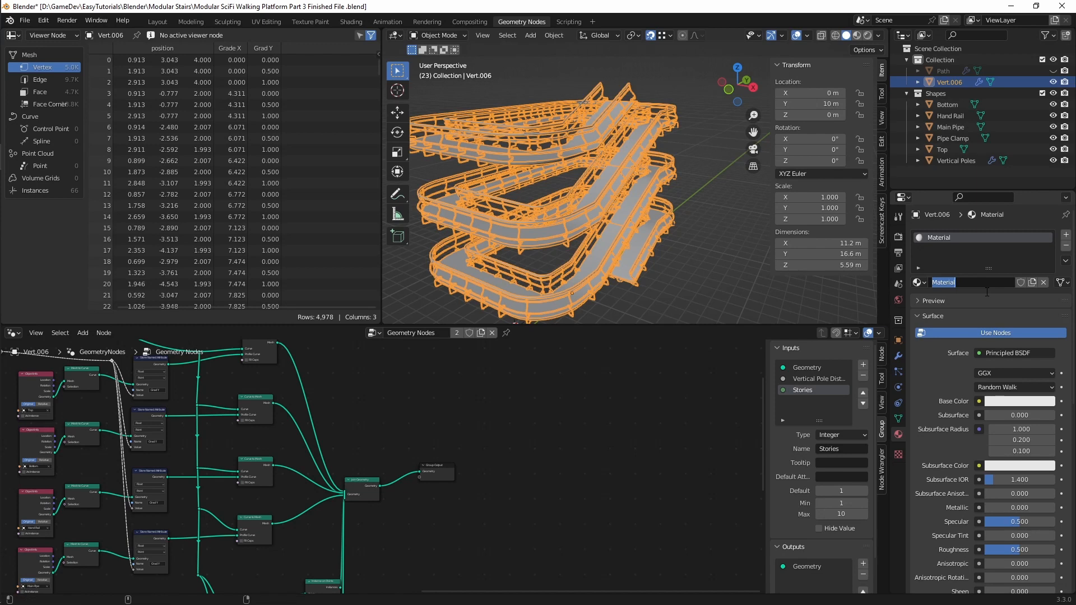
type("Top")
key("Return")
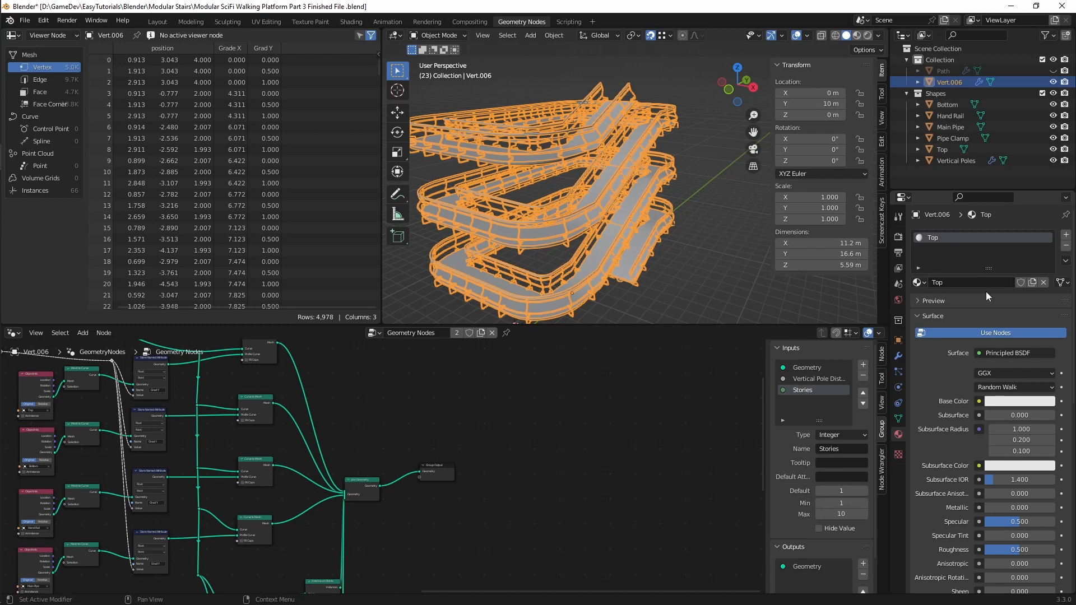
Add a second material slot to the Vert.006 object with a new material named Bottom
left_click(1065, 234)
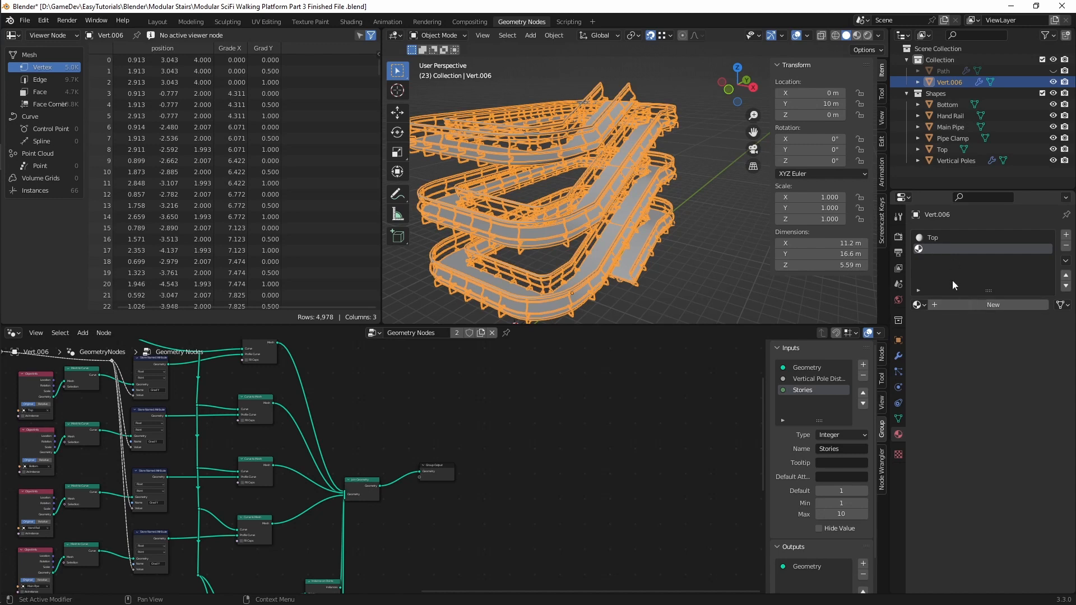
left_click(958, 304)
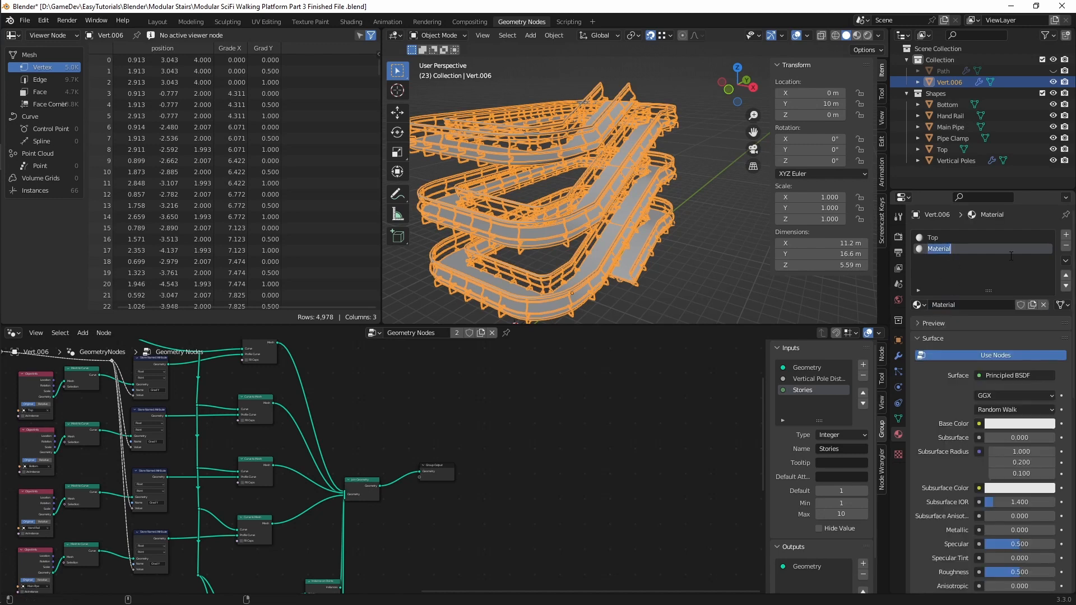
type("Bottom")
key("Return")
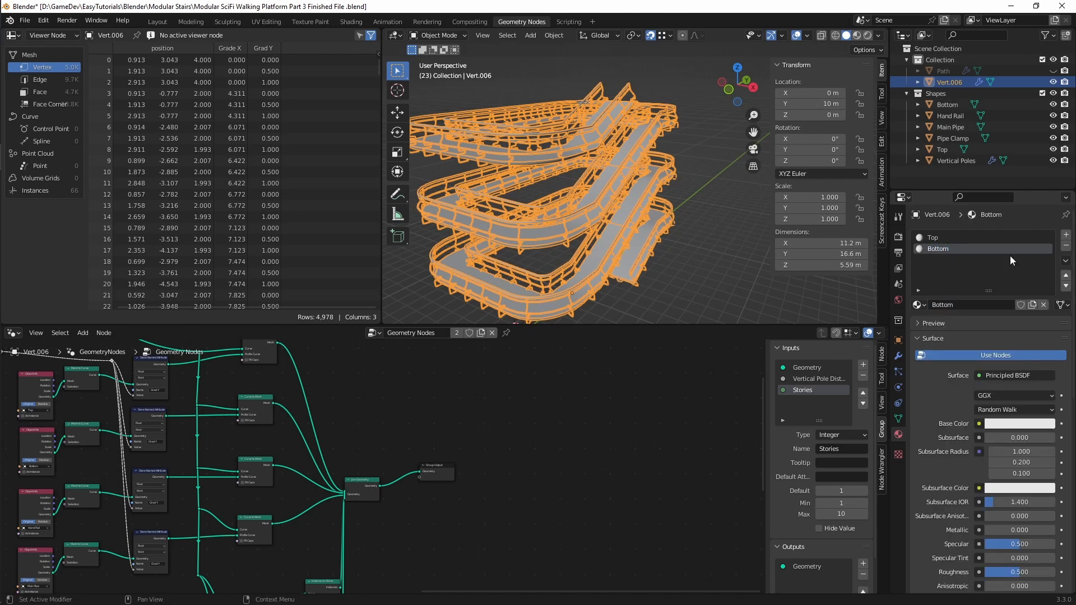
Add a third material slot with a new material and name it Pipe
left_click(1065, 235)
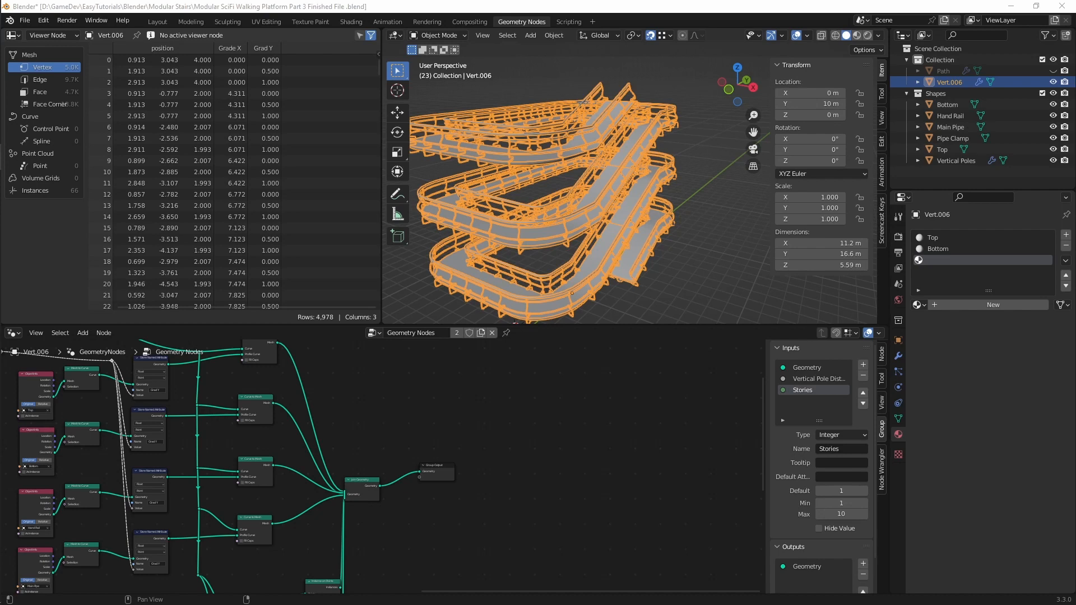
left_click(977, 305)
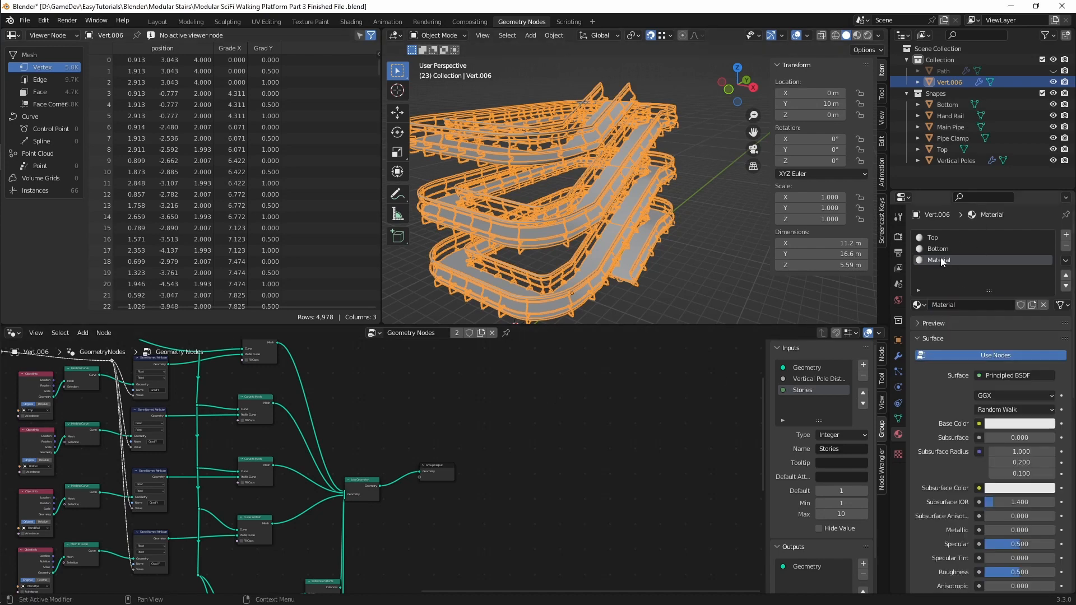
double_click(941, 260)
type("Pips")
key("BackSpace")
type("e")
key("Return")
Add a fourth material slot with a new material and name it Pipe Clamps
left_click(1066, 235)
left_click(983, 307)
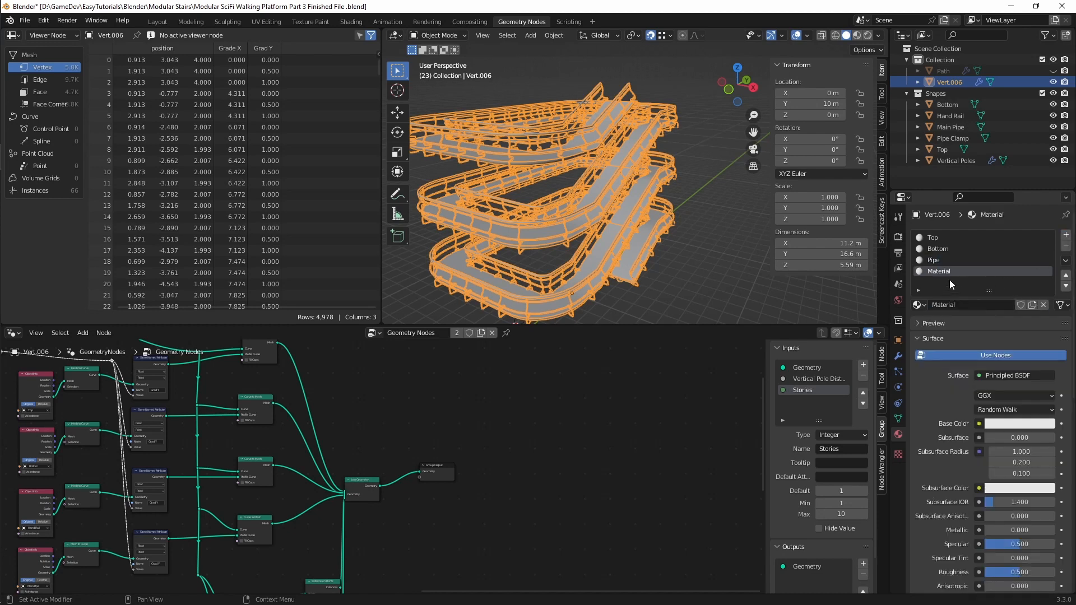
double_click(963, 307)
type("Pipe Clams")
key("Return")
left_click(957, 271)
key("Return")
Add a fifth material slot with a new material and name it Handrails
left_click(1065, 236)
left_click(955, 304)
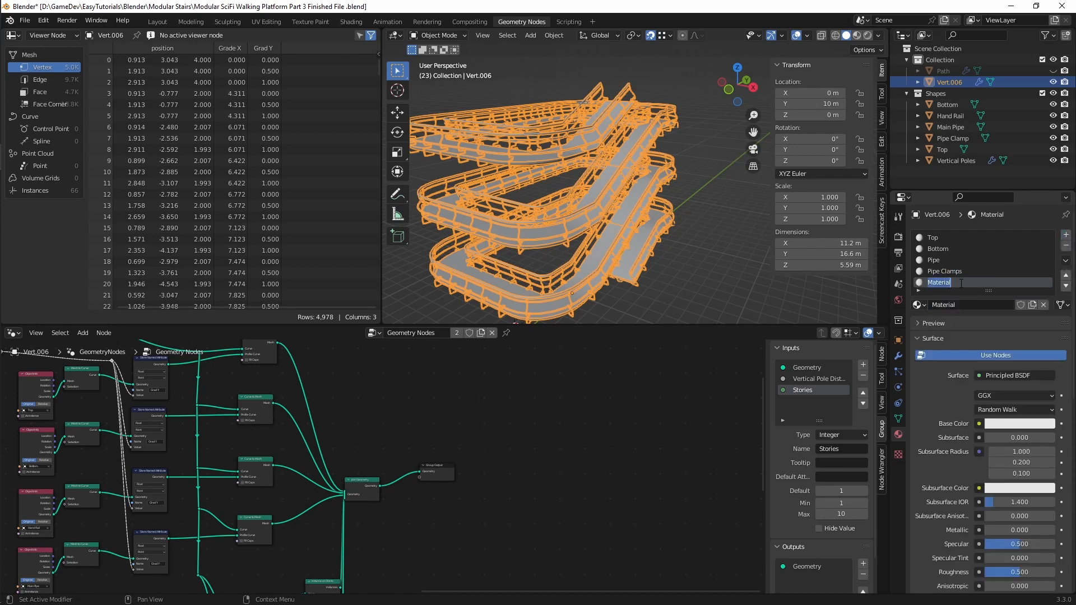
type("Handrails")
key("Return")
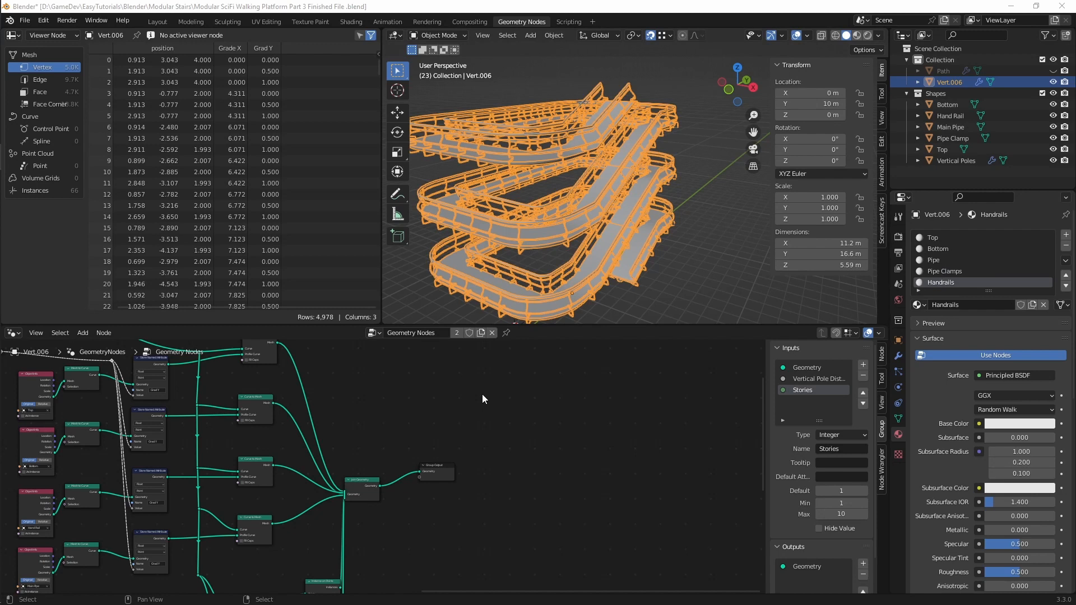
Insert a Set Material node between the Top branch's Curve to Mesh node and Join Geometry
scroll(369, 430, "up", 3)
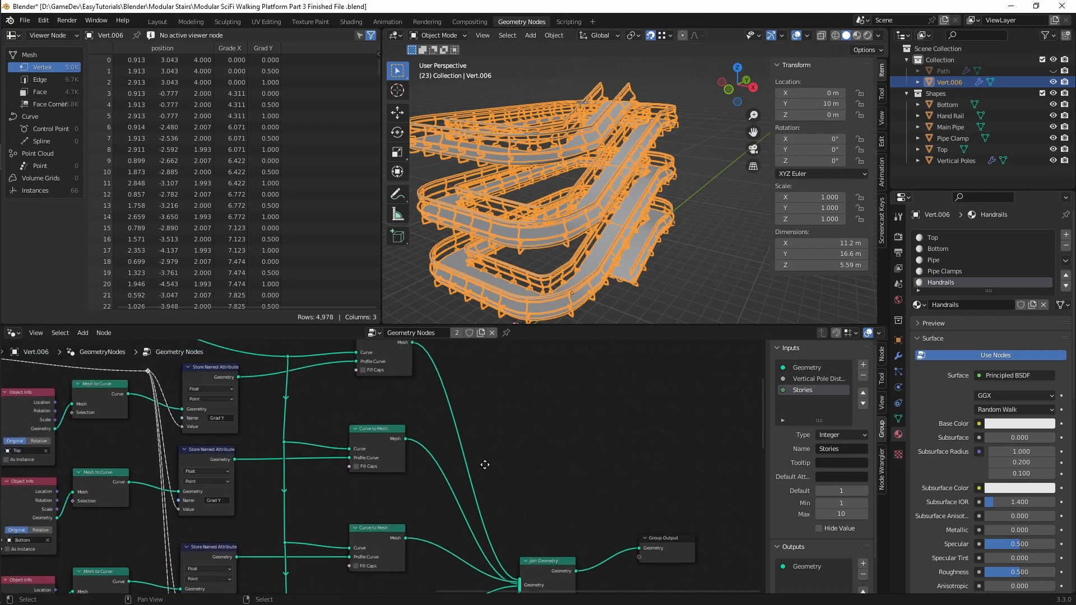
key("shift+a")
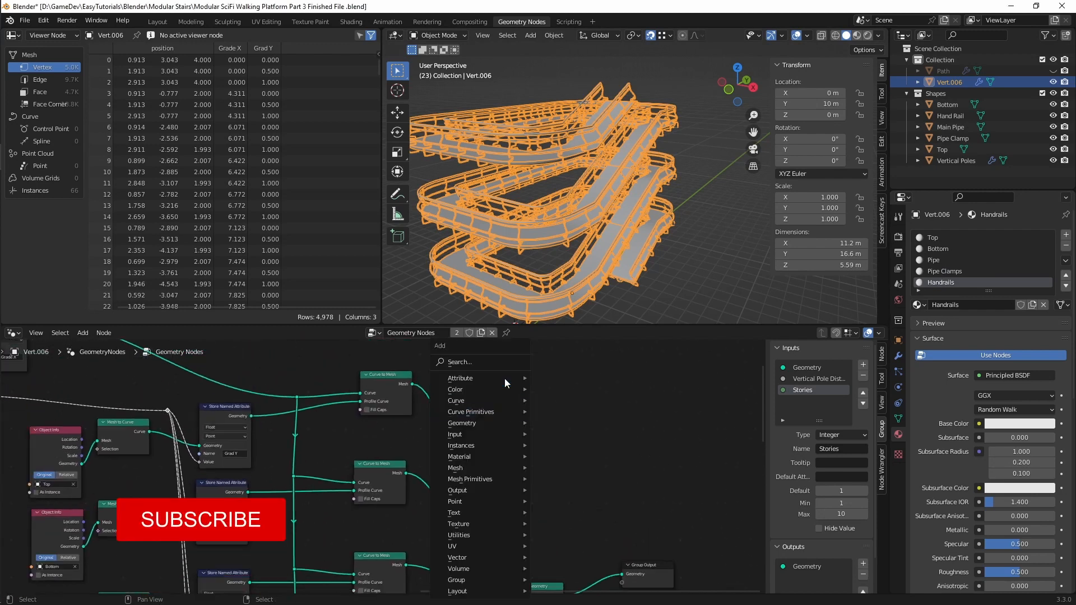
left_click(502, 368)
type("set")
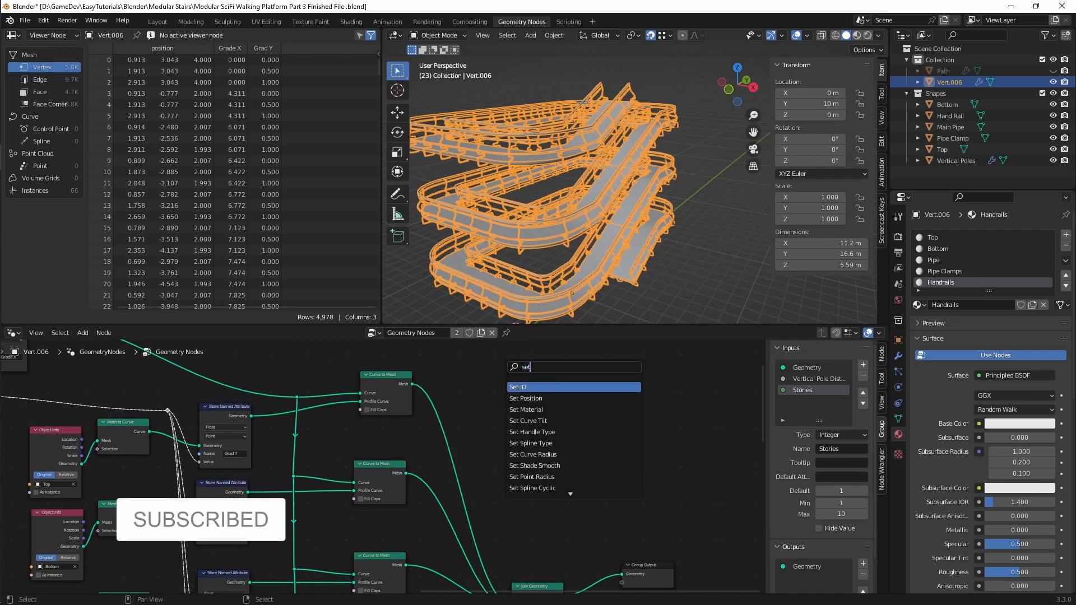
type("ma")
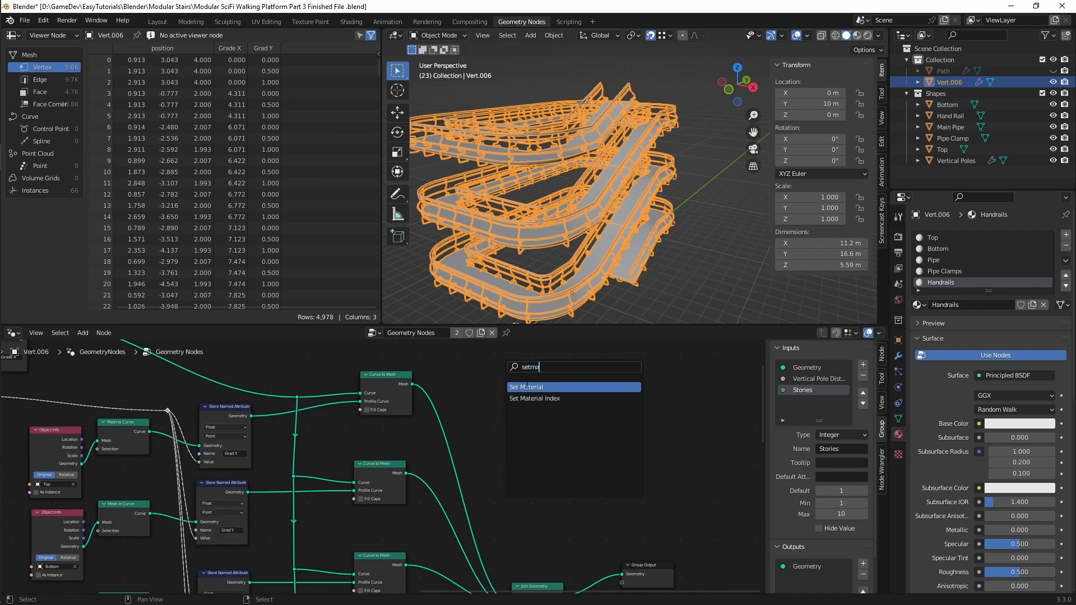
left_click(527, 387)
left_click(473, 469)
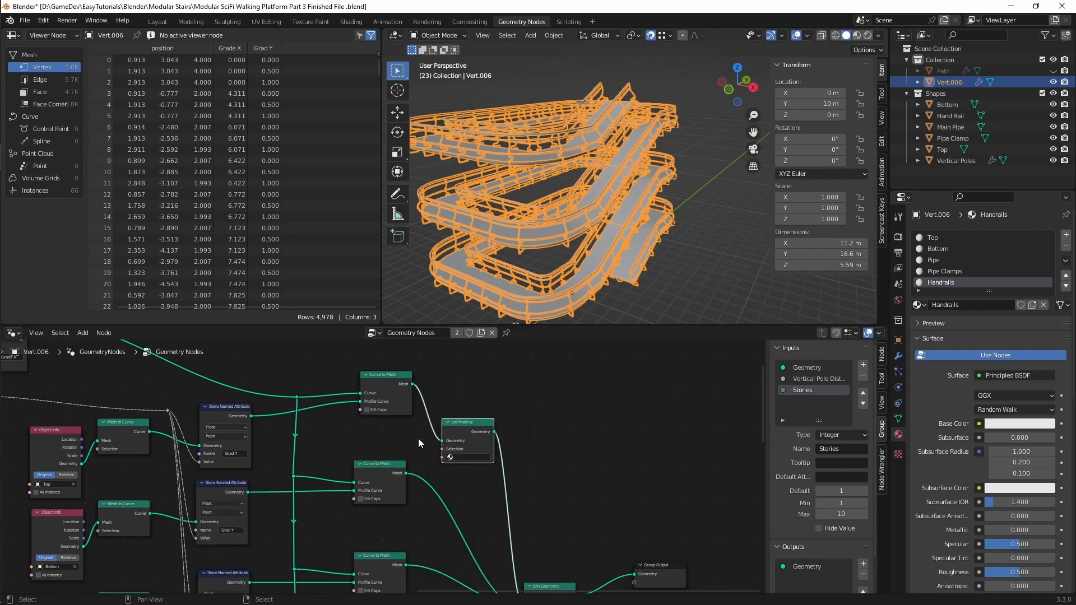
Assign the Top material in the Set Material node of the Top branch
scroll(418, 438, "up", 1)
middle_click_drag(367, 421, 450, 401)
scroll(136, 473, "up", 5)
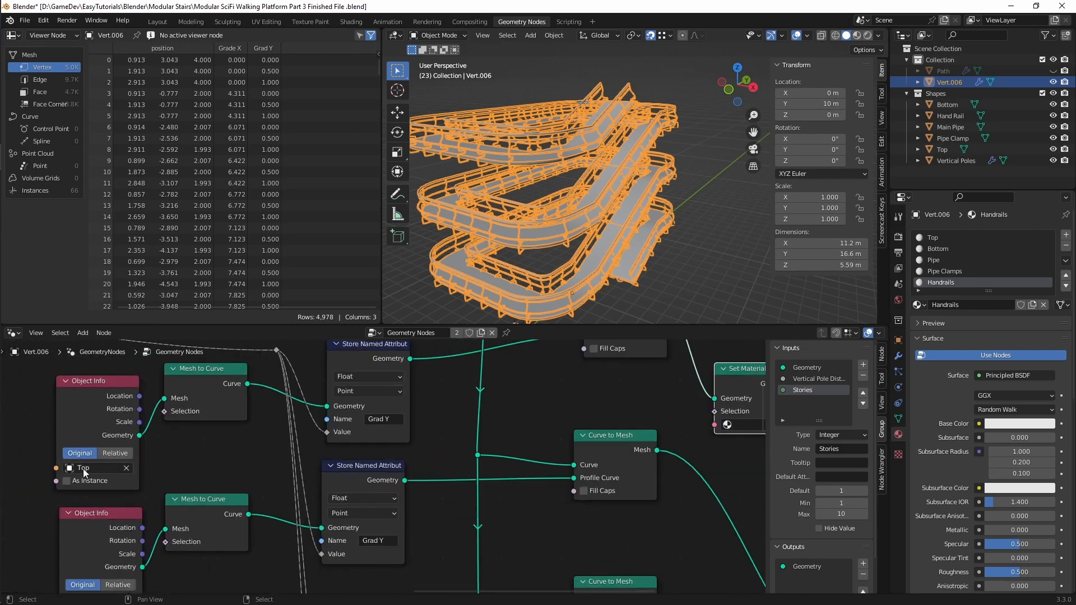
middle_click_drag(559, 432, 398, 450)
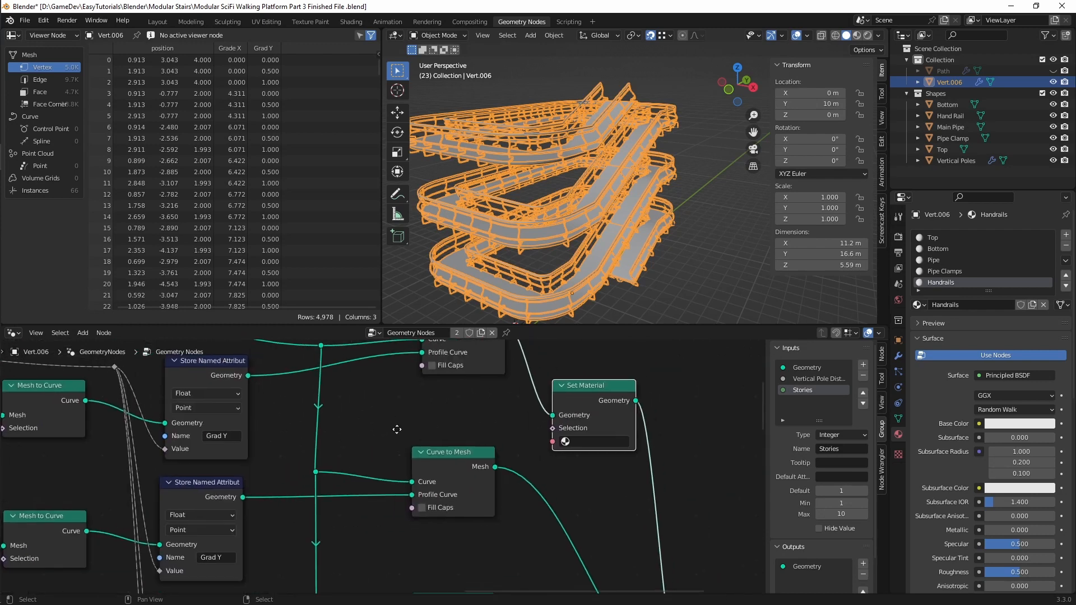
left_click(597, 442)
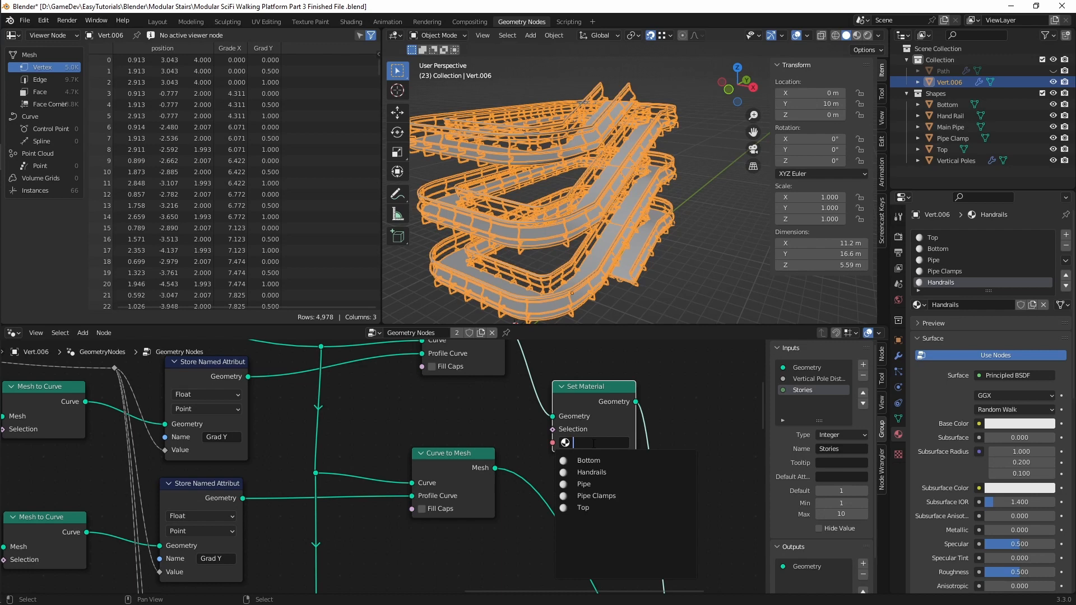
left_click(586, 507)
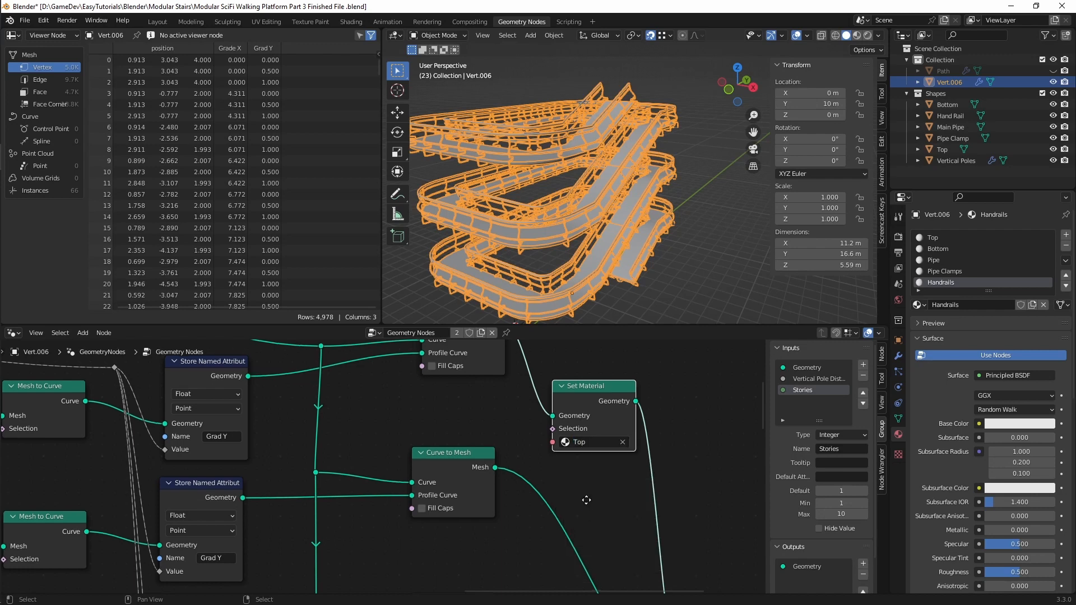
Duplicate the Set Material node onto the Bottom branch's Curve to Mesh output and assign the Bottom material
scroll(614, 435, "down", 3)
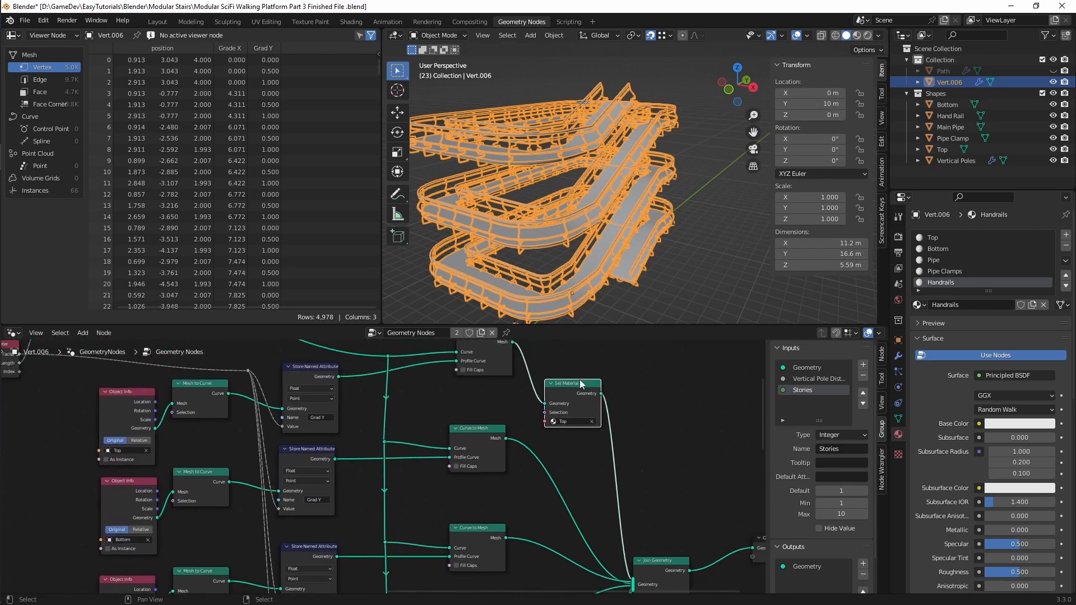
key("shift+d")
left_click(572, 486)
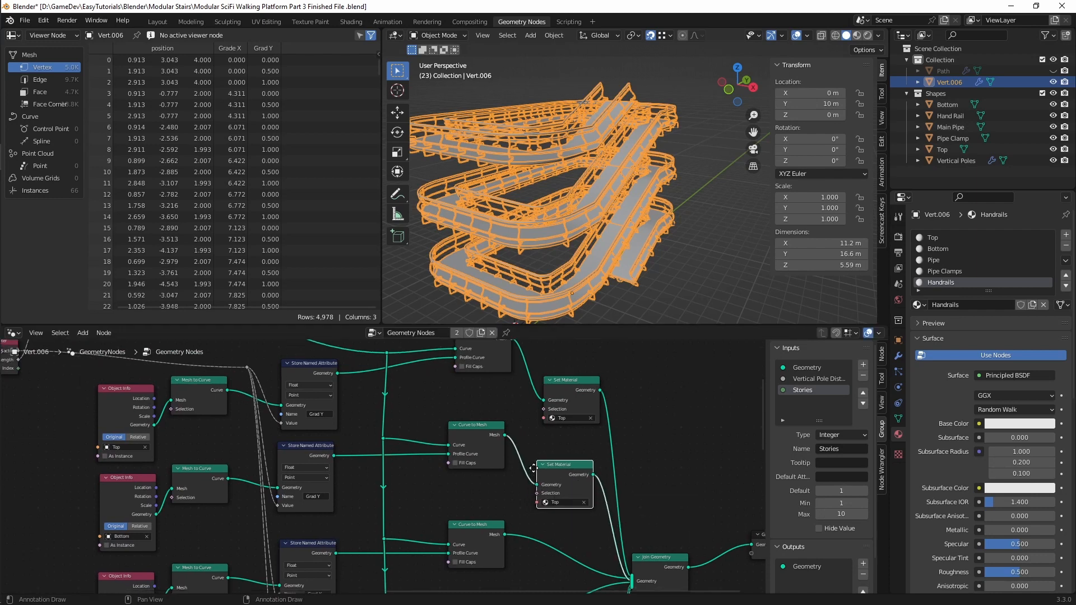
middle_click_drag(533, 469, 518, 432)
left_click(555, 465)
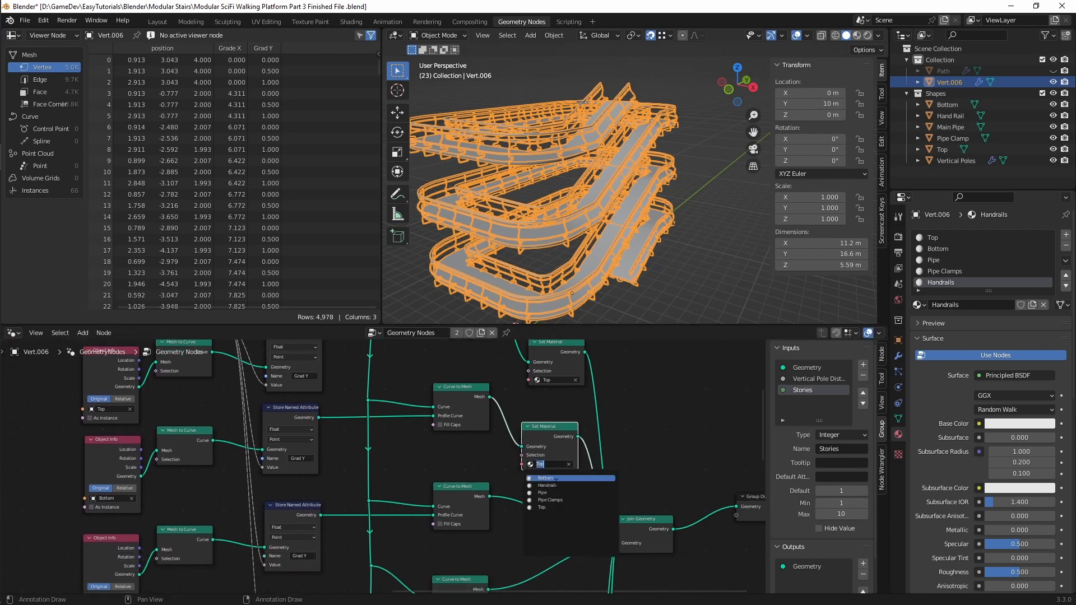
left_click(554, 478)
Duplicate the Set Material node onto the Hand Rail branch's Curve to Mesh output and assign the Handrails material
middle_click_drag(554, 478, 549, 429)
key("shift+d")
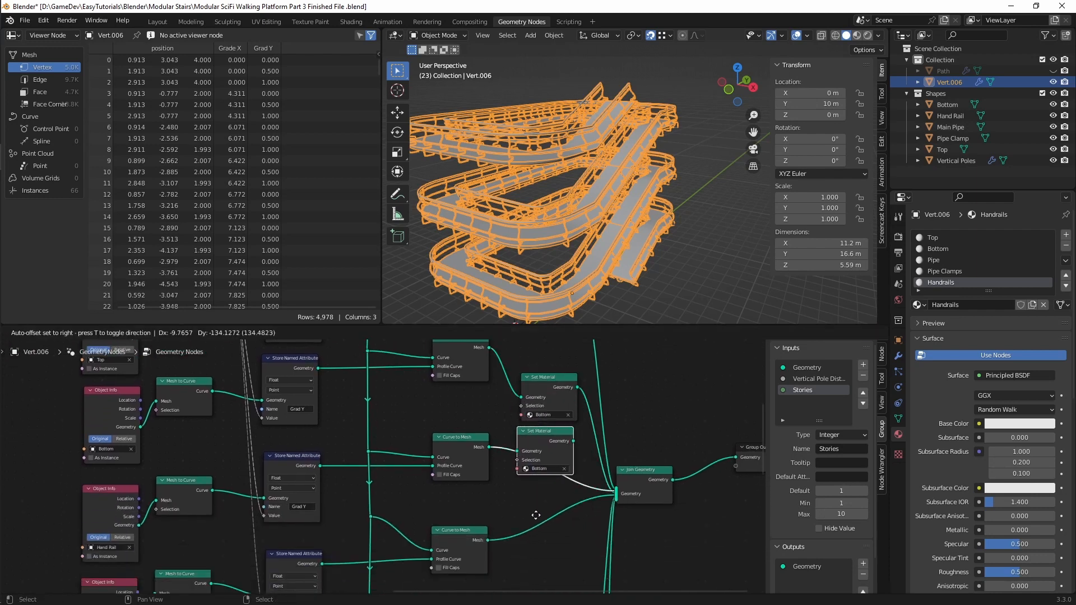
left_click(547, 485)
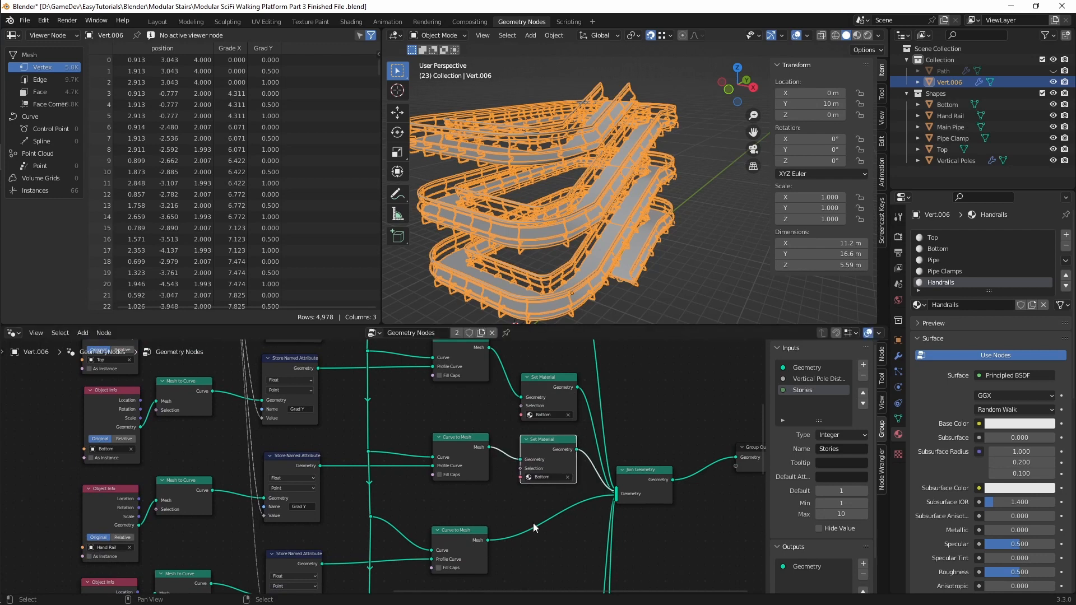
left_click(550, 475)
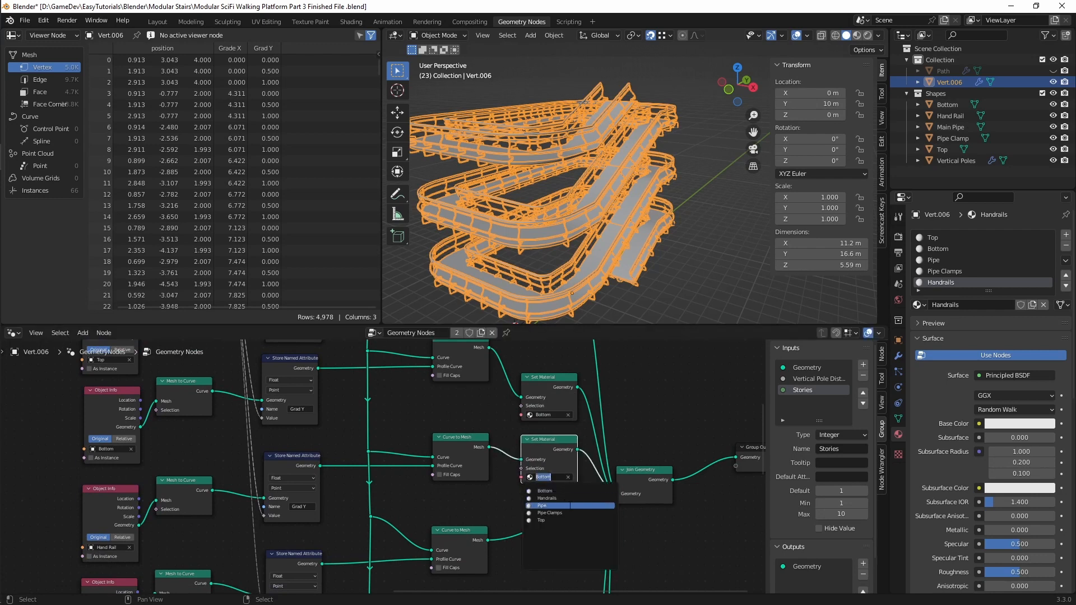
left_click(570, 498)
Duplicate the Set Material node onto the Main Pipe branch's Curve to Mesh output and assign the Pipe material
scroll(560, 487, "down", 3, "shift")
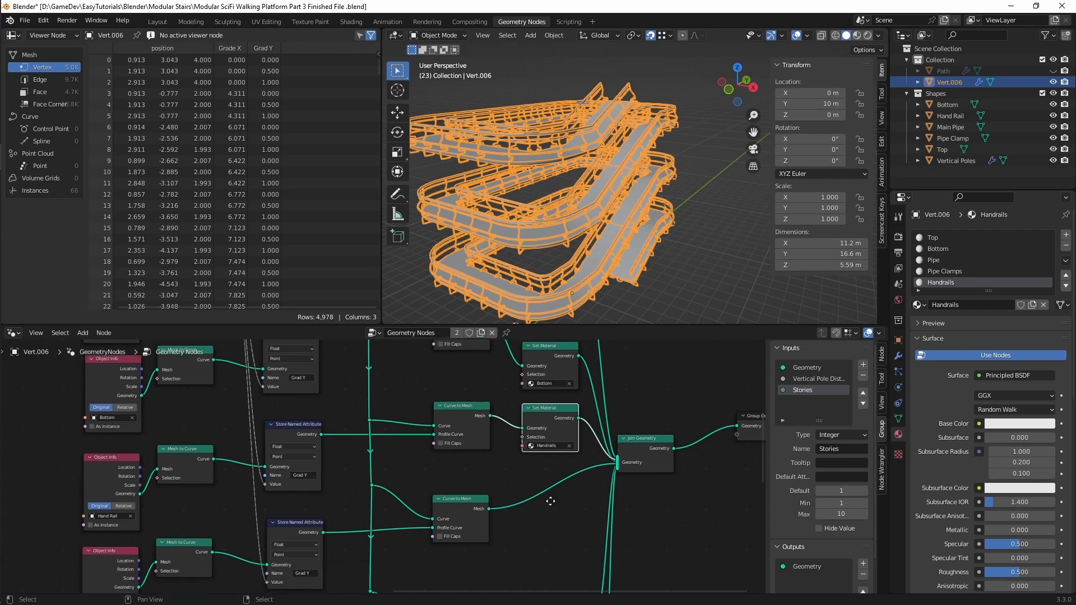
key("shift+d")
left_click(551, 514)
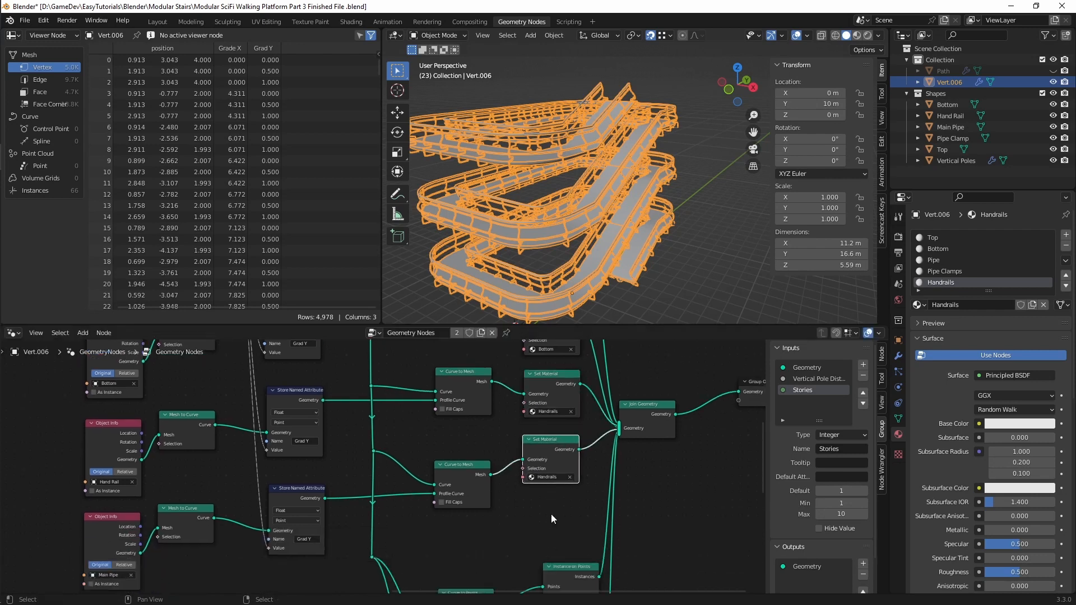
left_click(552, 475)
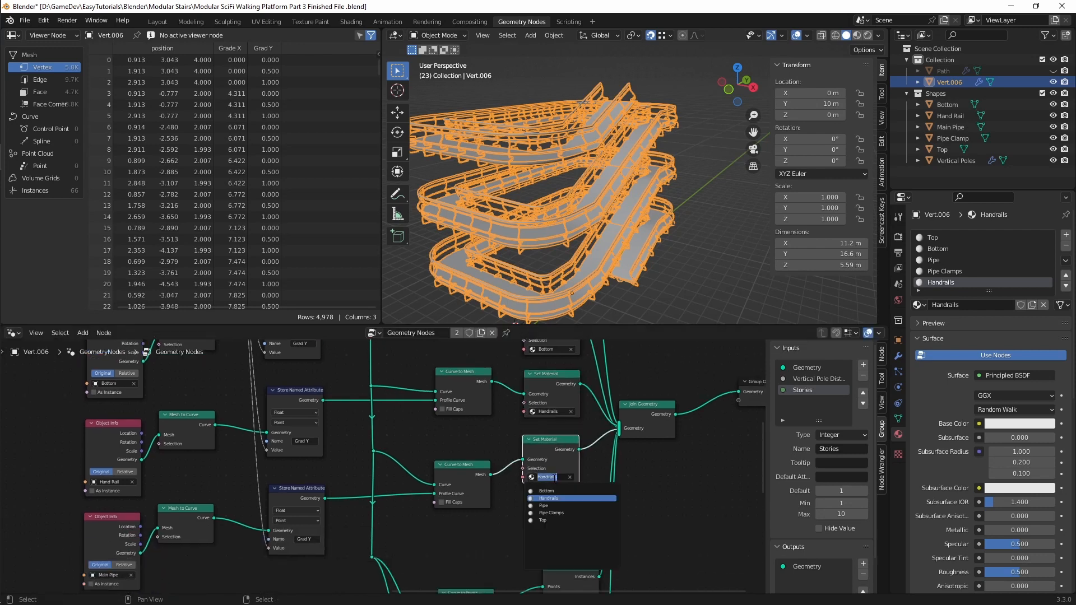
left_click(546, 506)
Move the Join Geometry and Group Output nodes farther away from the Set Material nodes to make room
middle_click_drag(515, 523, 403, 401)
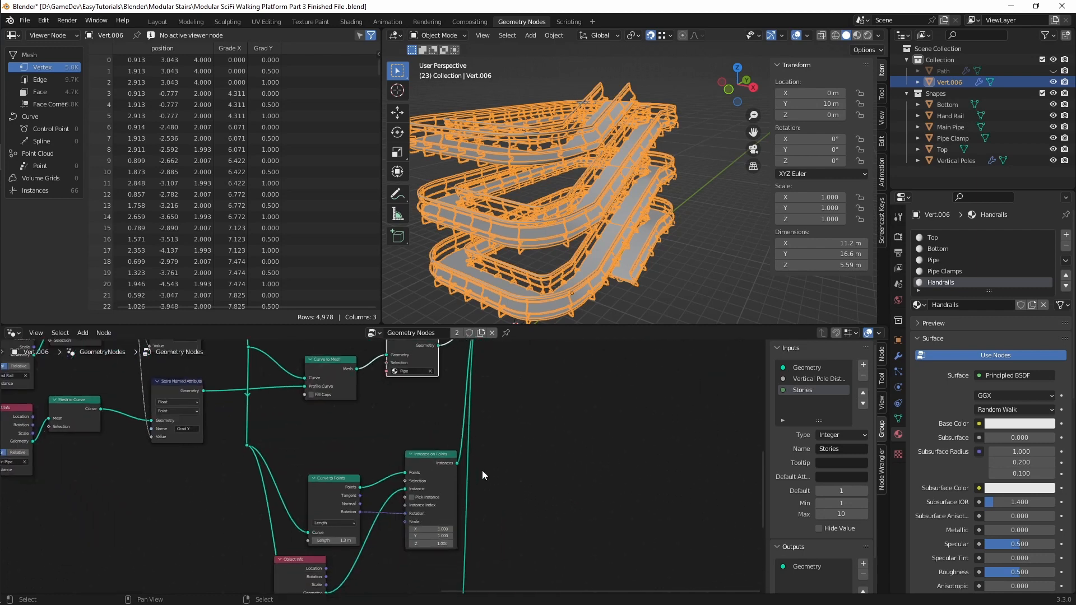
scroll(483, 469, "up", 2)
middle_click_drag(489, 464, 566, 386)
scroll(567, 387, "down", 2)
left_click_drag(516, 362, 416, 487)
left_click(604, 447)
middle_click_drag(608, 422, 430, 592)
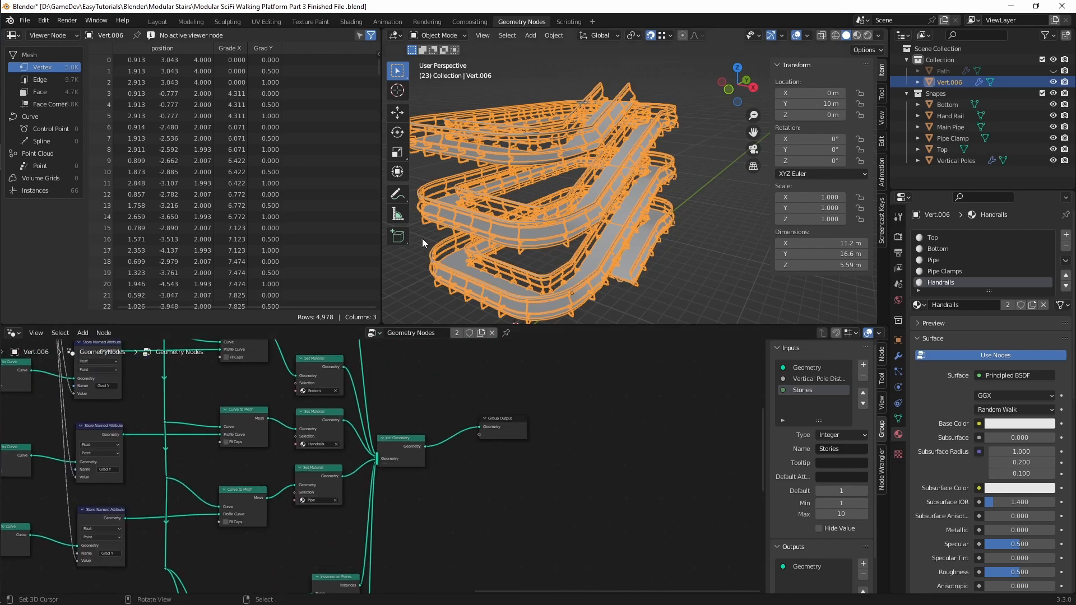
left_click_drag(399, 399, 651, 430)
Examine the Instance on Points branches for Vertical Poles and Pipe Clamp to see which objects need materials
middle_click_drag(436, 588, 442, 378, "shift")
scroll(390, 416, "up", 4)
middle_click_drag(370, 445, 411, 380)
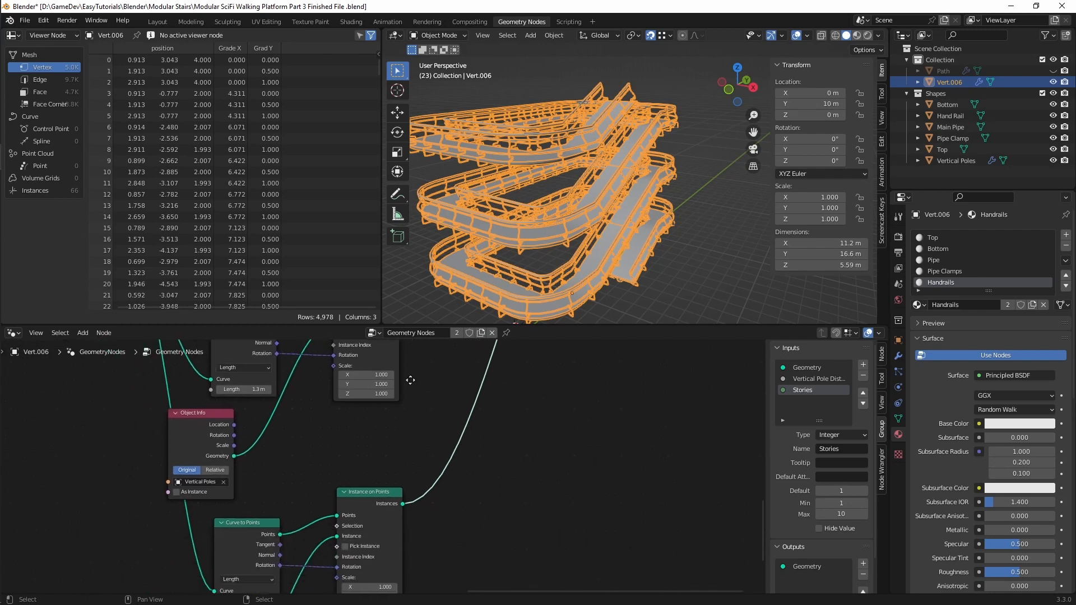
left_click(300, 463)
middle_click_drag(384, 487, 374, 416)
middle_click_drag(324, 533, 317, 469)
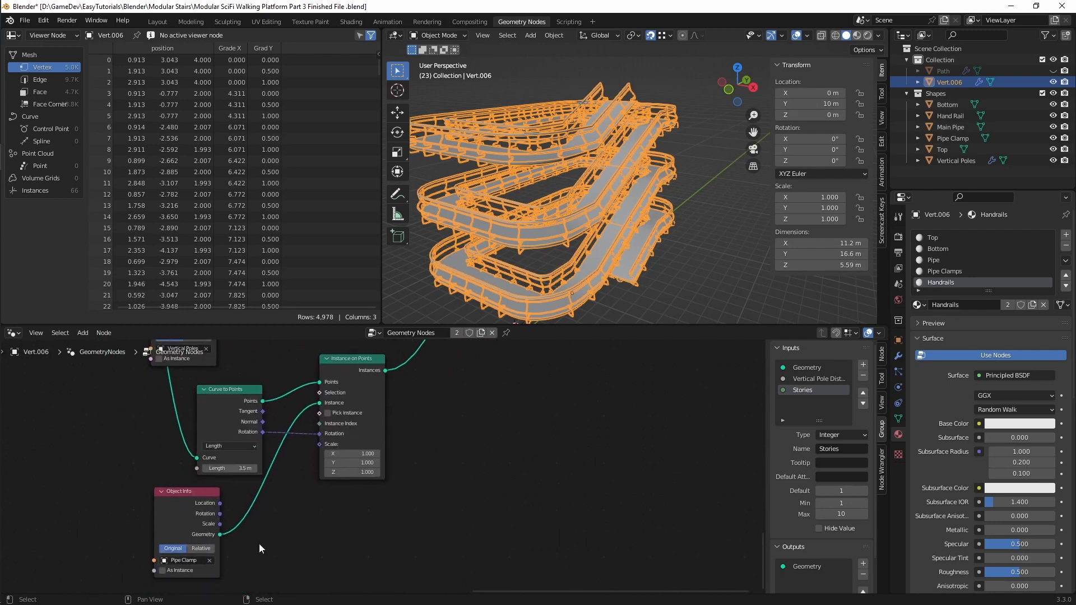
middle_click_drag(439, 415, 435, 531)
middle_click_drag(501, 391, 488, 523)
middle_click_drag(513, 414, 526, 512)
scroll(526, 493, "down", 2)
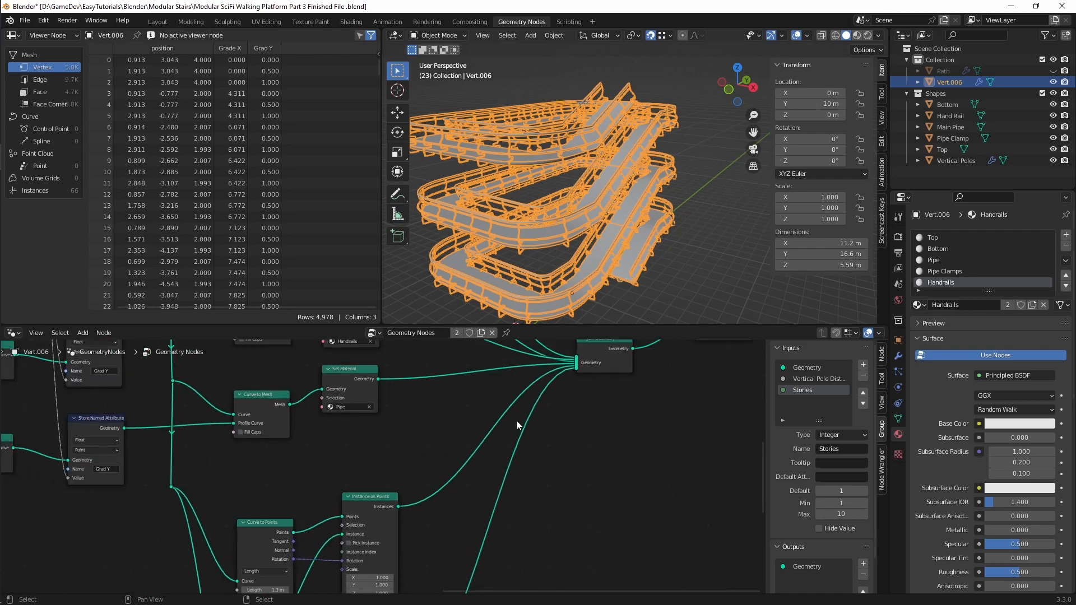
middle_click_drag(516, 420, 507, 485)
middle_click_drag(409, 473, 388, 385)
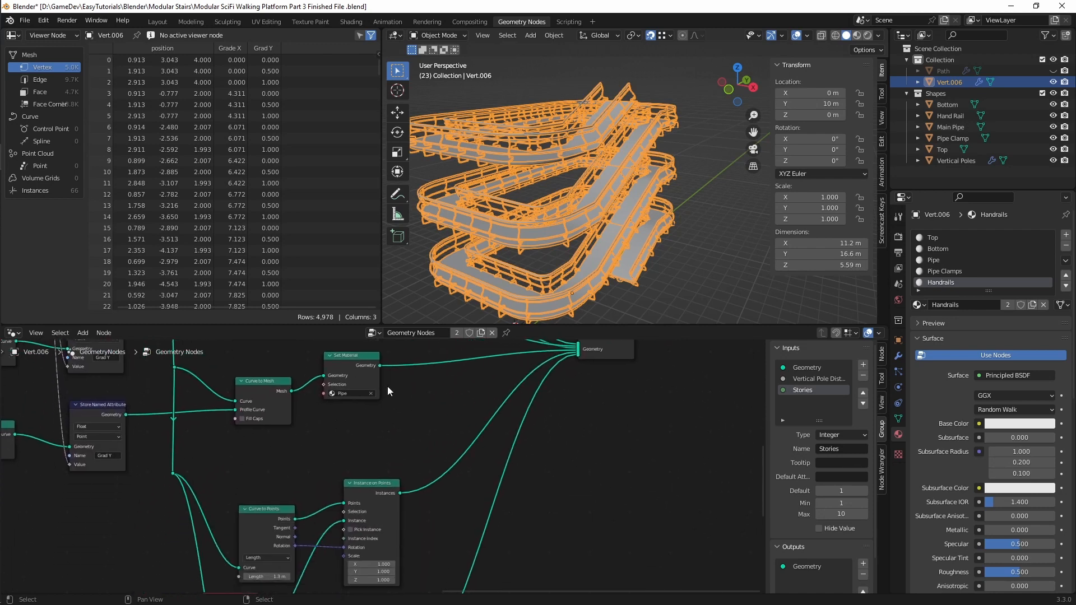
Duplicate the Pipe Set Material node onto the output link of the Vertical Poles Instance on Points node
left_click(353, 355)
key("shift+d")
left_click(588, 492)
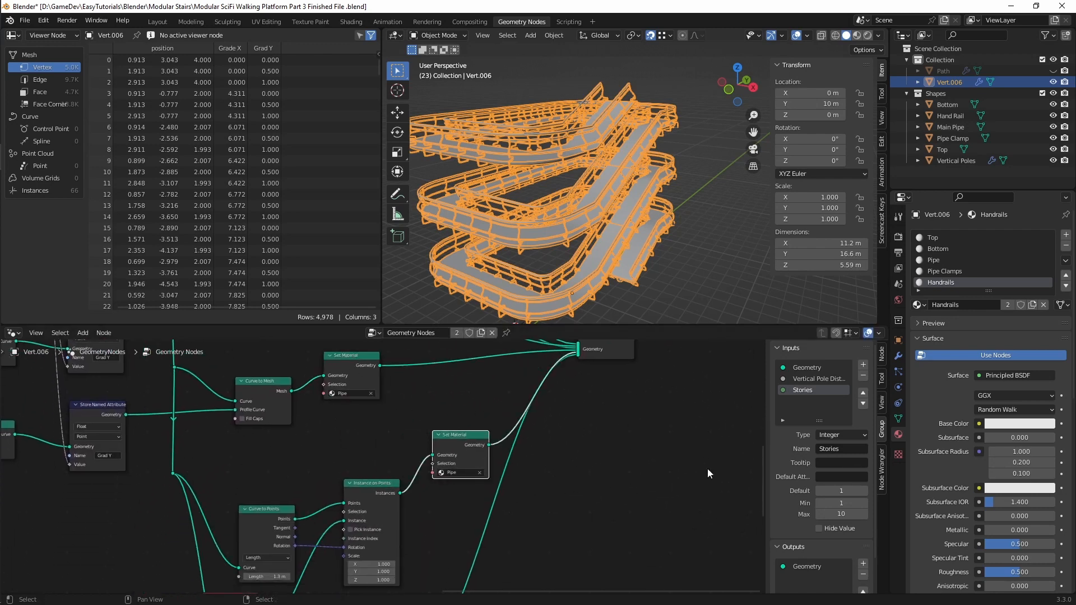
Add a material slot to the platform object and create a new material named Vertical Poles in it
left_click_drag(989, 291, 989, 313)
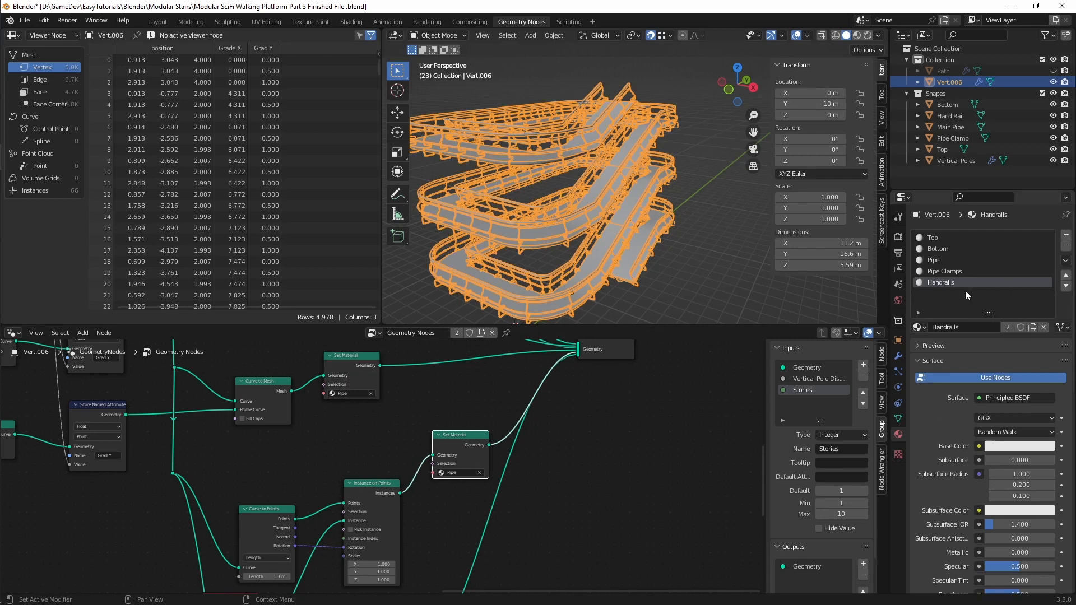
left_click(1065, 235)
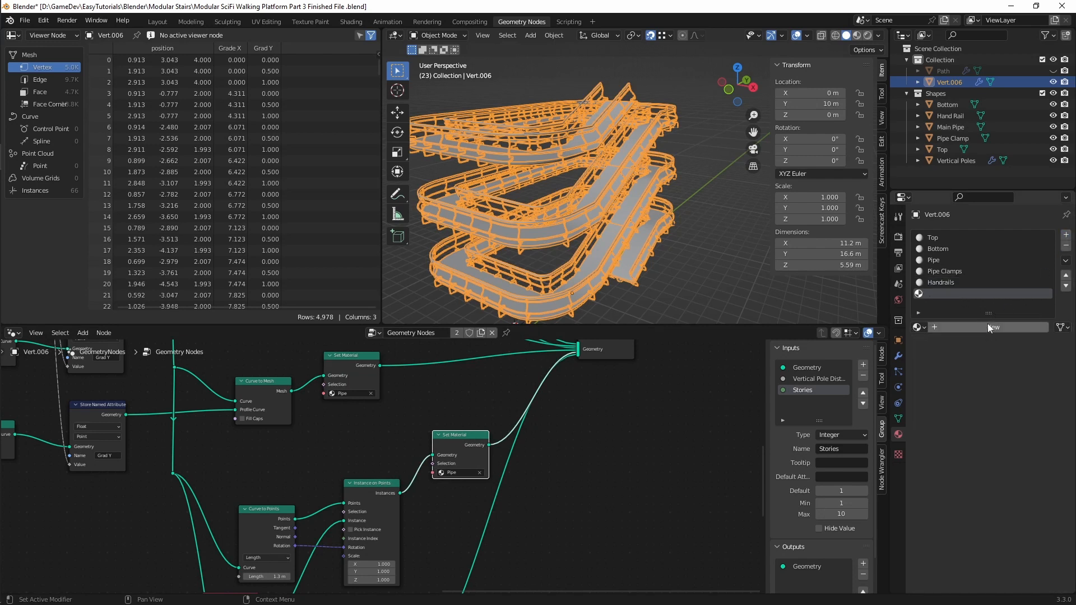
left_click(987, 325)
type("Ve")
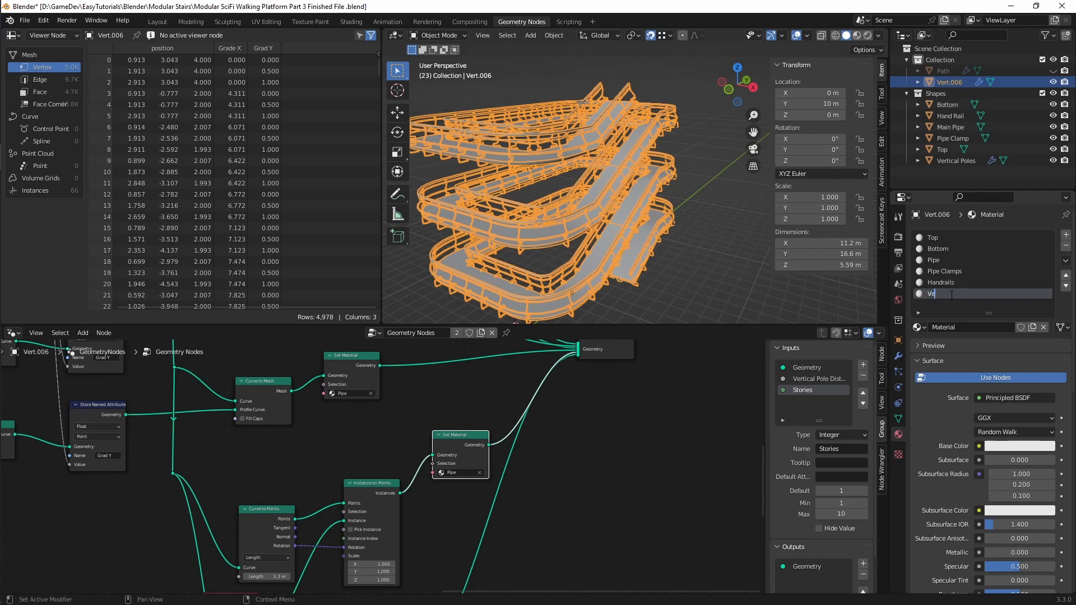
type("rtical Poles")
key("Return")
left_click(935, 272)
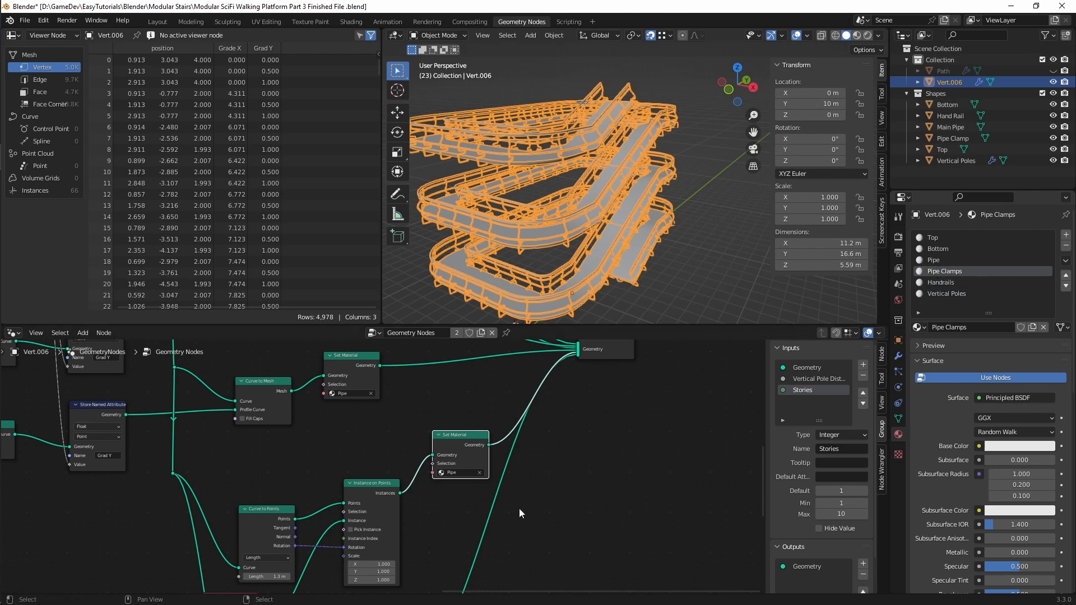
Assign the Vertical Poles material in the Set Material node on the Vertical Poles Instance on Points branch
middle_click_drag(552, 490, 563, 455)
left_click(460, 437)
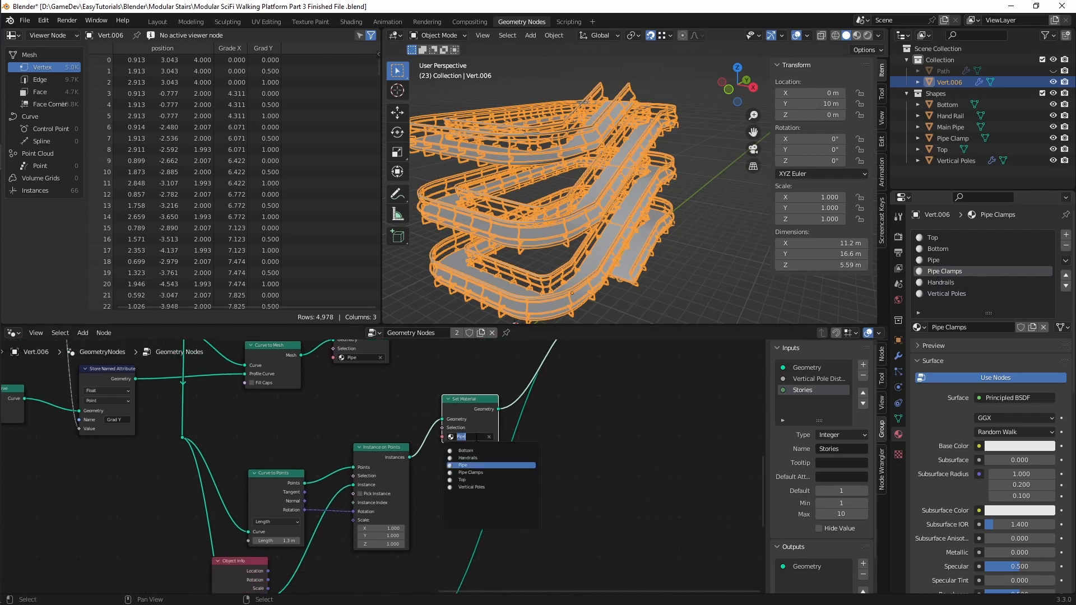
left_click(489, 472)
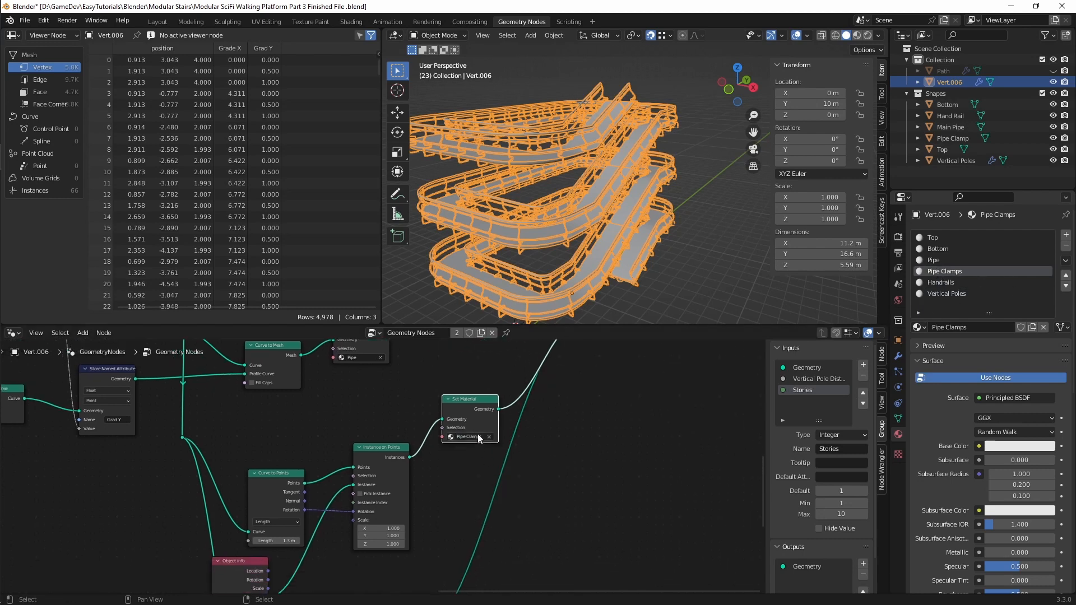
left_click(477, 433)
left_click(488, 486)
Duplicate the Set Material node onto the output link of the pipe clamp instances and assign the Pipe Clamps material
key("shift+d")
left_click(505, 573)
left_click(488, 545)
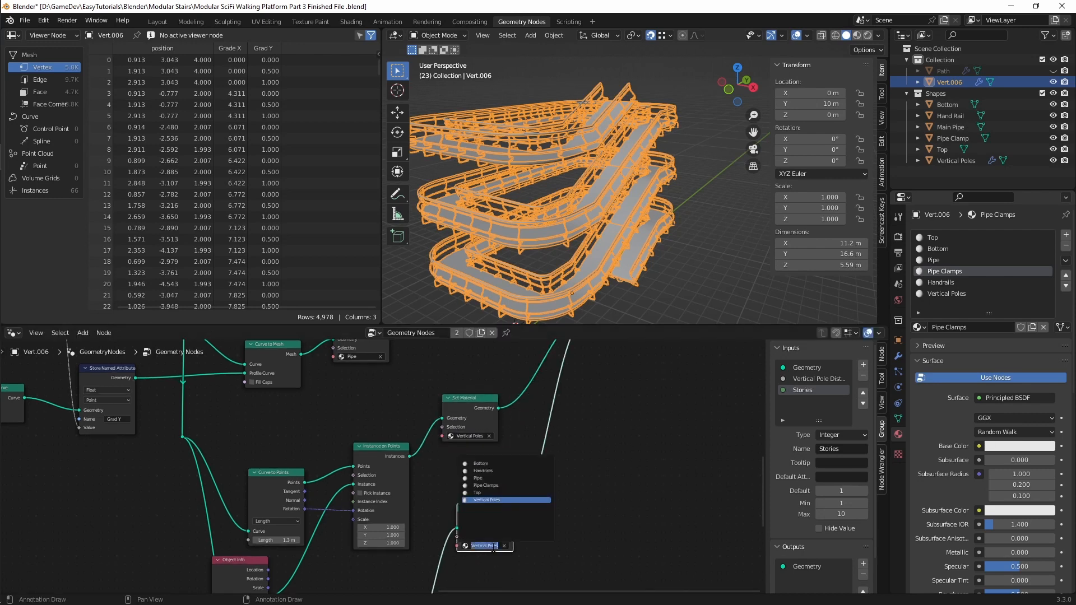
left_click(506, 485)
Examine the Set Material nodes on all branches leading into Join Geometry to check their assigned materials
middle_click_drag(588, 518, 614, 456)
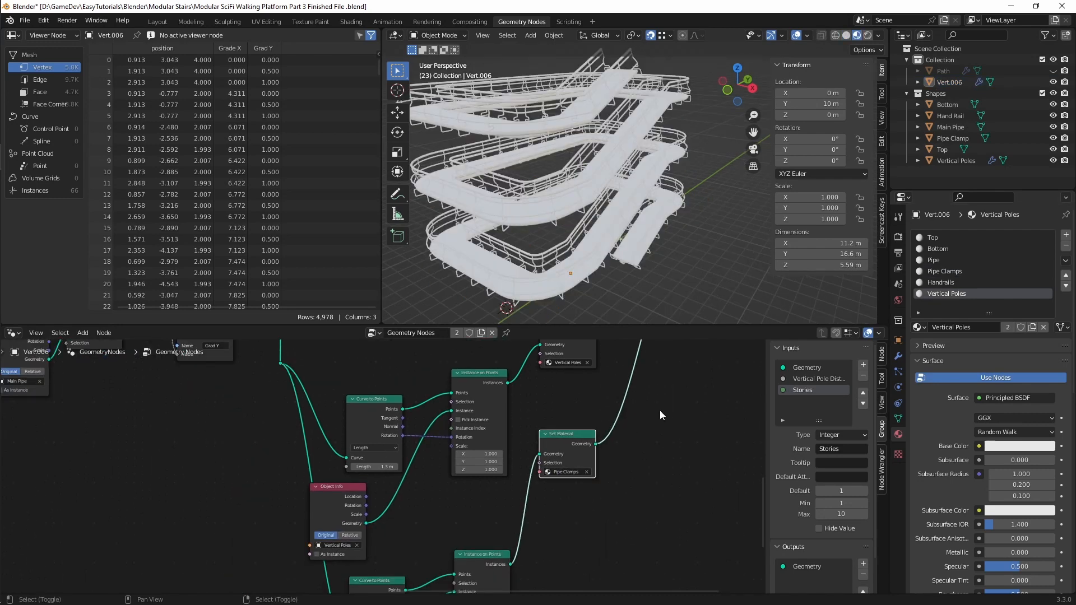
middle_click_drag(660, 410, 670, 475, "shift")
scroll(664, 453, "down", 2)
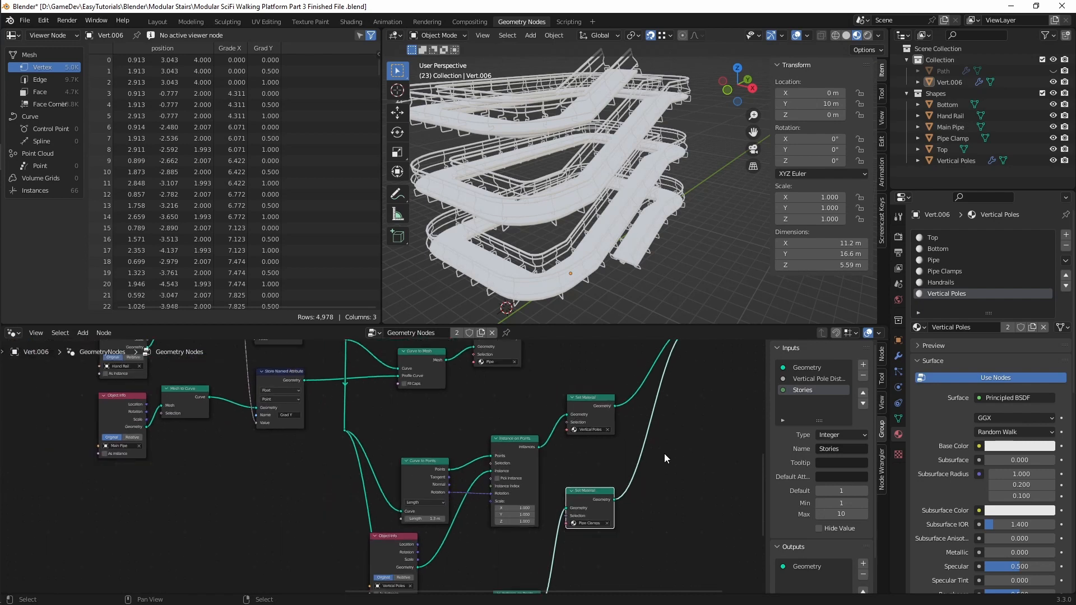
middle_click_drag(681, 402, 609, 512)
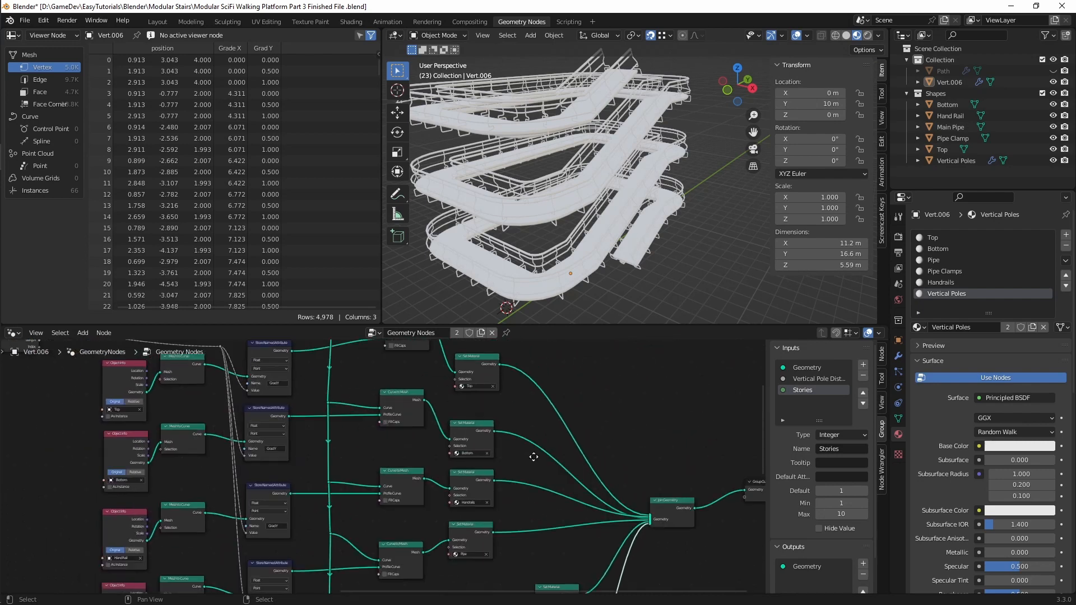
middle_click_drag(532, 414, 576, 363)
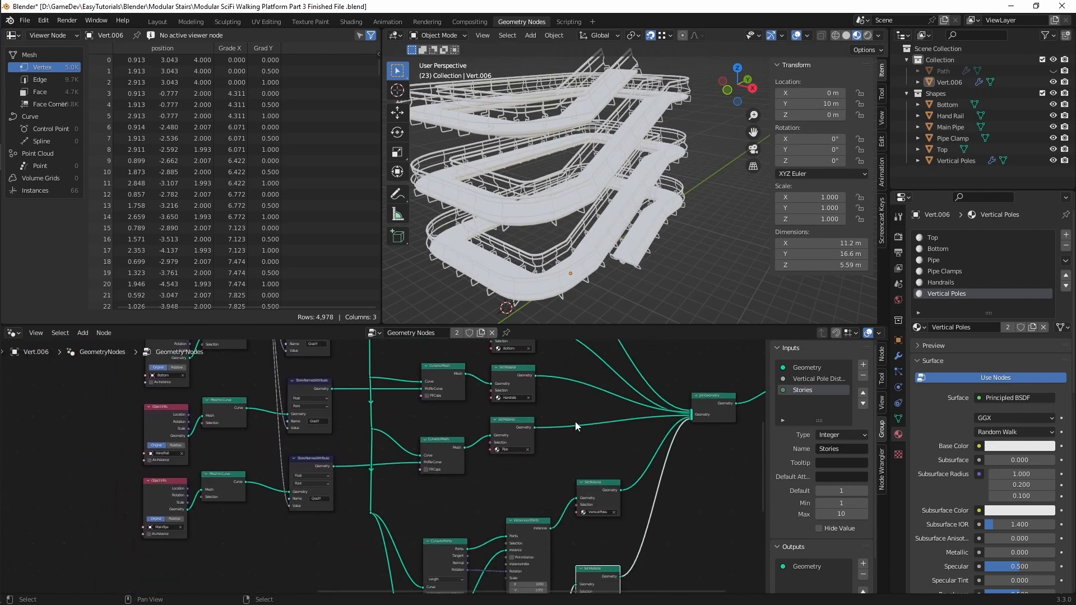
middle_click_drag(575, 421, 569, 375)
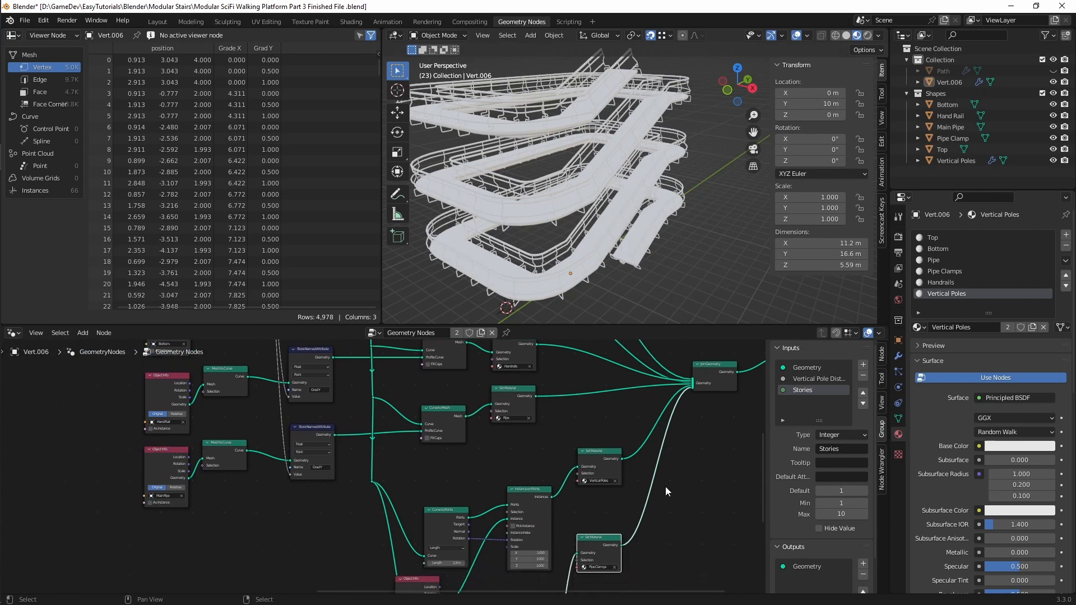
scroll(664, 486, "up", 3)
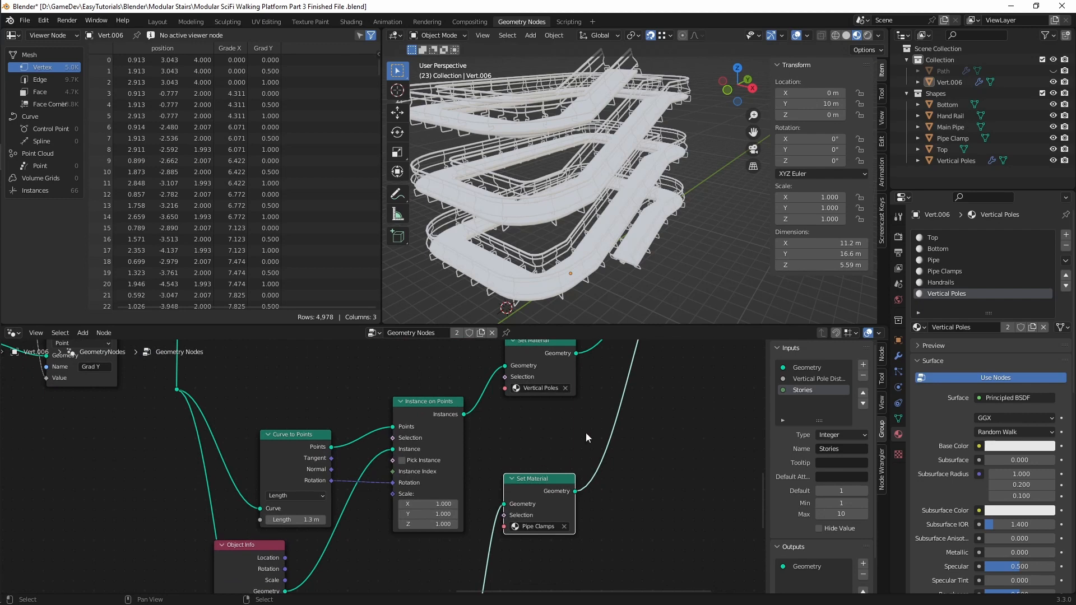
middle_click_drag(586, 432, 618, 503)
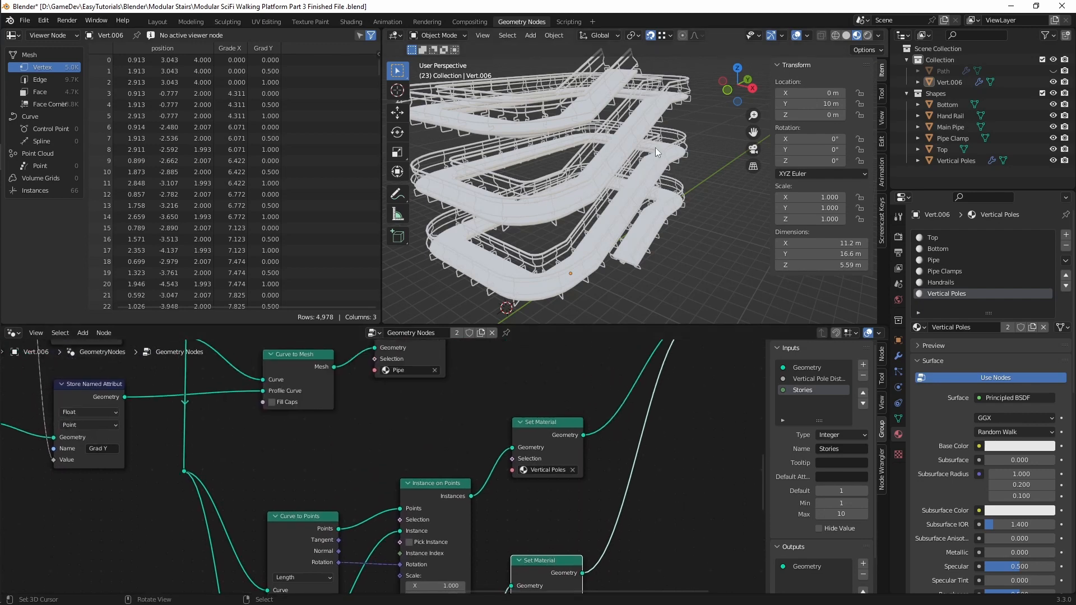
Switch to the Shading workspace and add an Attribute node reading Grad X to the Top material
left_click(344, 21)
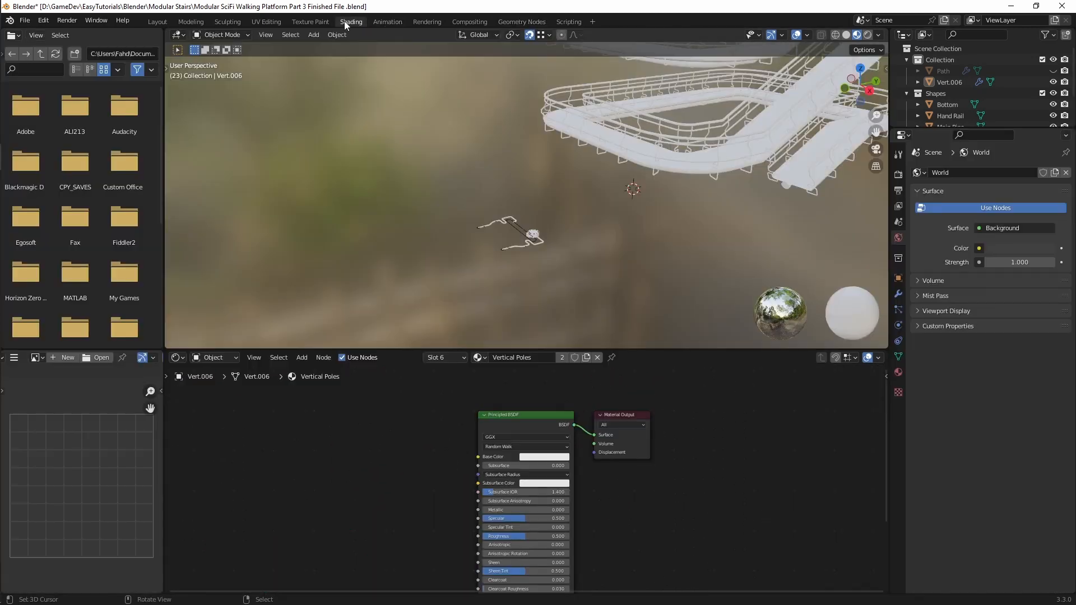
key("shift+a")
left_click(385, 434)
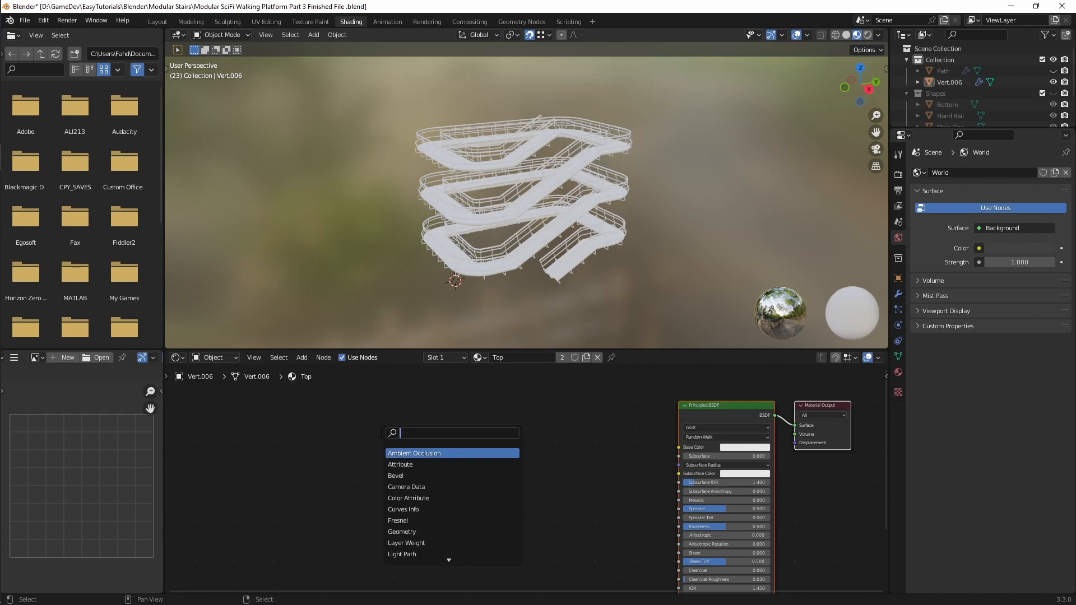
type("att")
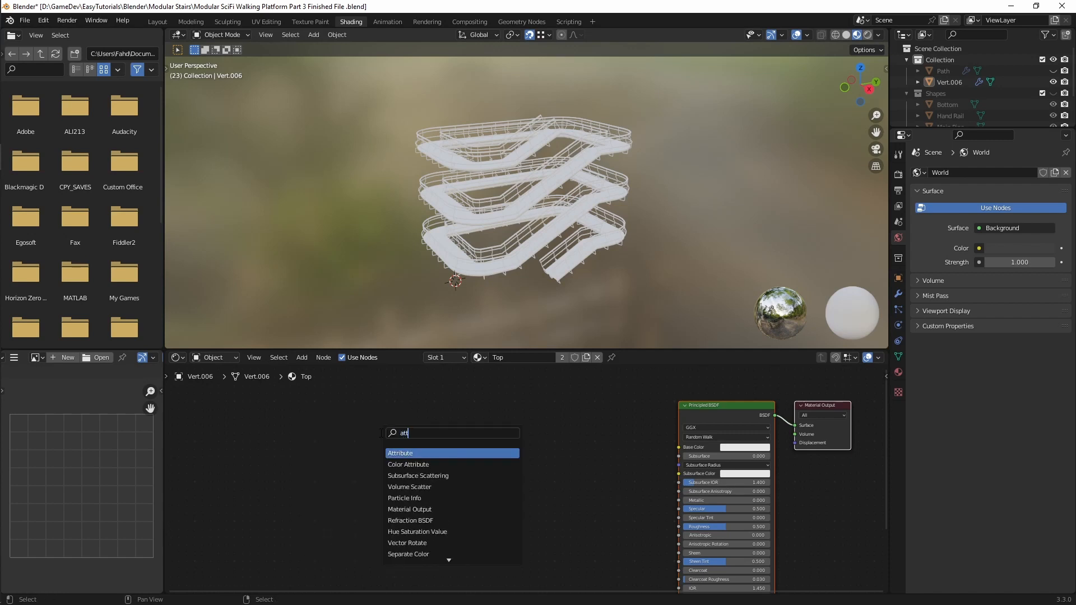
key("Return")
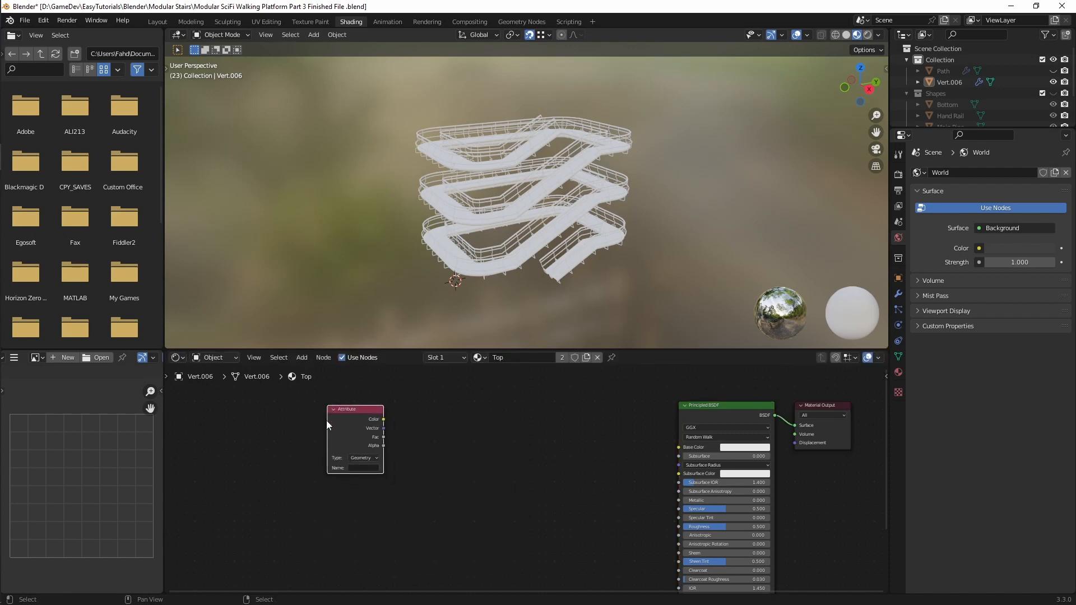
left_click(361, 470)
type("Grad_X")
key("Return")
Duplicate the Attribute node below the original and set the copy's attribute name to Grad Y
key("shift+d")
left_click(363, 547)
left_click(372, 545)
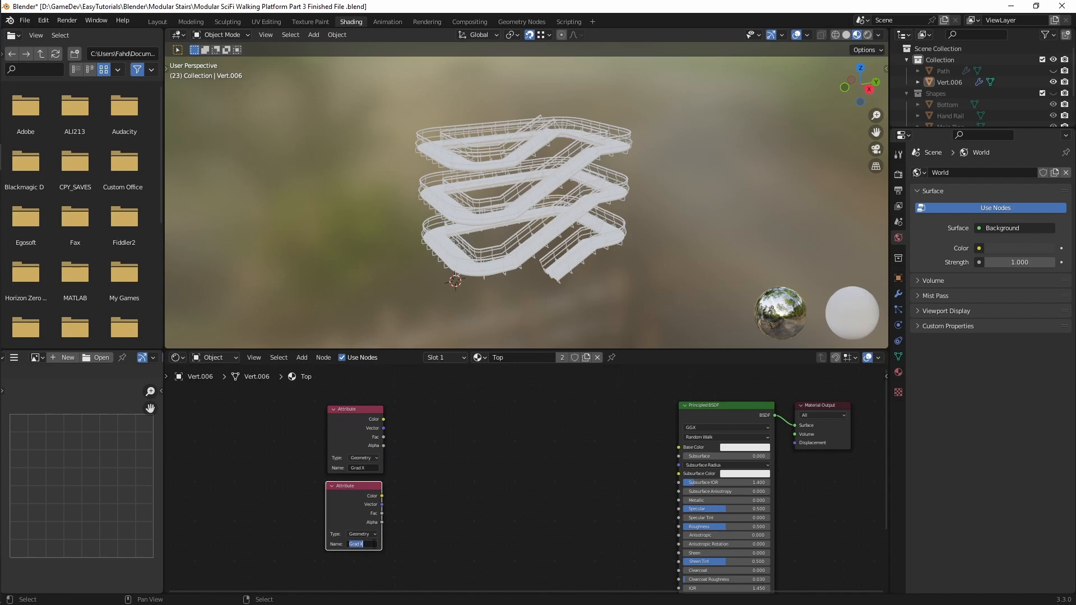
left_click(374, 544)
key("BackSpace")
type("Y")
Add a Combine XYZ node and connect the Grad X vector to X and the Grad Y vector to Y
key("shift+a")
left_click(449, 448)
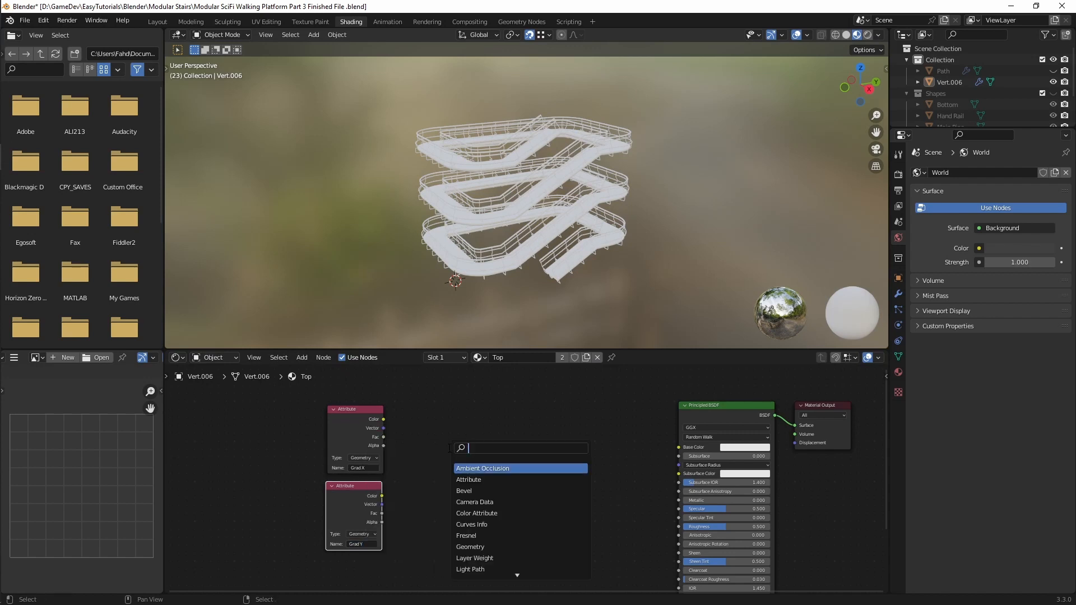
type("combine")
key("Return")
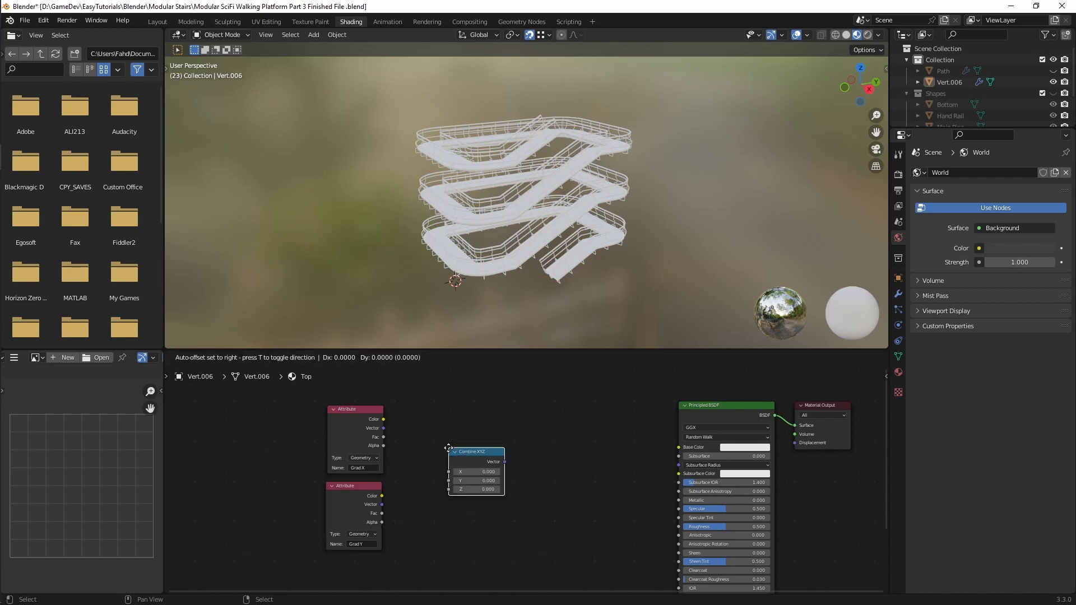
left_click(426, 450)
left_click_drag(383, 428, 424, 473)
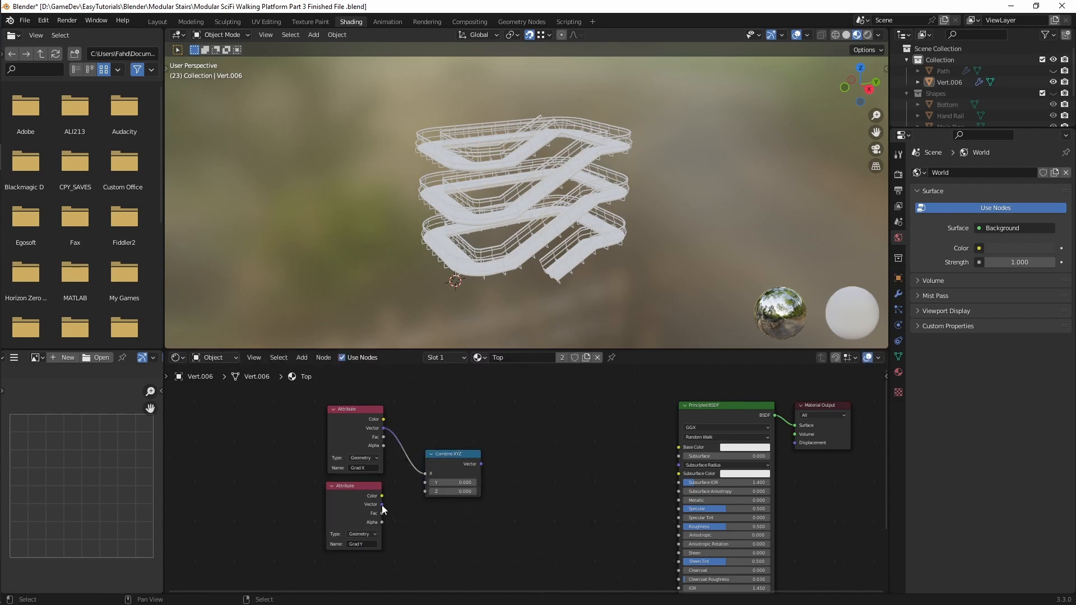
left_click_drag(381, 505, 428, 483)
Move the Principled BSDF and Material Output nodes farther from Combine XYZ to make room for more nodes
middle_click_drag(522, 466, 374, 471)
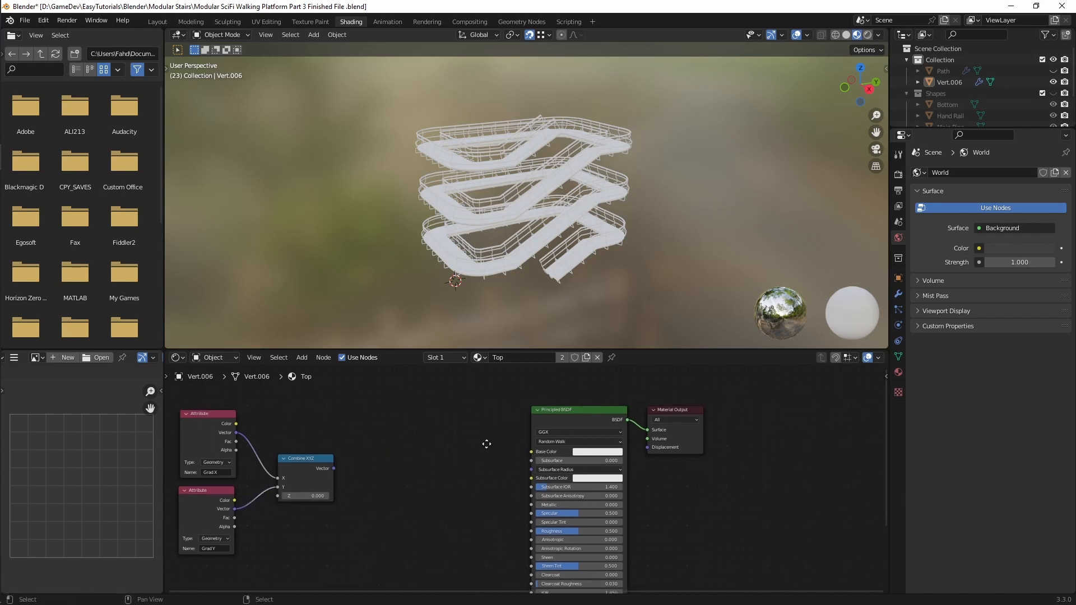
left_click_drag(489, 415, 747, 483)
key("g")
left_click(723, 480)
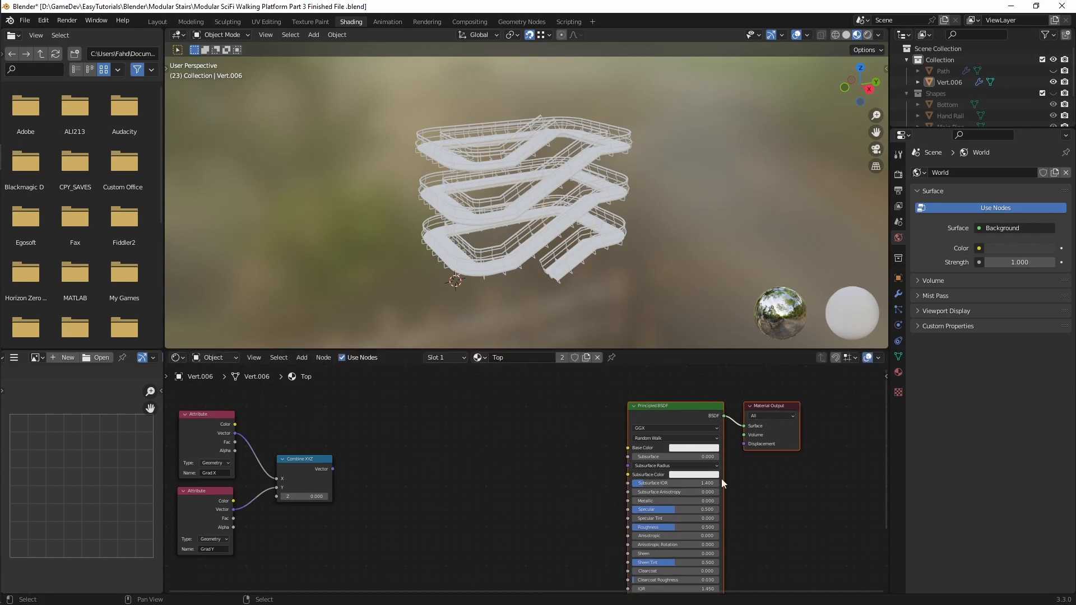
Add an Image Texture node before the Principled BSDF and connect its Color output to Base Color
key("shift+a")
left_click(476, 435)
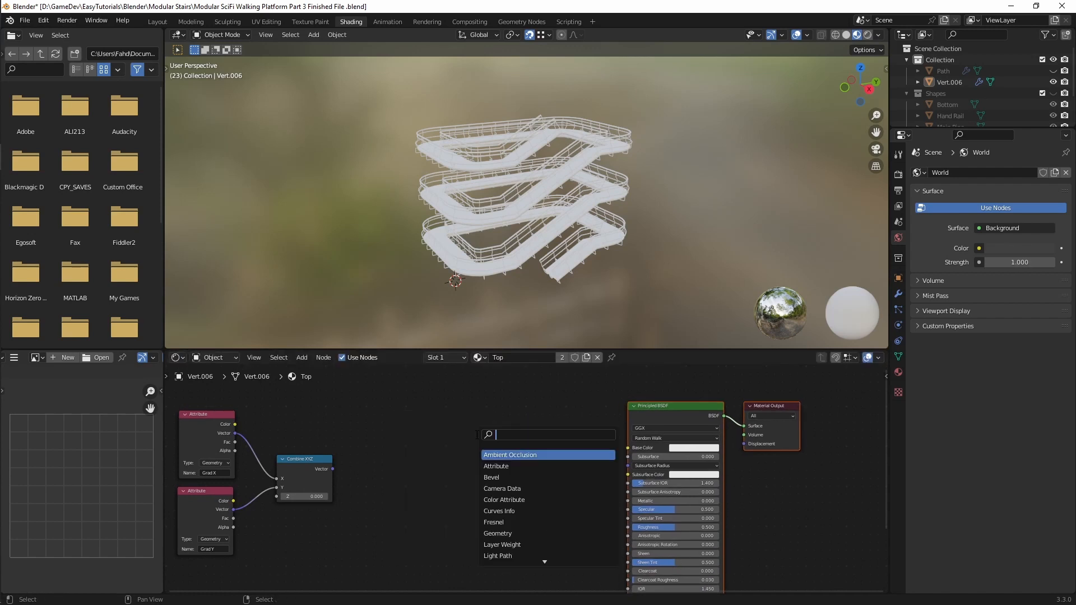
type("image")
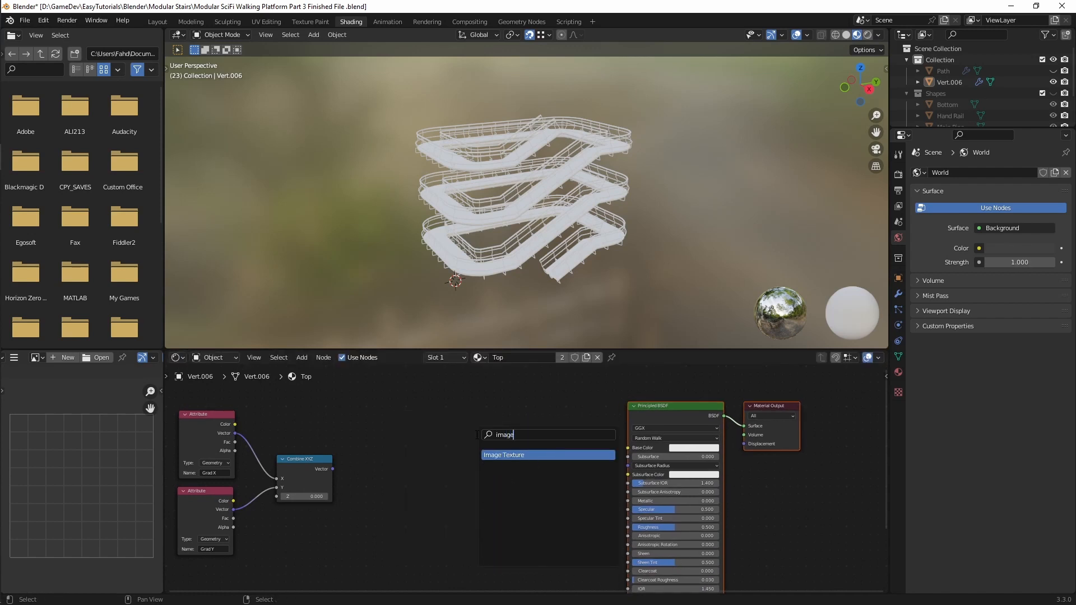
key("Return")
left_click(533, 435)
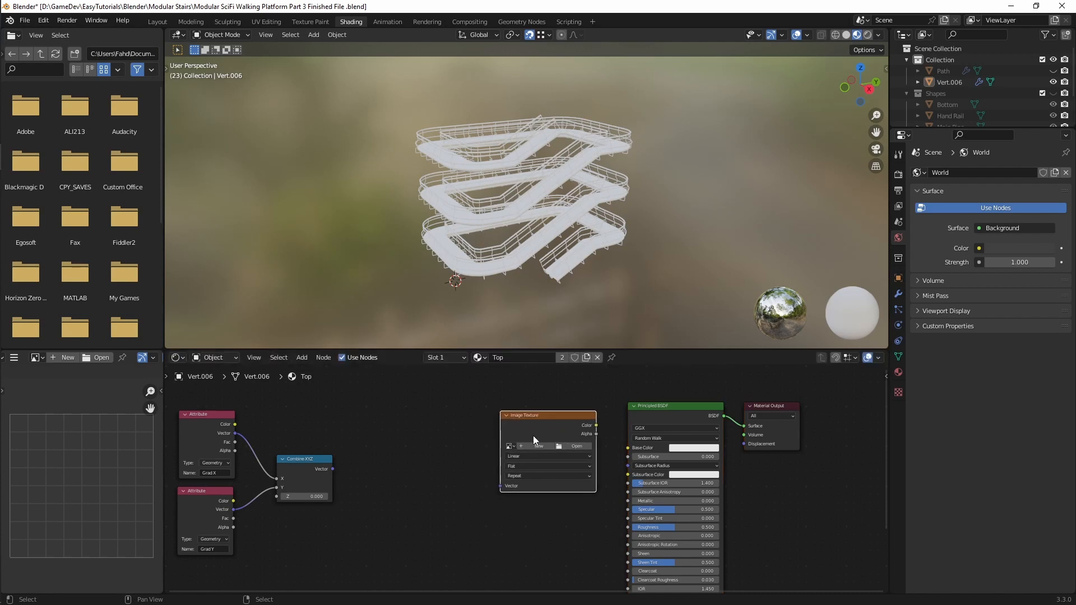
left_click_drag(596, 425, 628, 448)
Add the texture mapping setup to the Image Texture node and delete its Texture Coordinate node, keeping the Mapping node
middle_click_drag(507, 174, 556, 223)
scroll(556, 222, "up", 6)
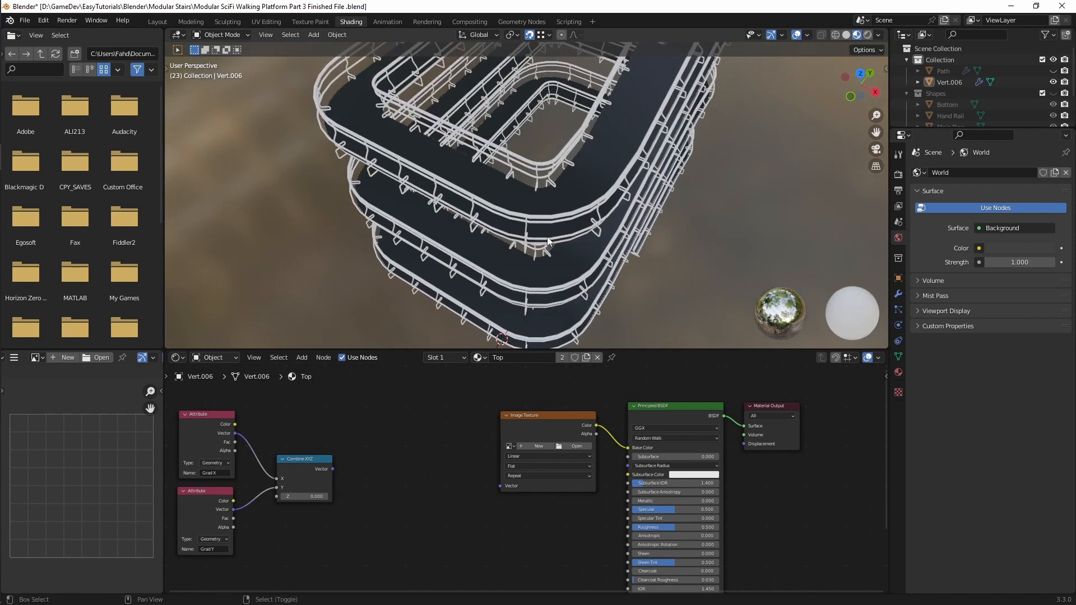
left_click(537, 415)
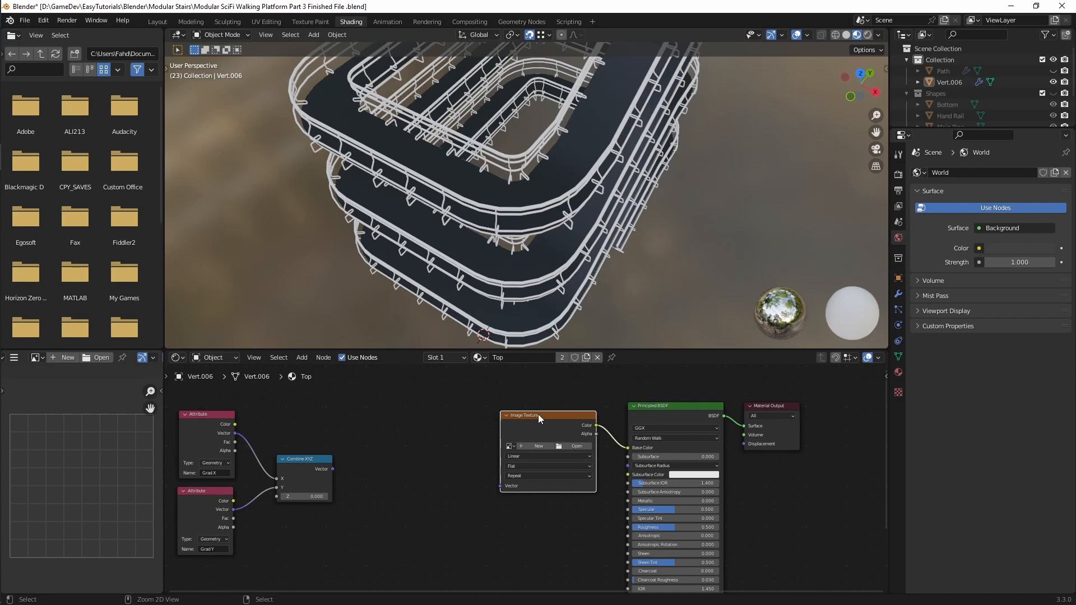
key("ctrl+t")
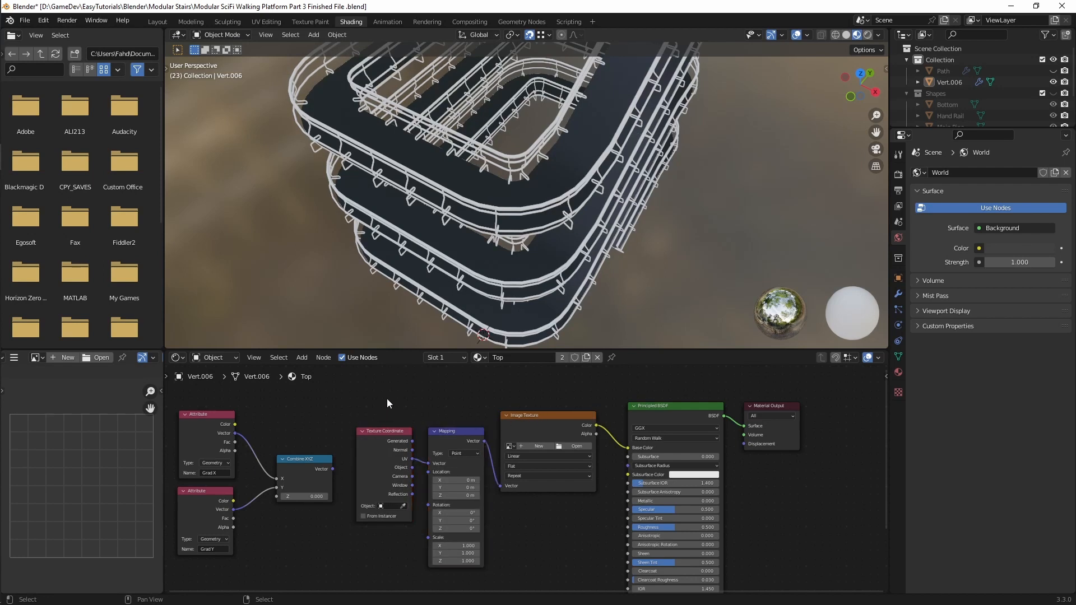
left_click(391, 461)
key("x")
Connect the Combine XYZ vector to the Mapping node's Vector input and move the Mapping node closer to Combine XYZ
scroll(391, 462, "up", 3)
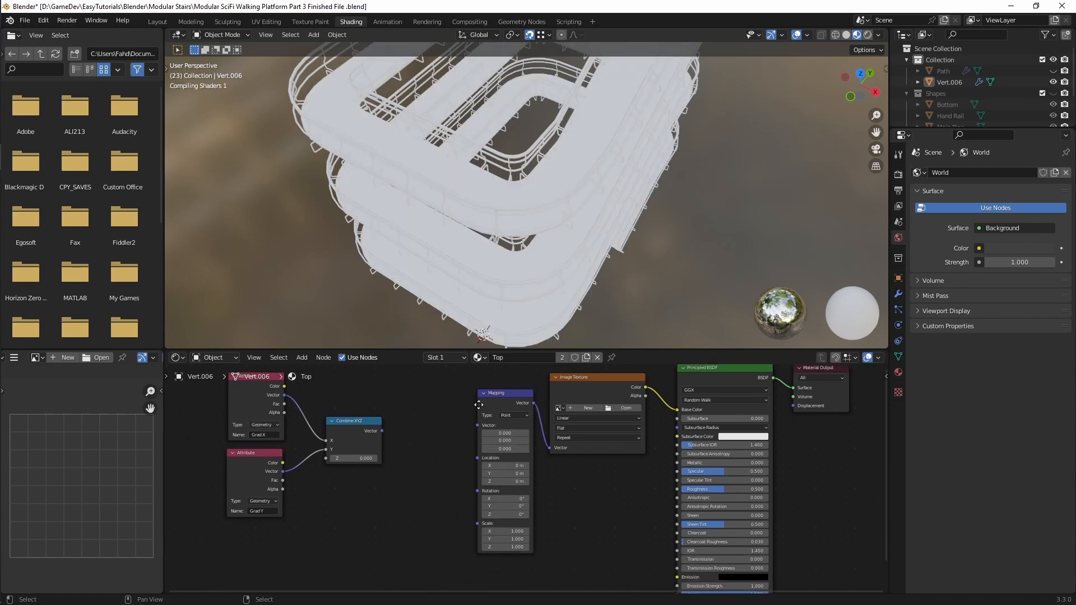
left_click_drag(396, 461, 536, 454)
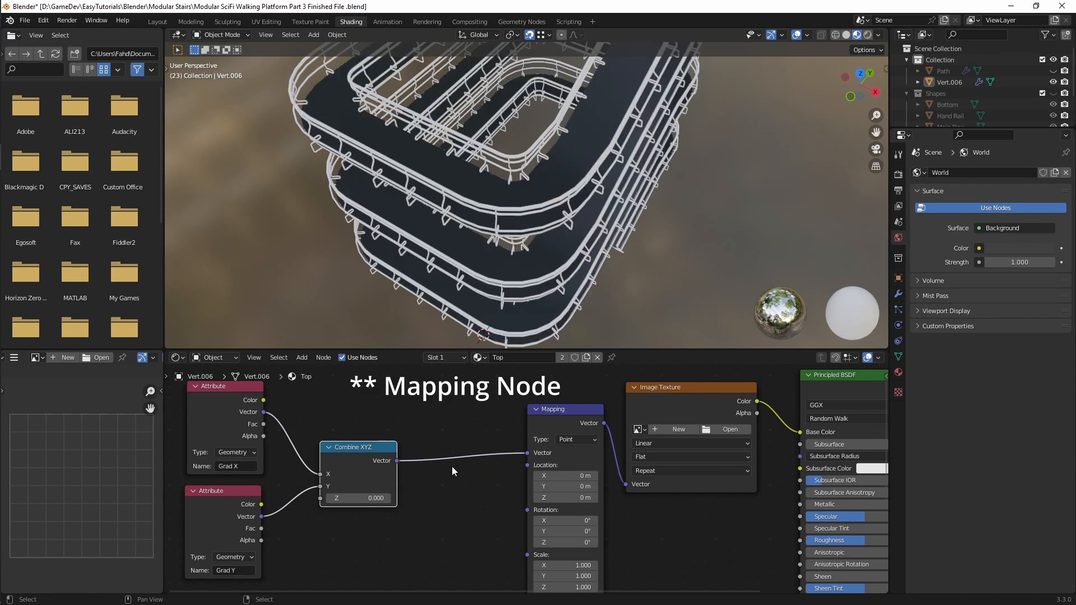
left_click_drag(563, 412, 523, 389)
Create a new 2048 px Color Grid image named UVMap in the Image Texture node
middle_click_drag(662, 429, 433, 456)
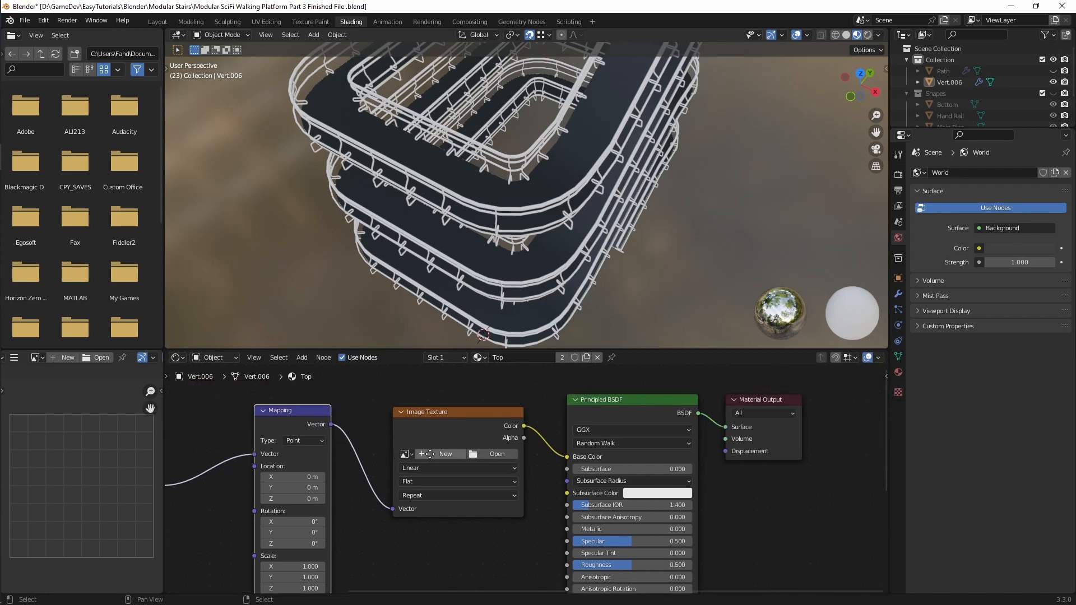
left_click(432, 452)
left_click(455, 472)
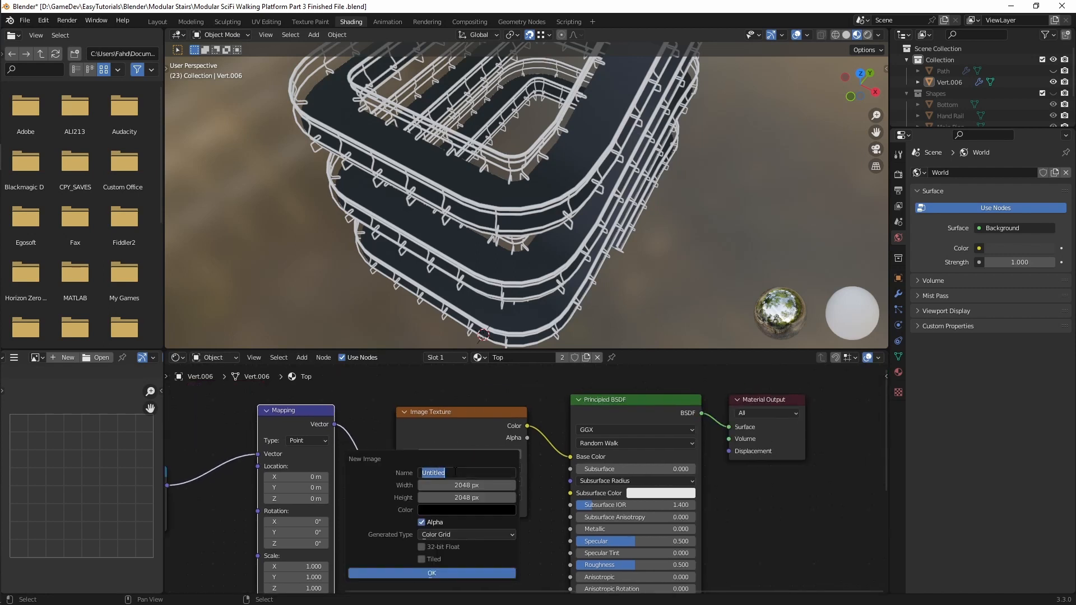
type("UVMap")
key("Tab")
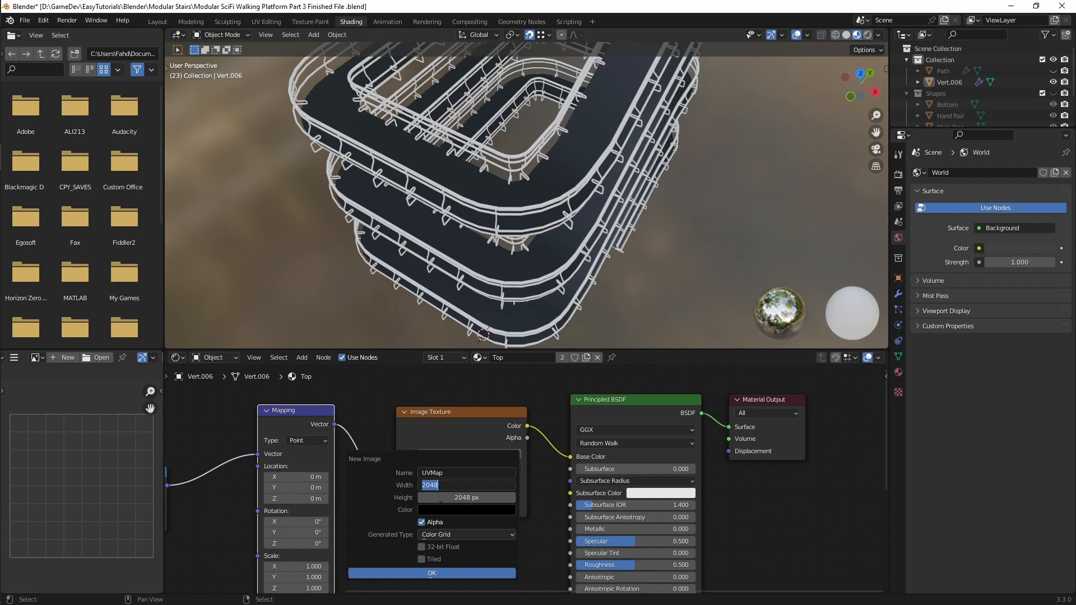
key("Return")
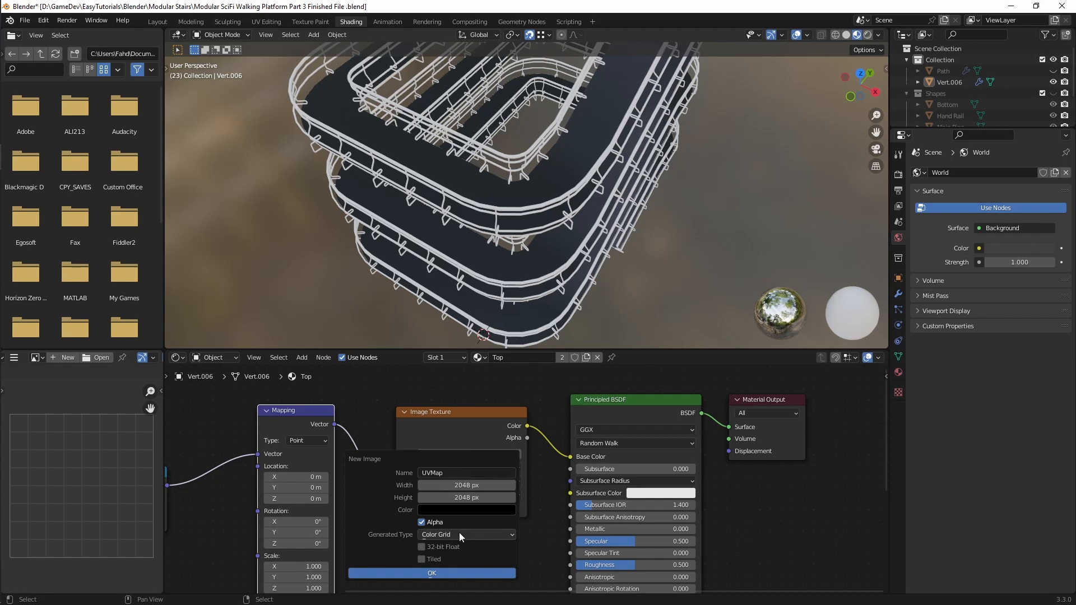
left_click(458, 533)
left_click(441, 573)
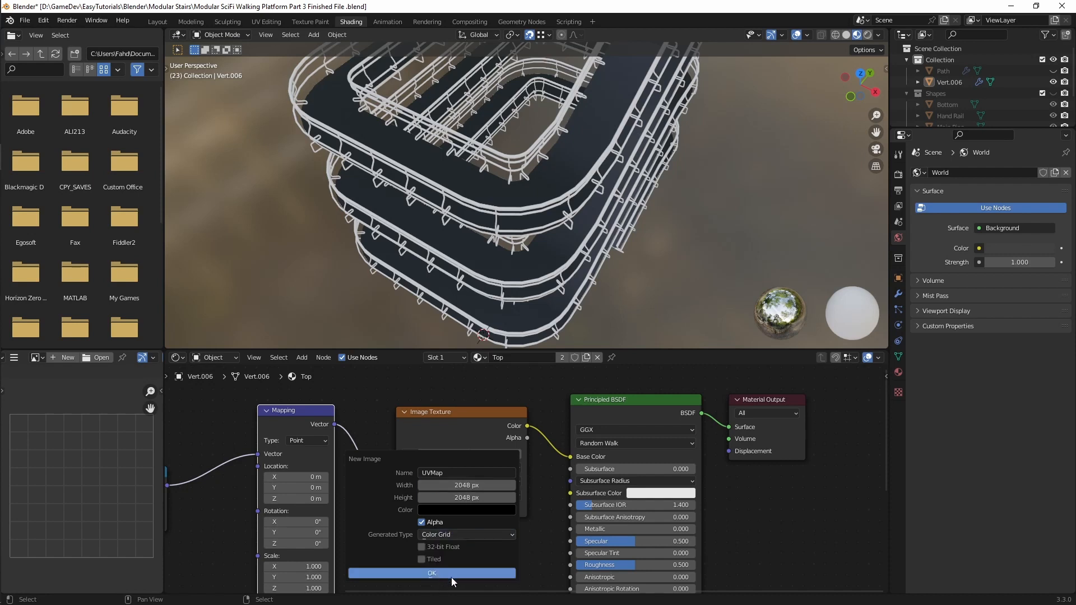
left_click(451, 573)
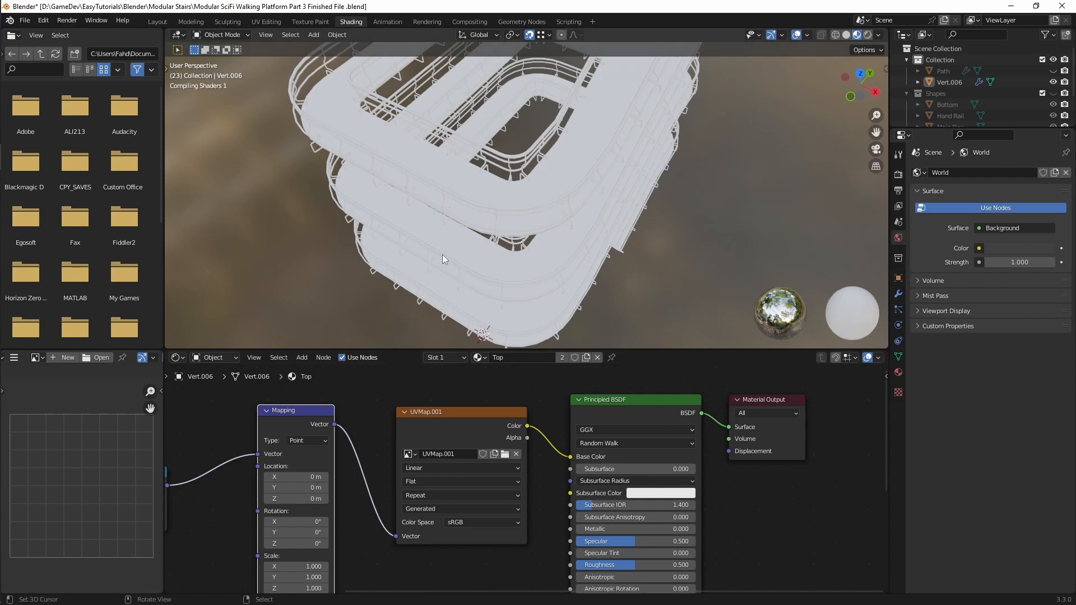
Try a scale of 0.1 on X, Y and Z in the Mapping node for the platform's top surface
middle_click_drag(348, 270, 470, 274)
scroll(437, 254, "up", 3)
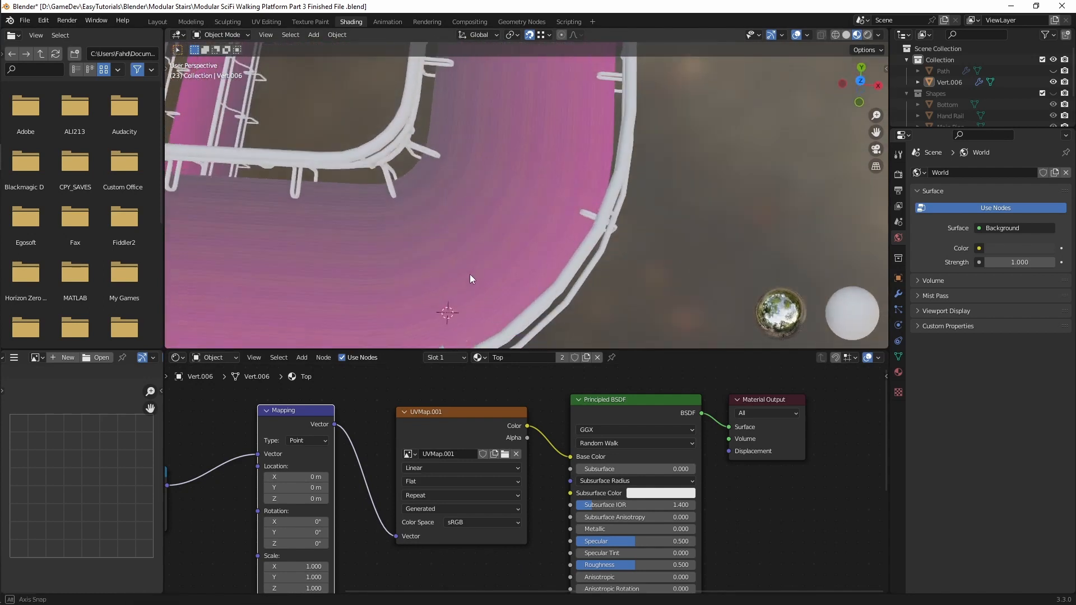
scroll(437, 240, "up", 3)
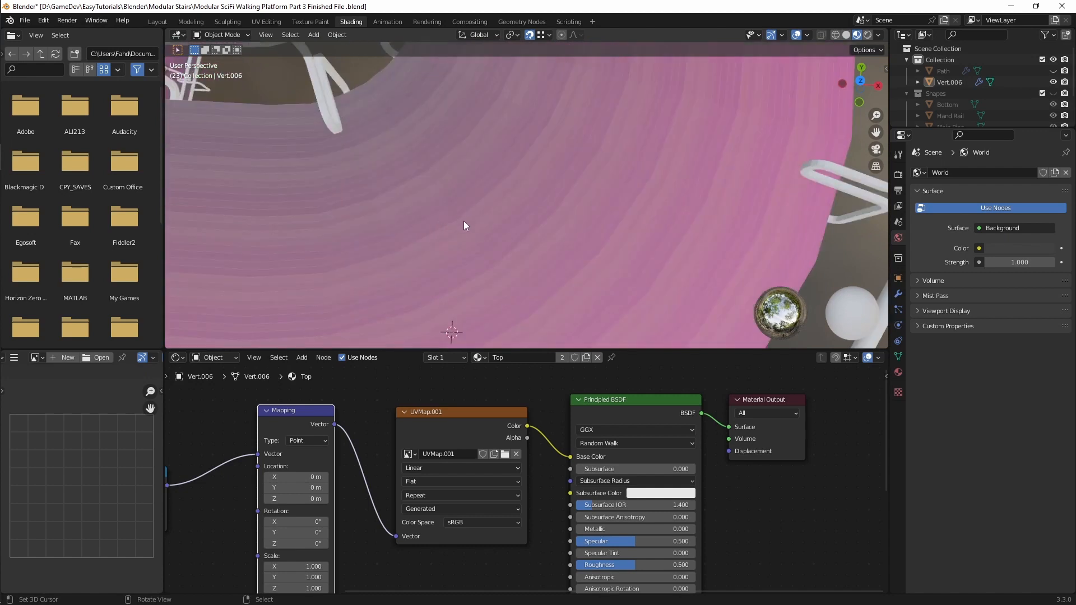
middle_click_drag(370, 506, 417, 467)
left_click(350, 526)
type(".1")
key("Tab")
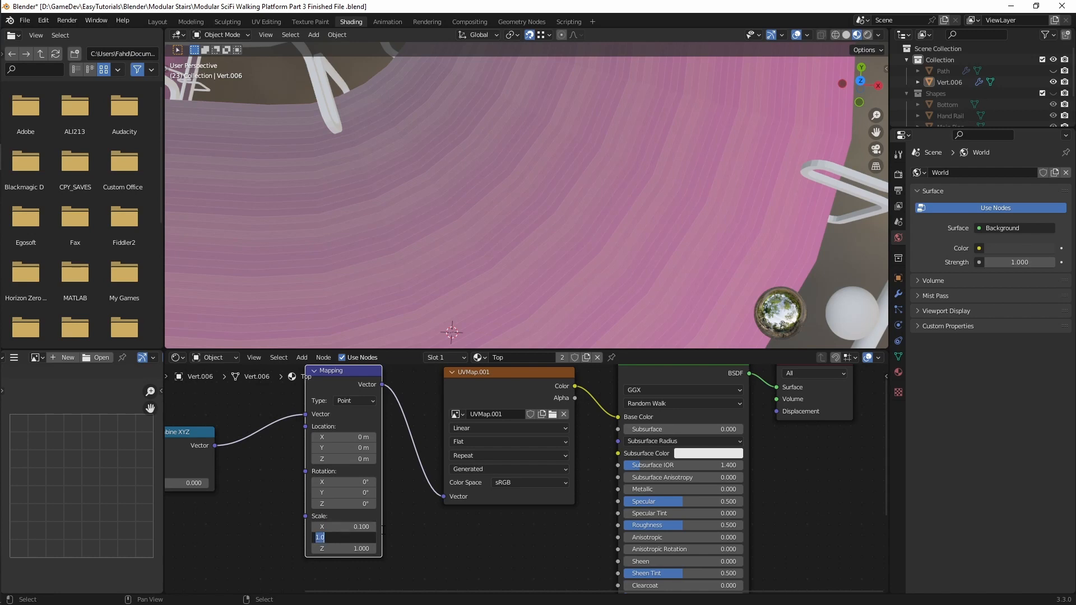
type(".1")
key("Tab")
type(".1")
key("Tab")
key("Return")
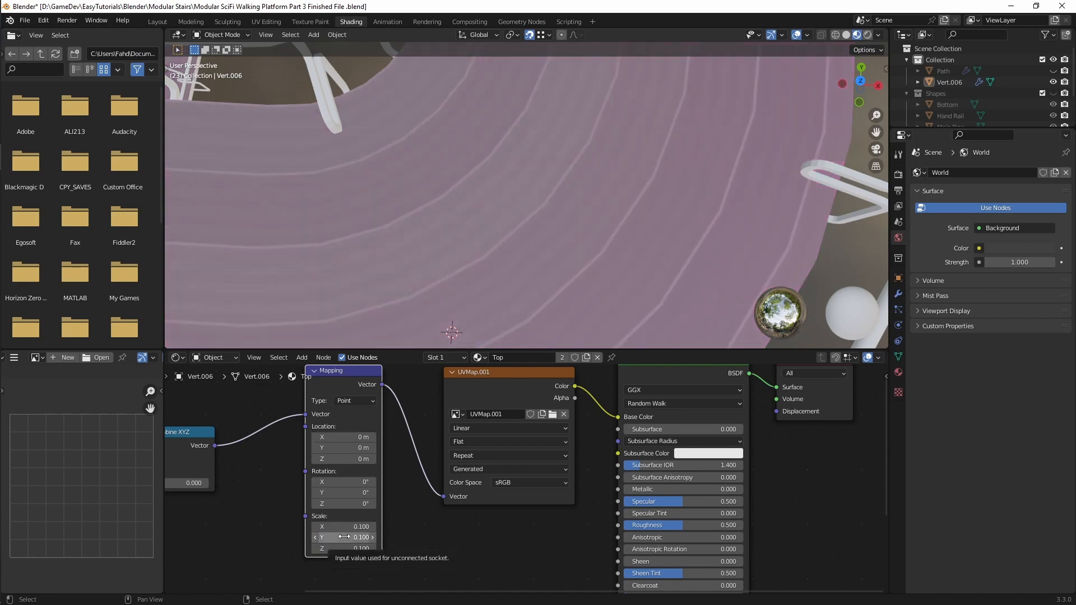
Undo the 0.1 scale entries and adjust the Mapping node's scale to about X -0.09, Y 2.8 and Z 0.9
key("ctrl+z")
key("ctrl+z")
key("ctrl+z")
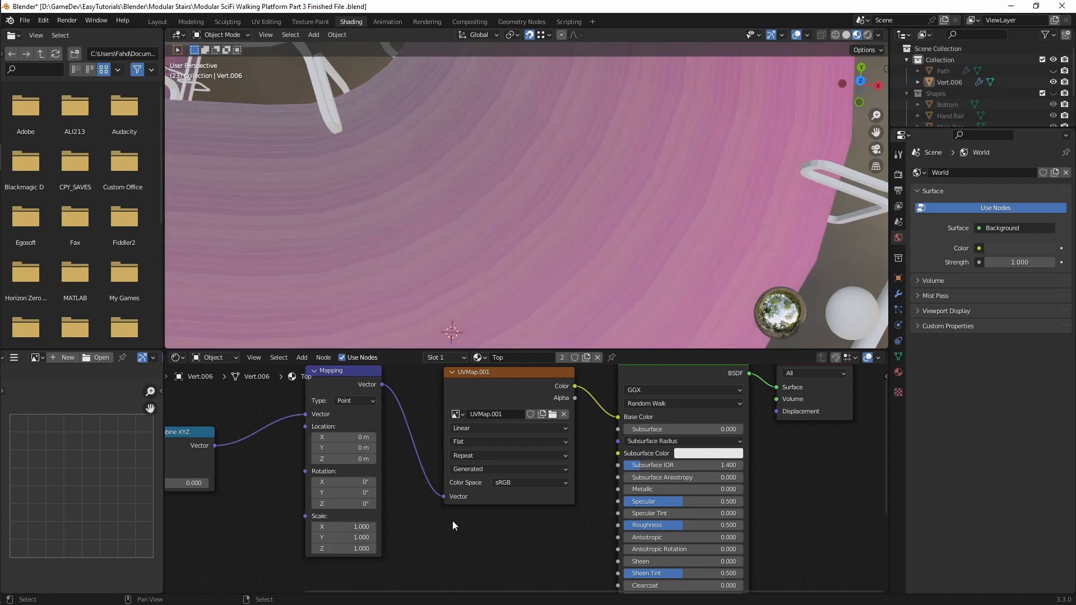
mouse_move(359, 526)
left_mouse_down()
mouse_move(309, 527)
mouse_move(364, 537)
left_mouse_up()
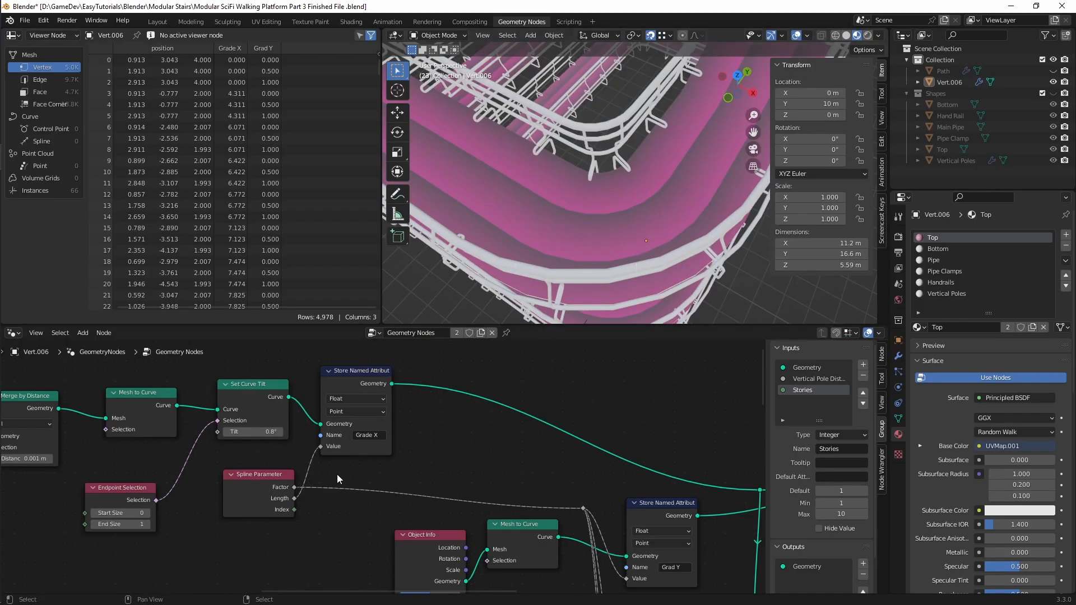
In the geometry node tree, rename the Store Named Attribute node's Grade X attribute to Grad X to match the shader
left_click(370, 436)
left_click(374, 436)
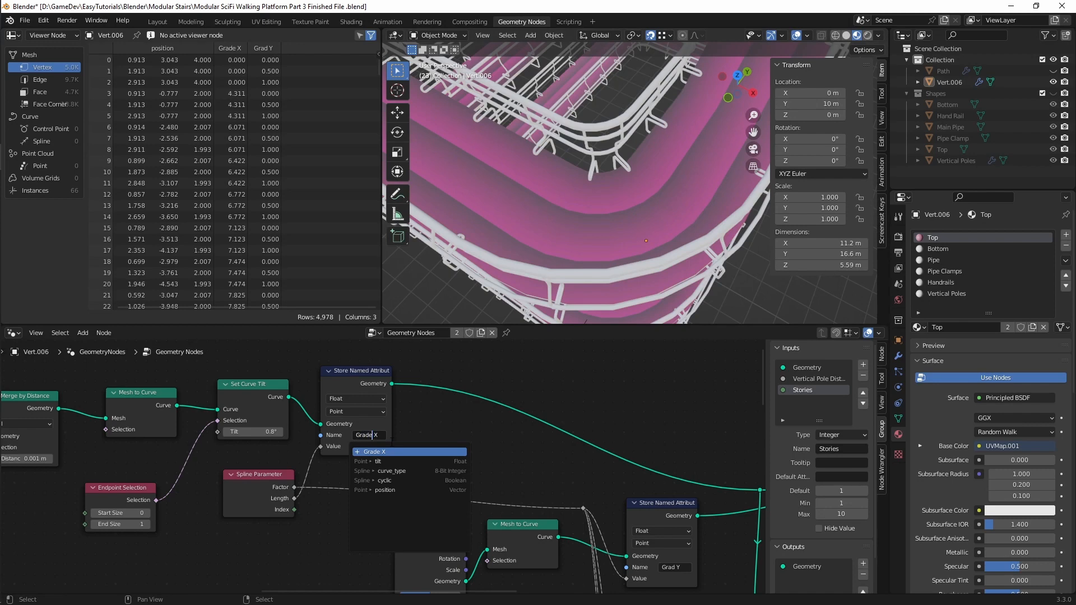
key("BackSpace")
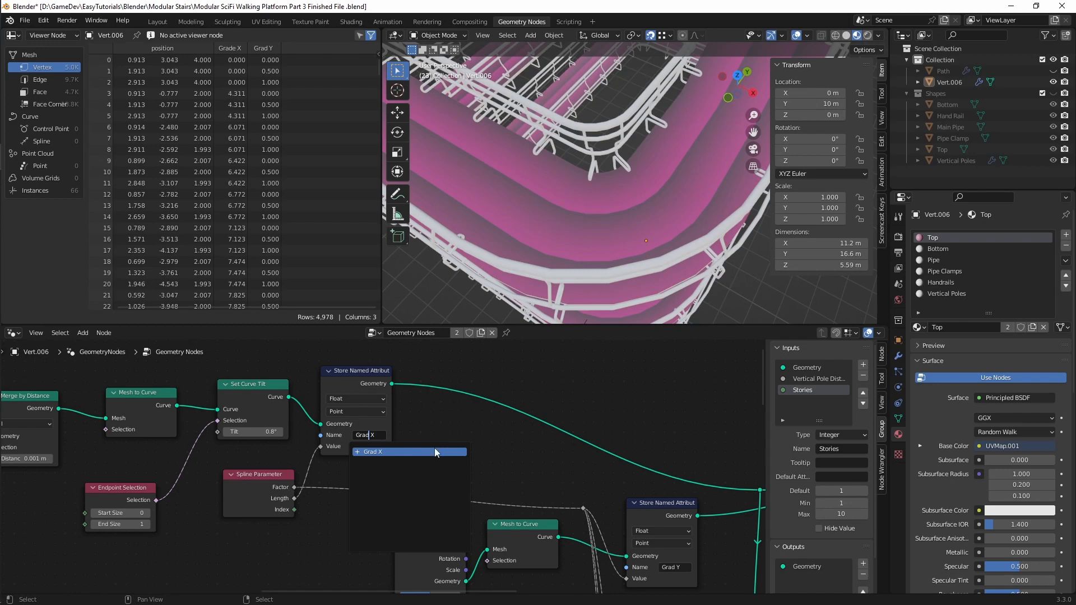
left_click(436, 450)
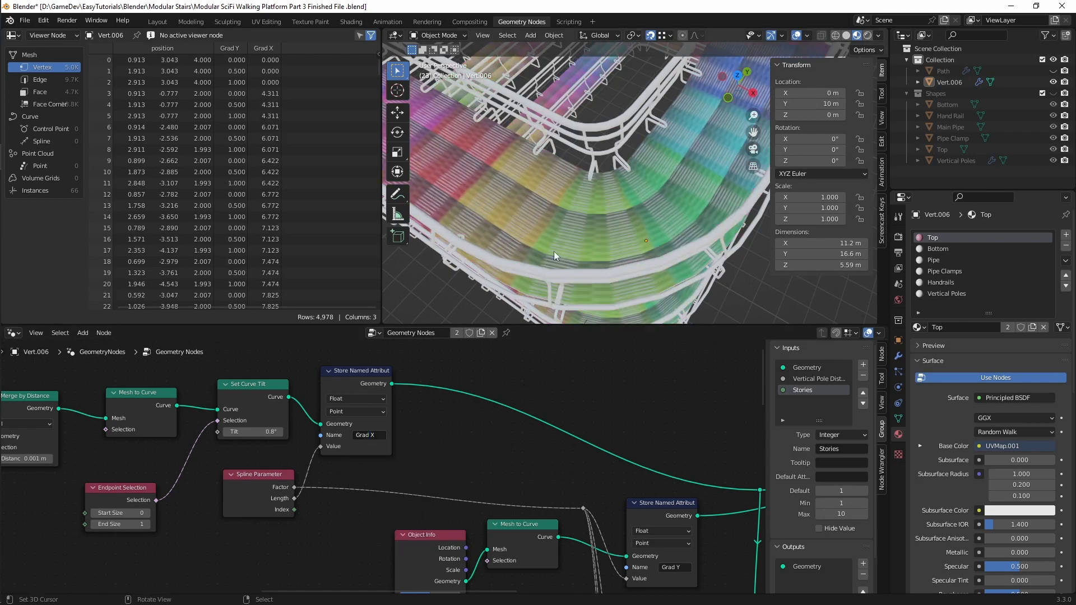
scroll(595, 237, "up", 8)
scroll(603, 238, "up", 3)
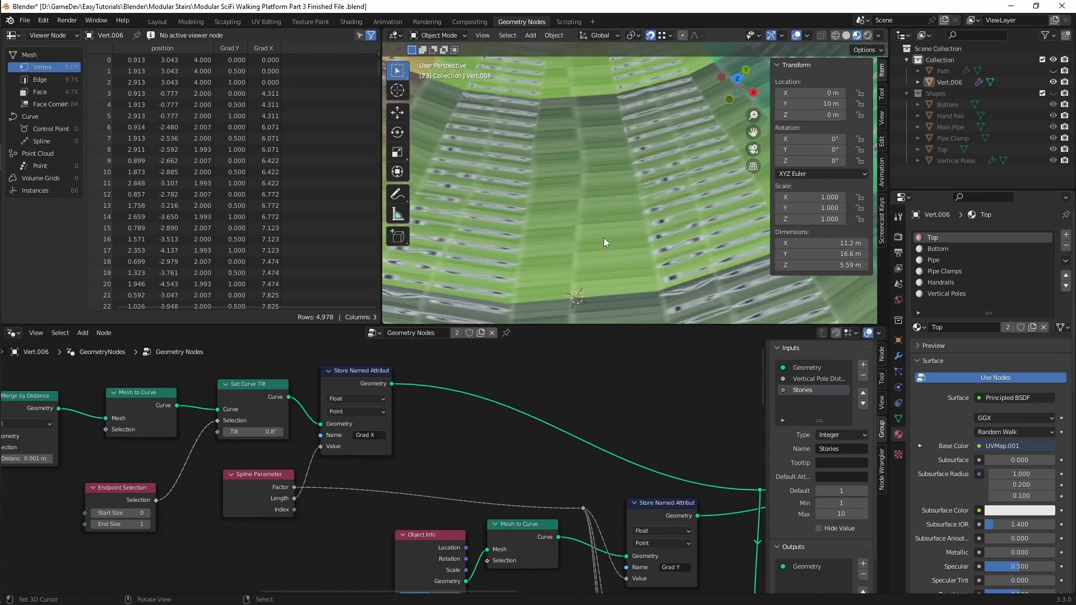
middle_click_drag(603, 238, 604, 246)
scroll(604, 247, "down", 4)
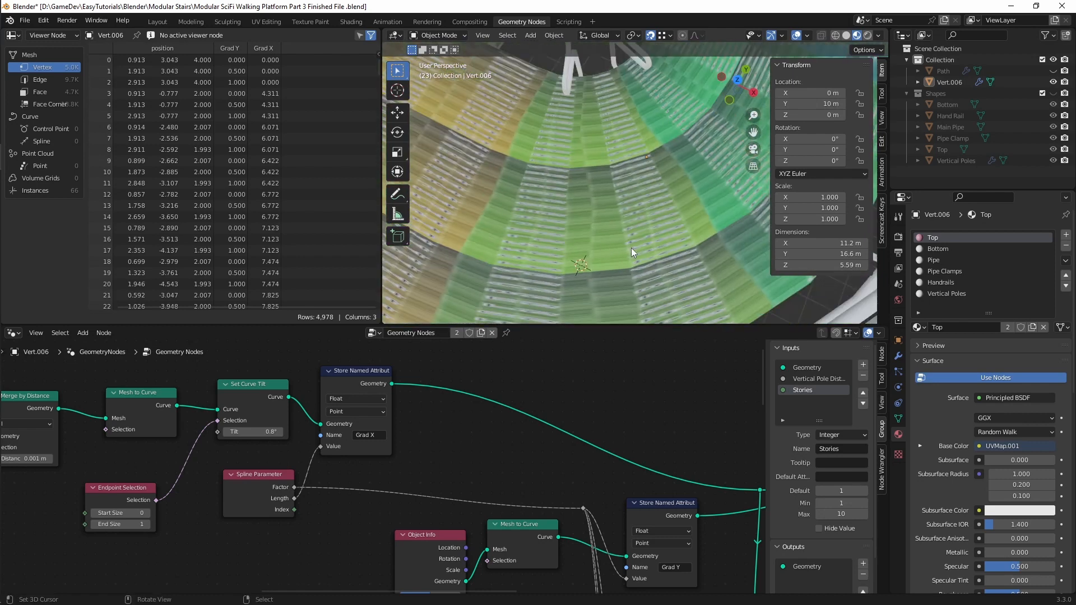
Return to the Shading workspace and set the Mapping node's X scale to 0.05
left_click(349, 20)
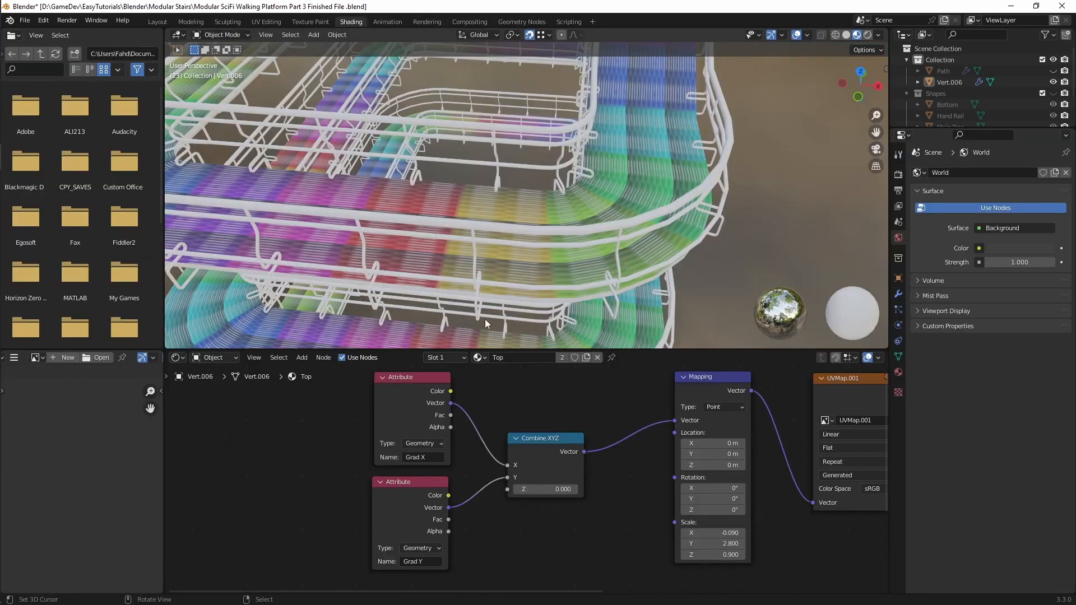
middle_click_drag(644, 238, 559, 254)
scroll(560, 253, "up", 6)
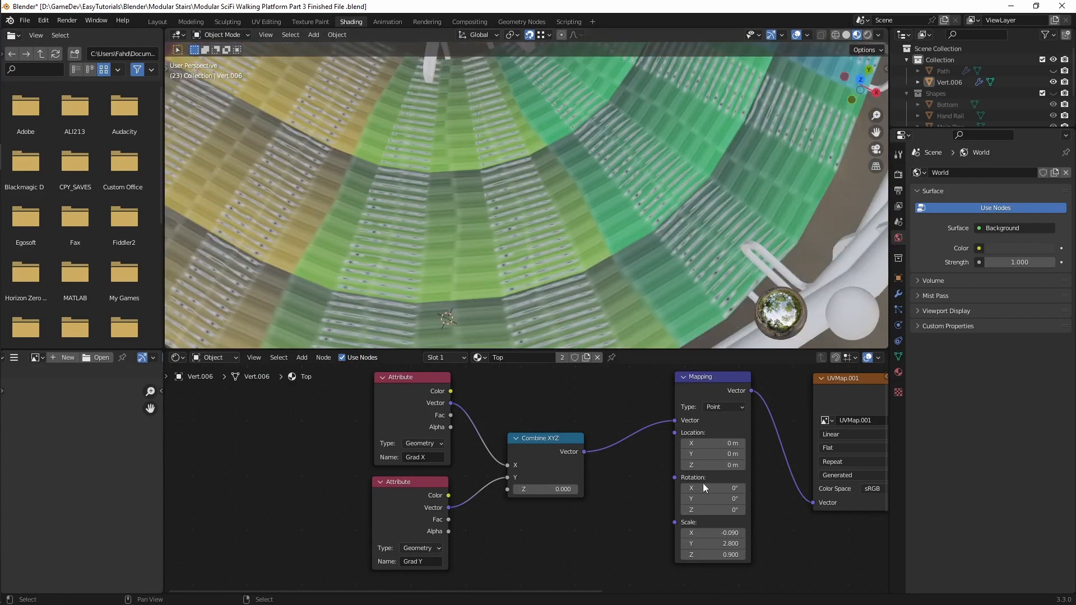
left_click(745, 533)
type(".05")
key("Return")
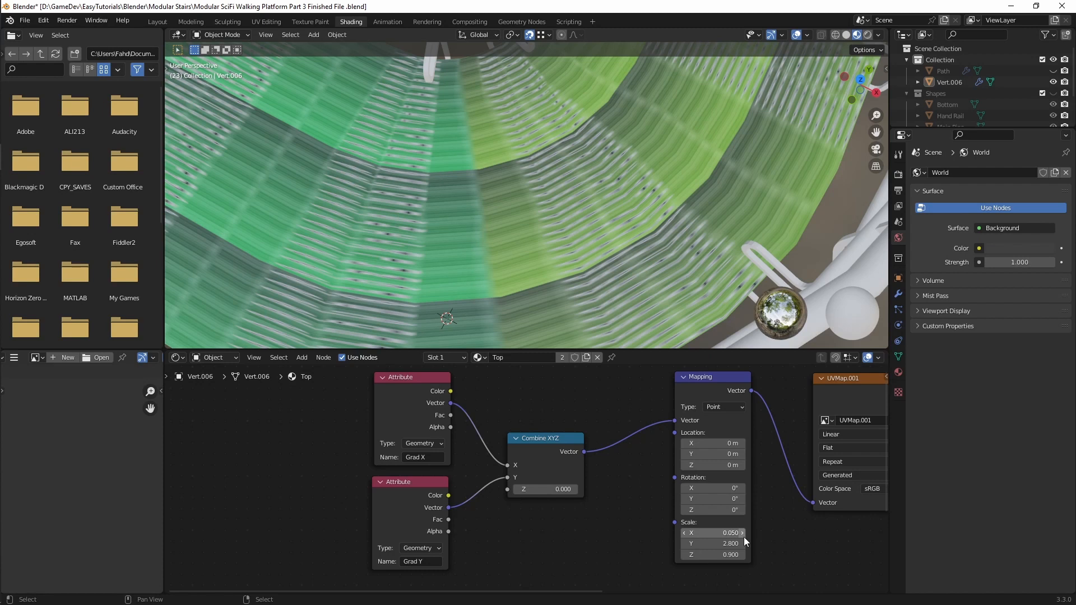
Reduce the Mapping node's Y scale to 0.1 so the grid texture is less compressed across the walkway
left_click_drag(723, 544, 591, 543)
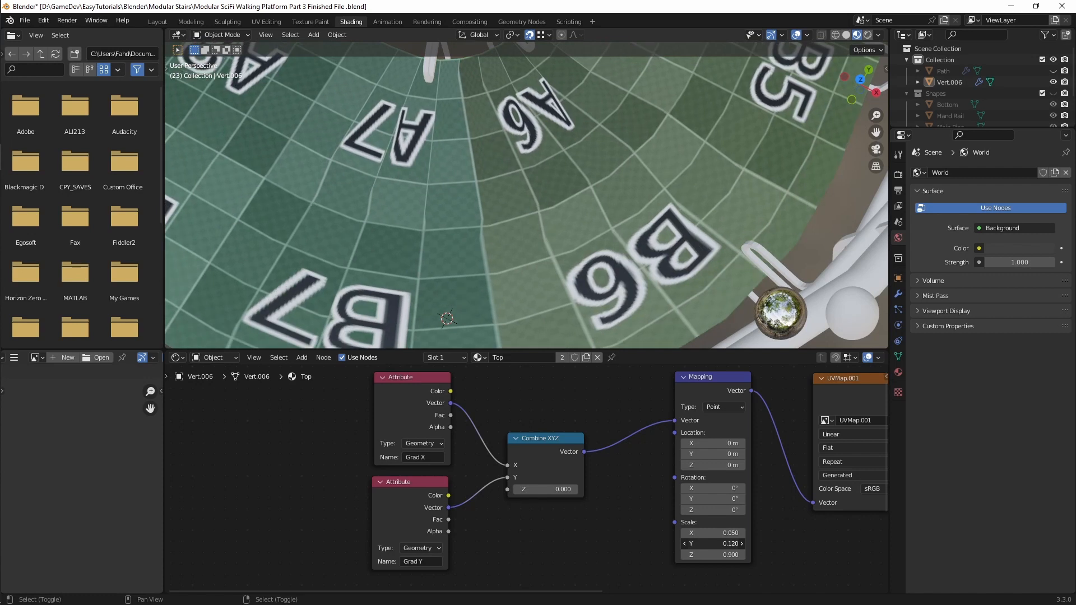
scroll(527, 233, "down", 6)
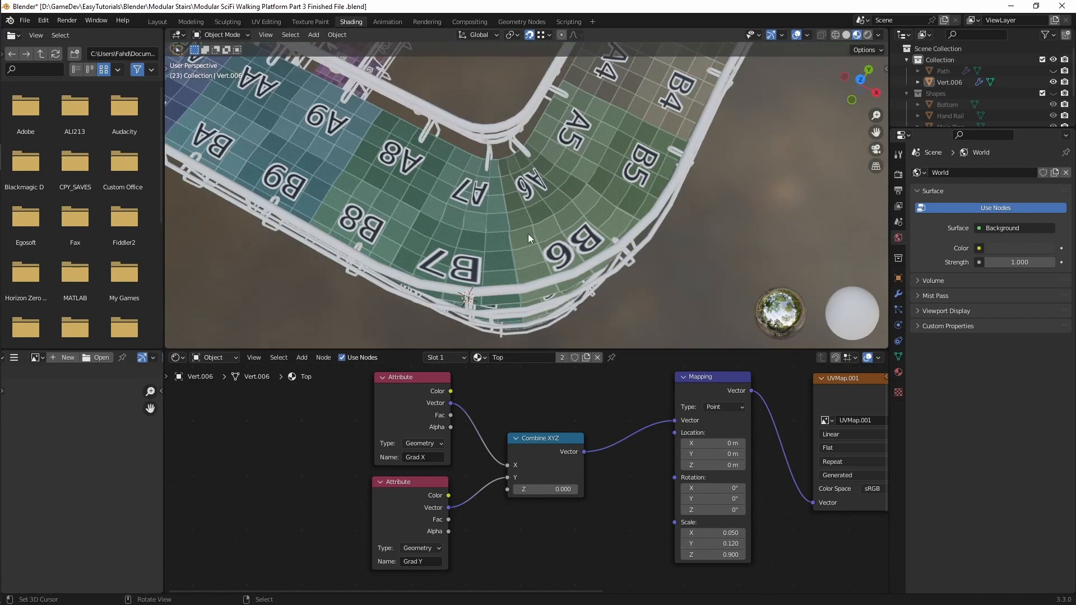
left_click(724, 542)
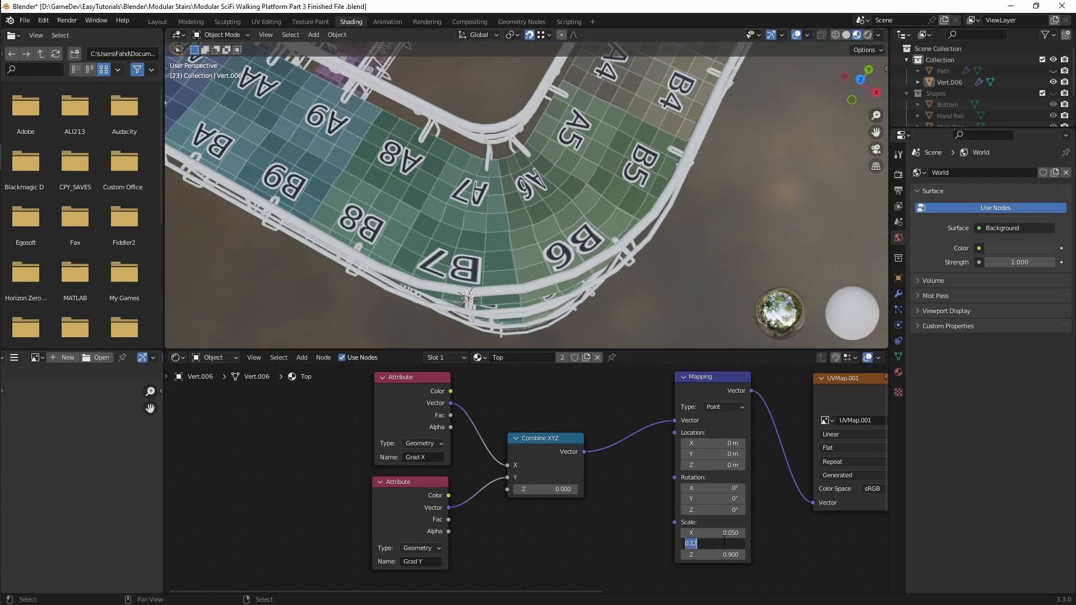
type("0.1")
key("Return")
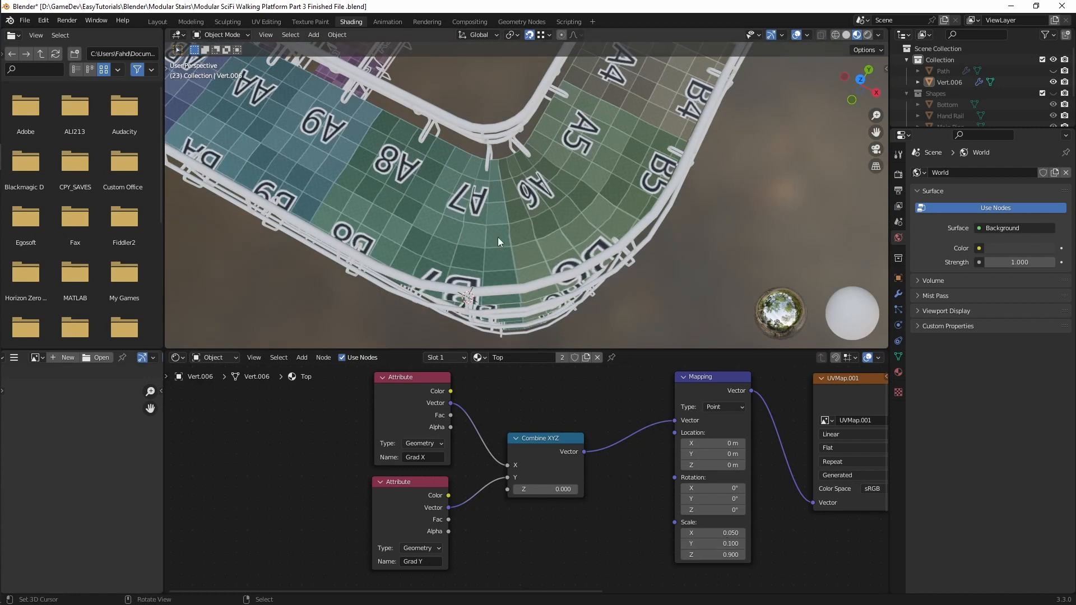
Examine how the color grid follows the platform's straight sections and curved corners on each storey
middle_click_drag(497, 237, 374, 163)
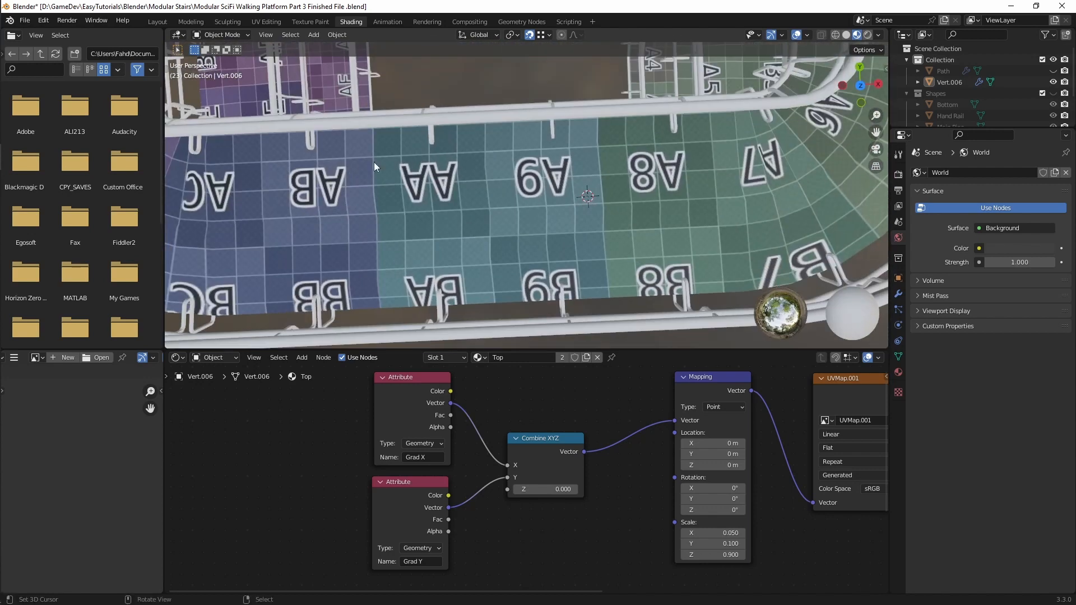
middle_click_drag(752, 192, 496, 207)
scroll(398, 184, "up", 4)
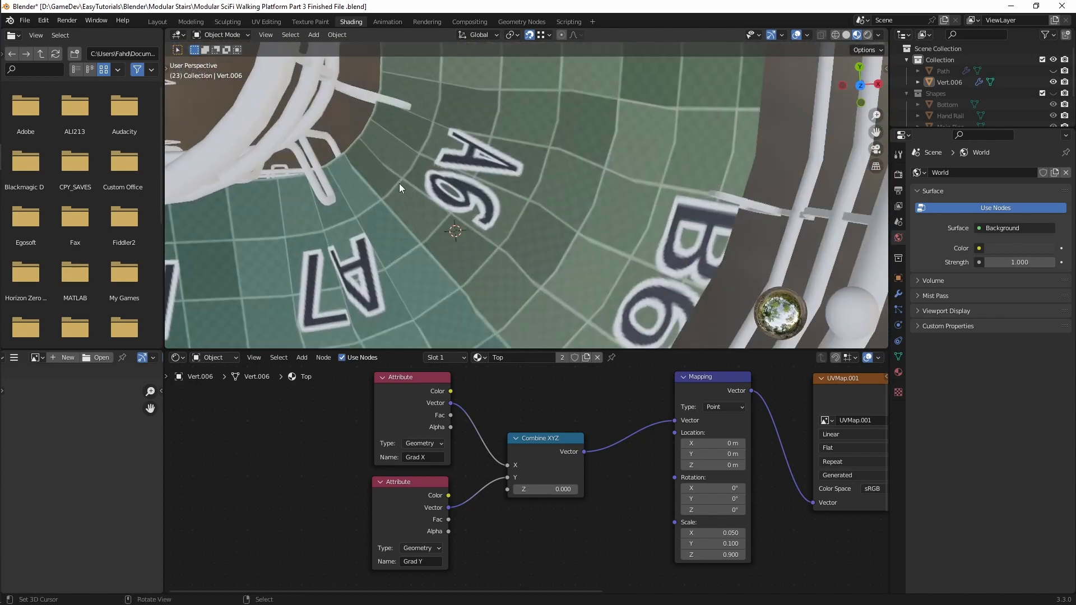
middle_click_drag(399, 183, 476, 217)
scroll(473, 200, "down", 5)
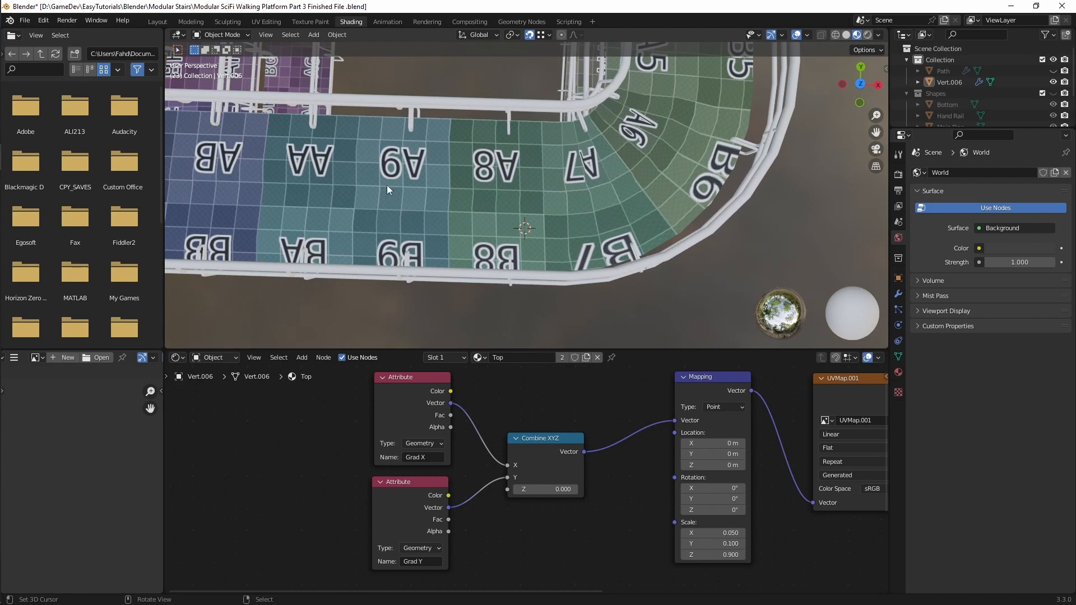
middle_click_drag(601, 203, 359, 193)
middle_click_drag(428, 189, 479, 201)
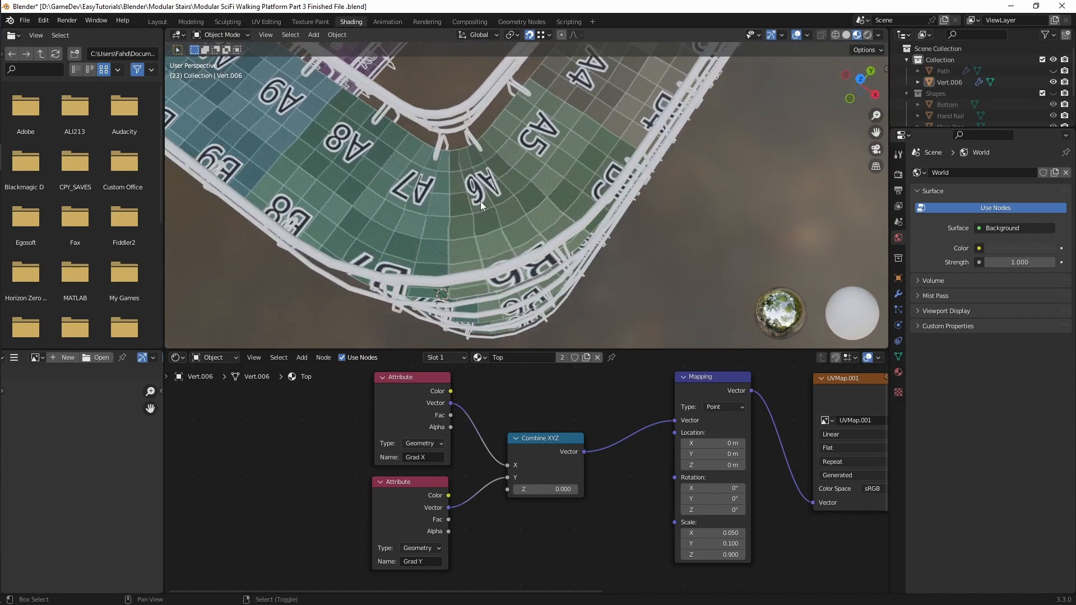
scroll(463, 248, "down", 5)
middle_click_drag(462, 251, 395, 218)
scroll(480, 269, "down", 2)
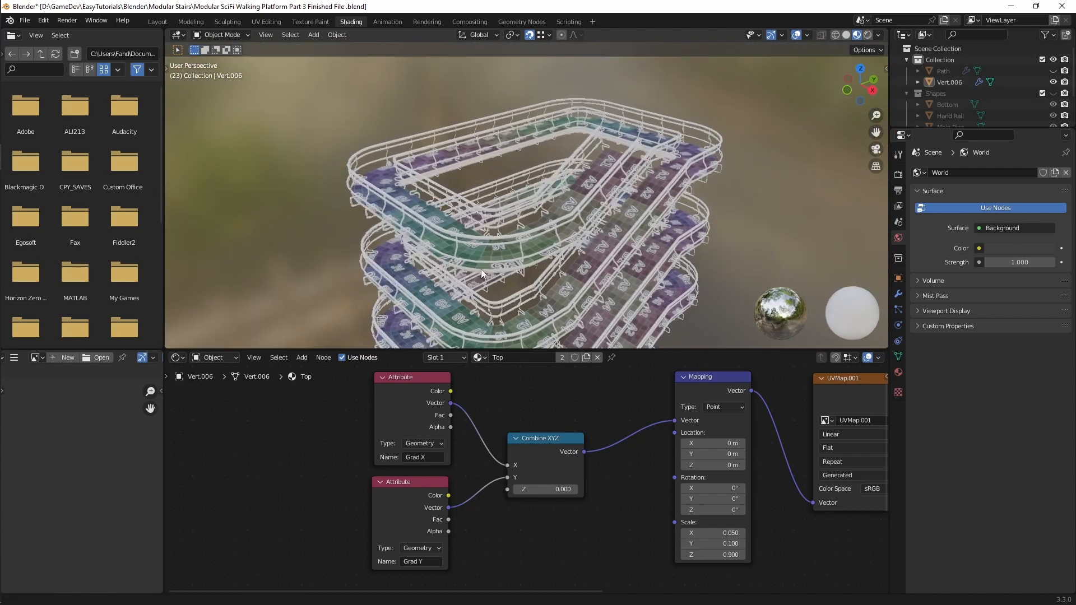
middle_click_drag(481, 269, 518, 213, "shift")
scroll(518, 213, "up", 5)
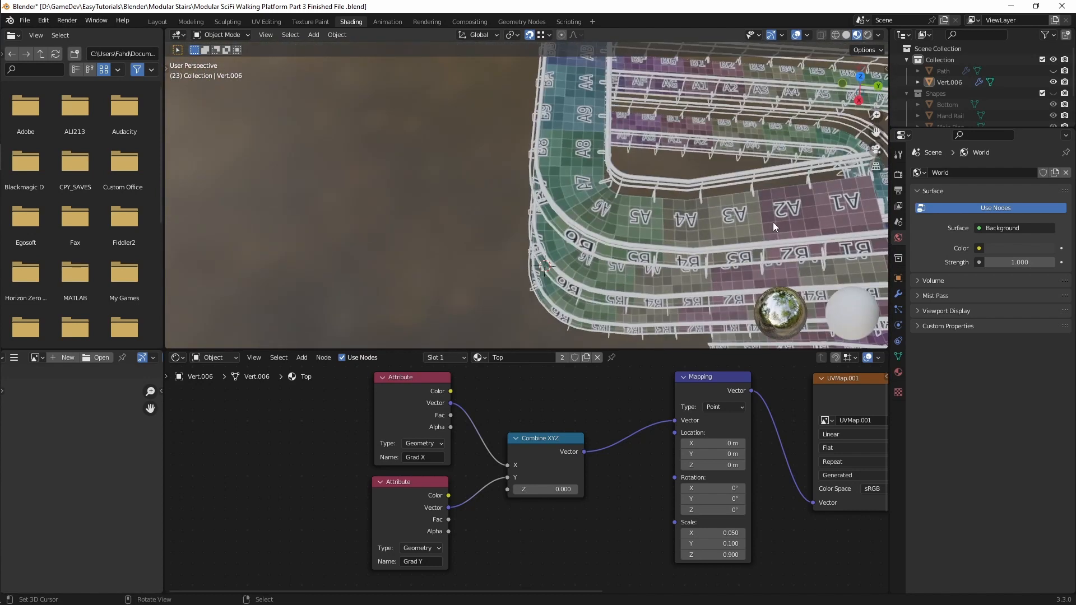
Make the Shapes collection visible and select the straight Top profile line
left_click(1053, 93)
middle_click_drag(499, 254, 539, 229)
scroll(479, 225, "up", 8)
middle_click_drag(435, 215, 497, 235)
left_click(480, 177)
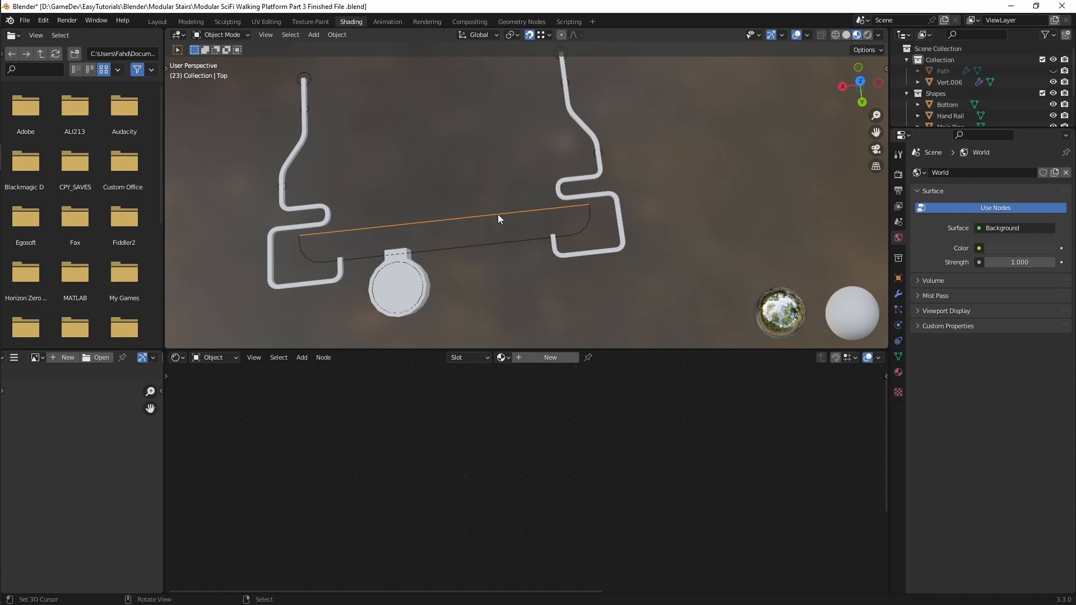
In Edit Mode, subdivide all edges of the Top profile line with 5 cuts
key("ctrl+Tab")
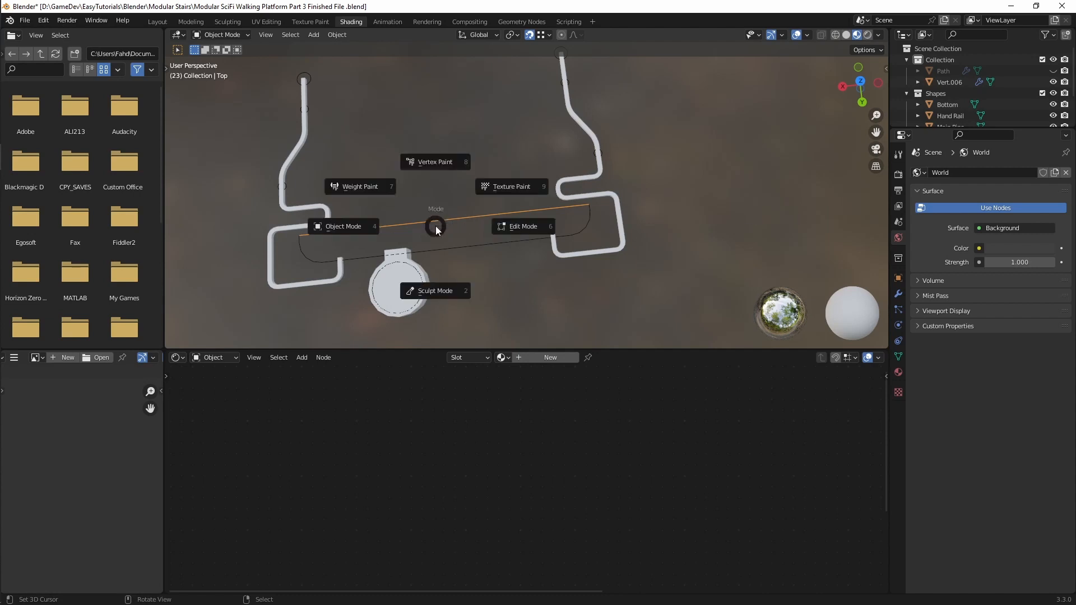
left_click(529, 229)
mouse_move(496, 239)
middle_mouse_down()
mouse_move(474, 243)
mouse_move(490, 237)
middle_mouse_up()
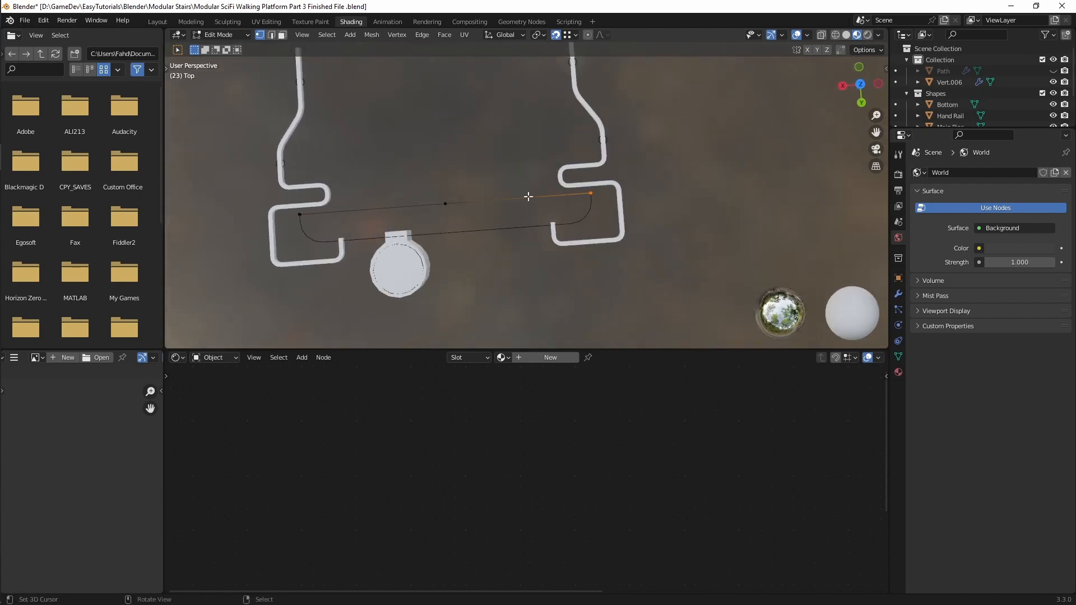
key("a")
right_click(493, 232)
left_click(439, 256)
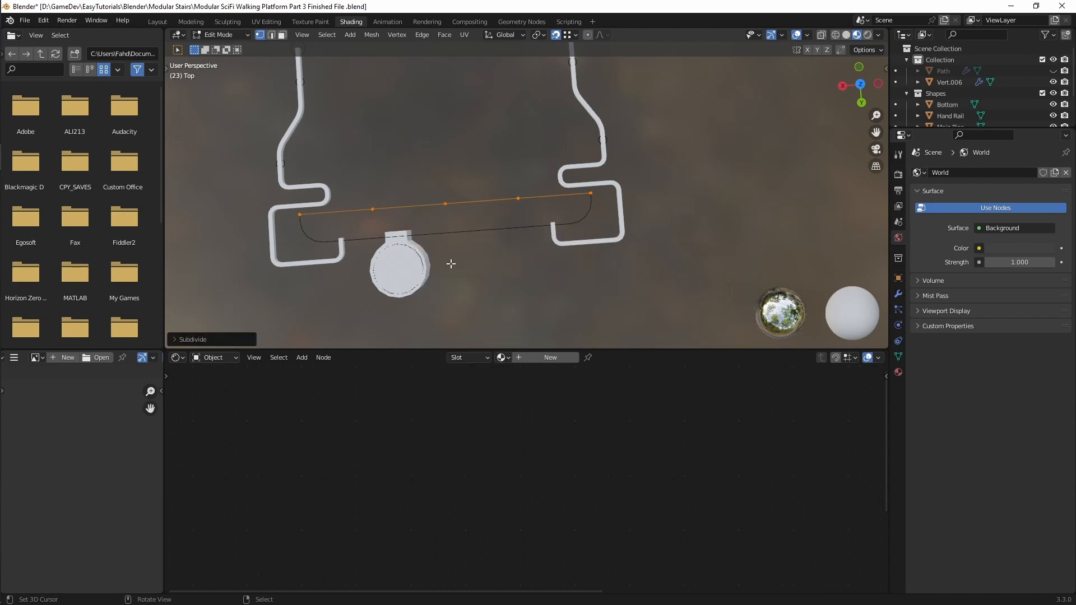
left_click(193, 338)
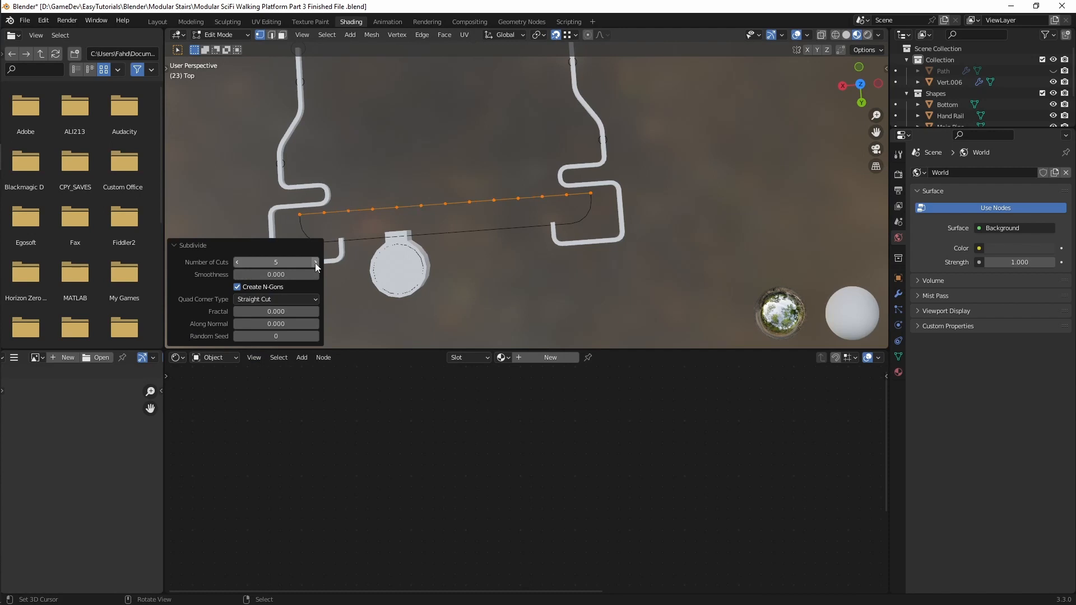
Leave Edit Mode on the Top profile line and examine the grid on the platform's curved corner
left_click(509, 276)
key("alt+a")
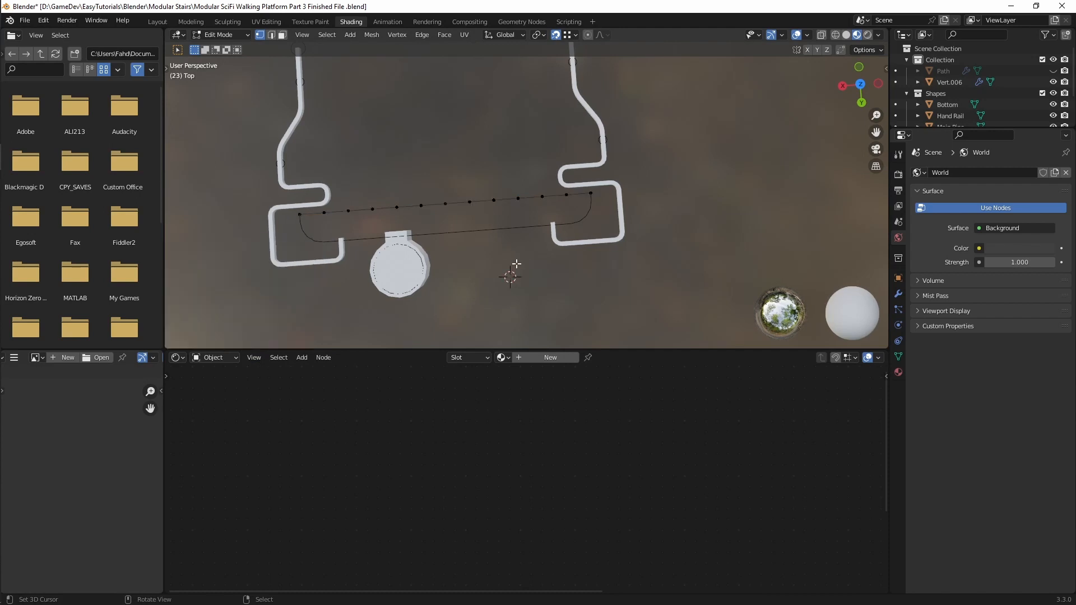
key("Tab")
middle_click_drag(448, 245, 409, 254)
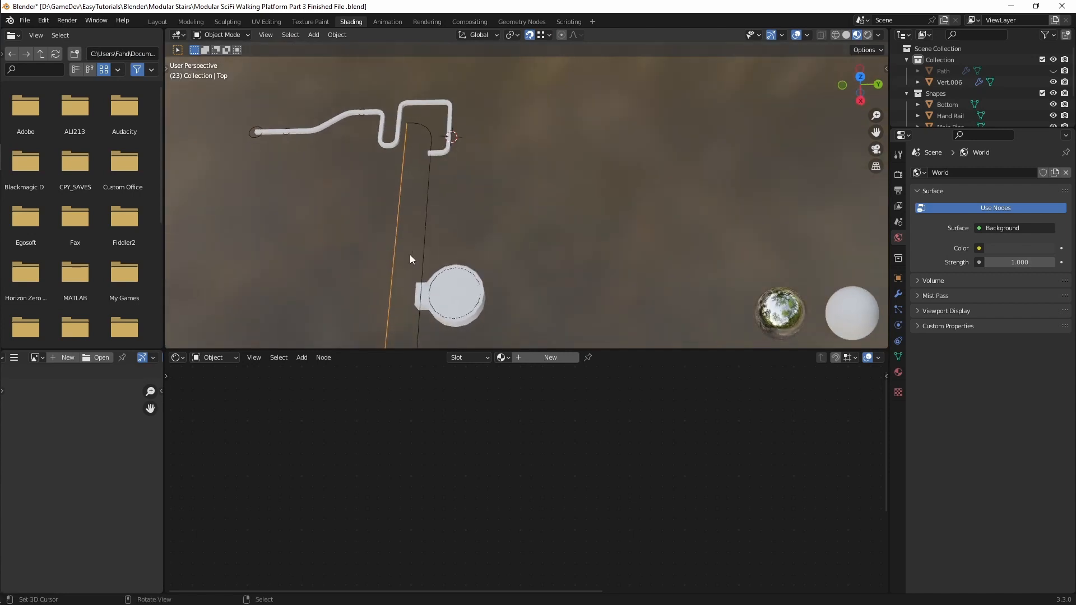
scroll(409, 254, "down", 6)
scroll(409, 252, "down", 2)
middle_click_drag(565, 217, 514, 223, "shift")
scroll(508, 223, "up", 6)
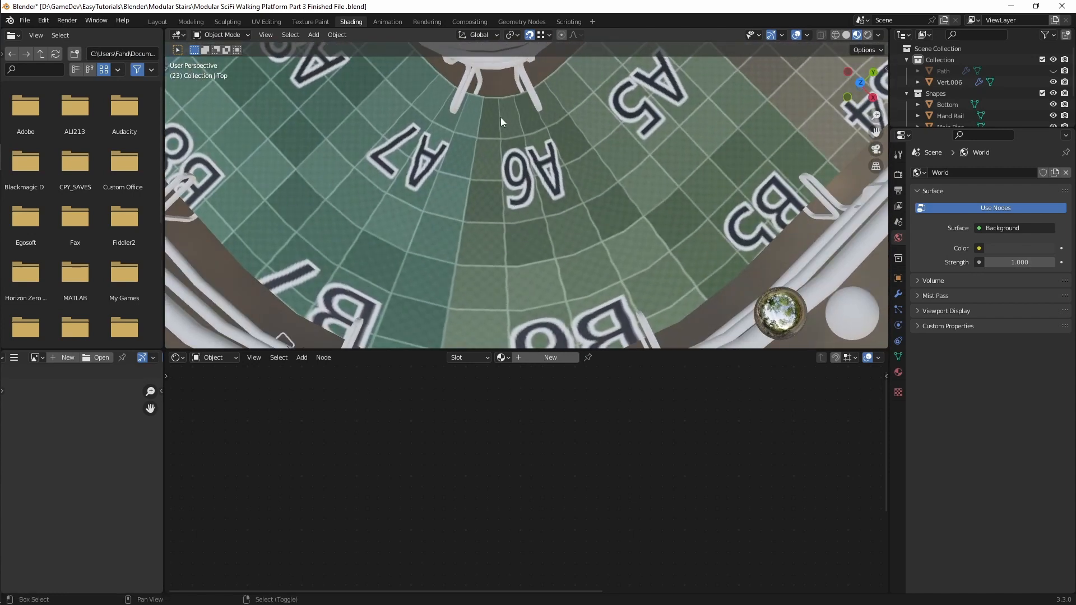
middle_click_drag(502, 131, 549, 146, "shift")
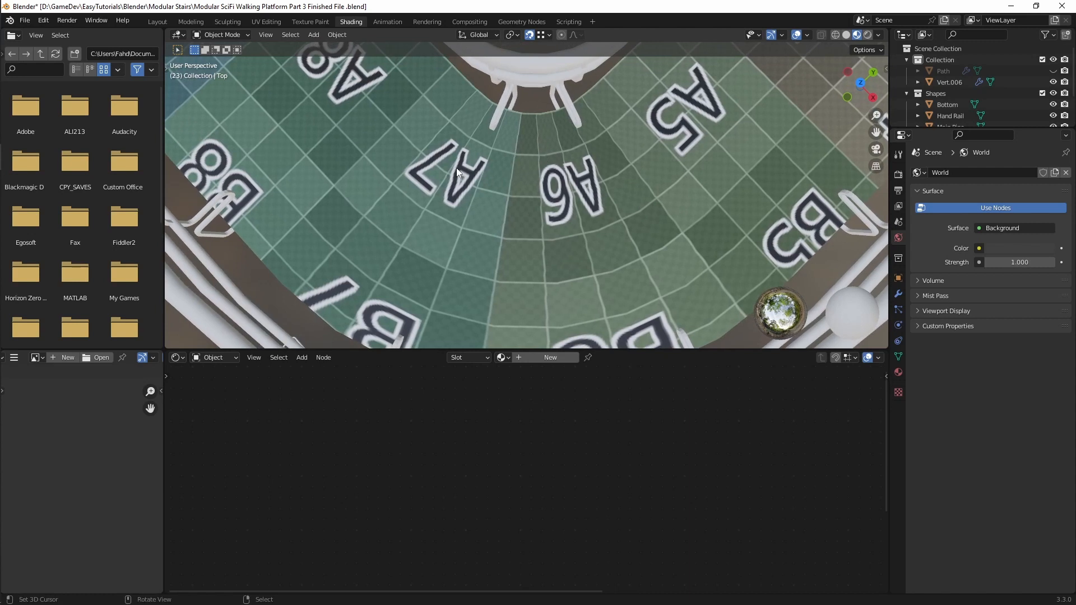
scroll(472, 160, "up", 3)
scroll(473, 160, "up", 2)
scroll(472, 160, "down", 5)
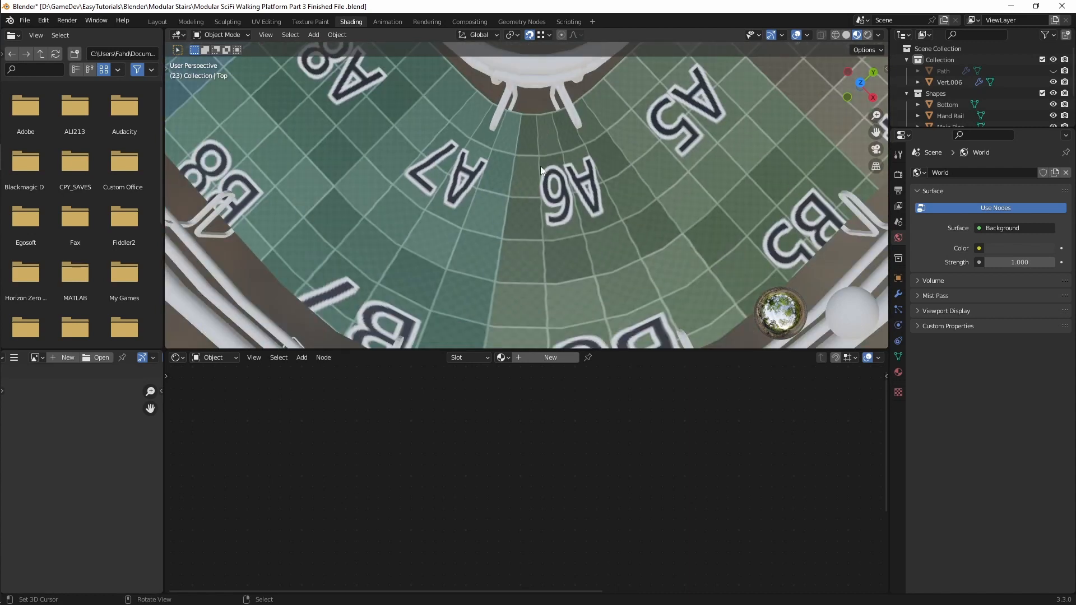
Subdivide all edges of the Top profile line again with multiple cuts, and return to Object Mode
middle_click_drag(540, 165, 675, 190)
scroll(341, 221, "up", 2)
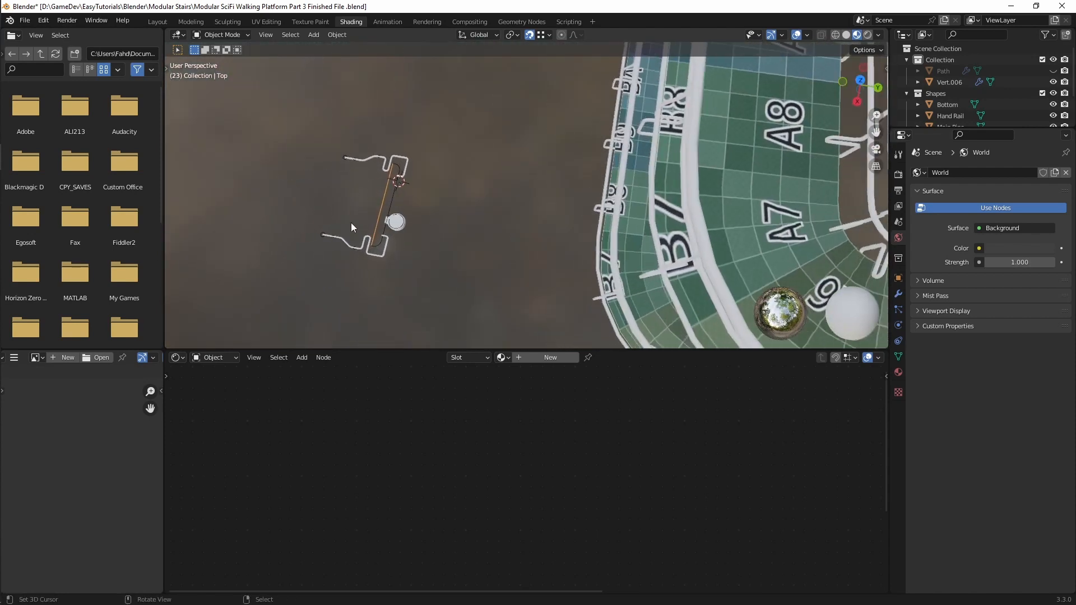
middle_click_drag(351, 223, 268, 201, "shift")
middle_click_drag(269, 200, 467, 213, "shift")
key("Tab")
scroll(473, 214, "up", 3)
key("a")
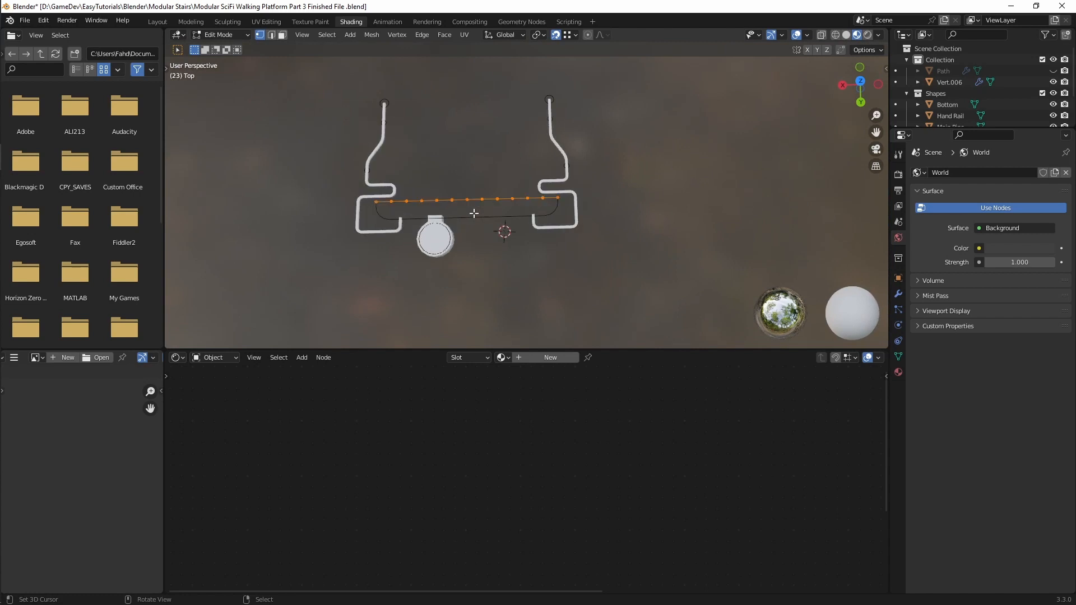
right_click(352, 274)
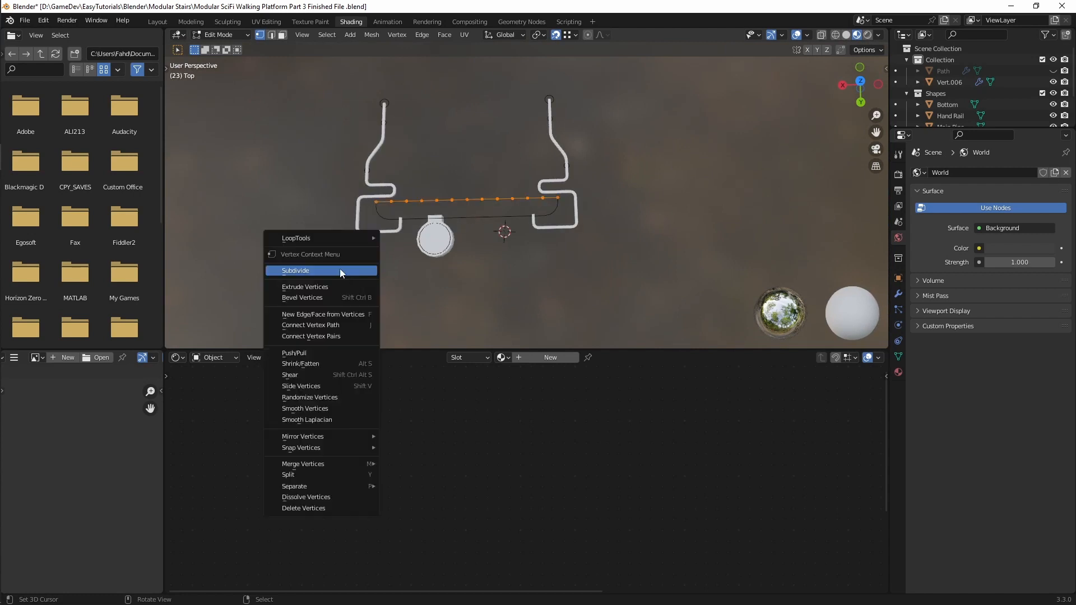
left_click(340, 269)
left_click(315, 263)
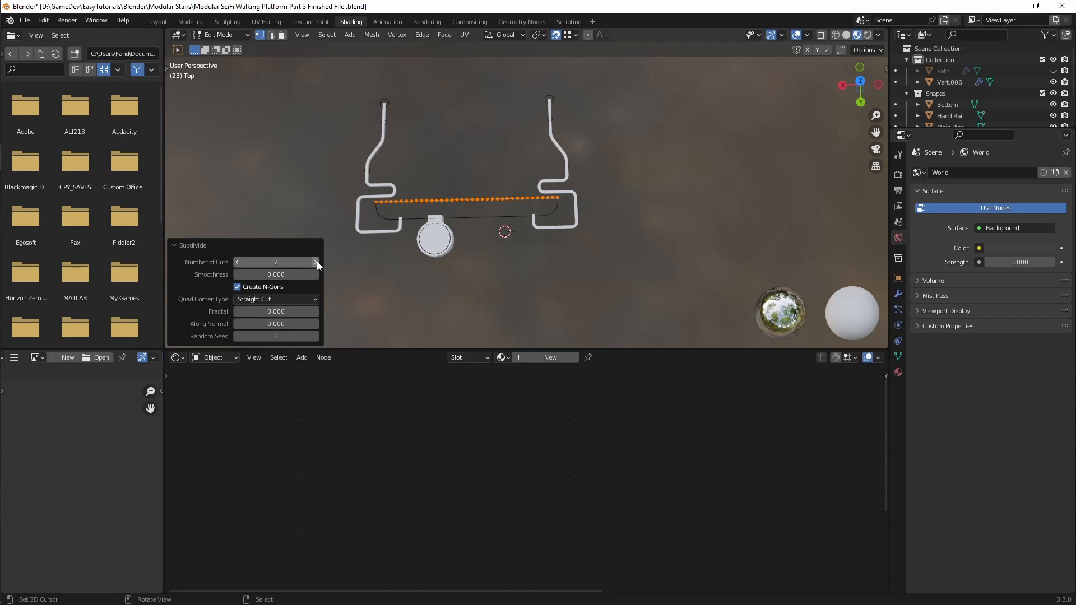
left_click(316, 262)
key("Tab")
Inspect how the grid texture bends around the platform's corner with the denser Top profile
middle_click_drag(532, 253, 473, 242)
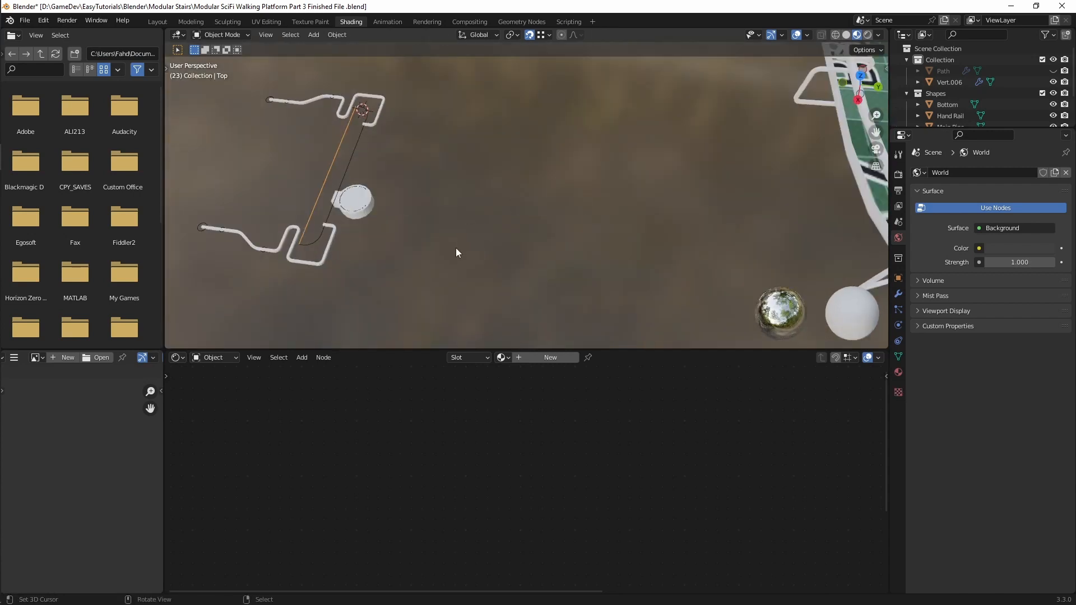
scroll(458, 247, "down", 3)
middle_click_drag(625, 212, 679, 273, "shift")
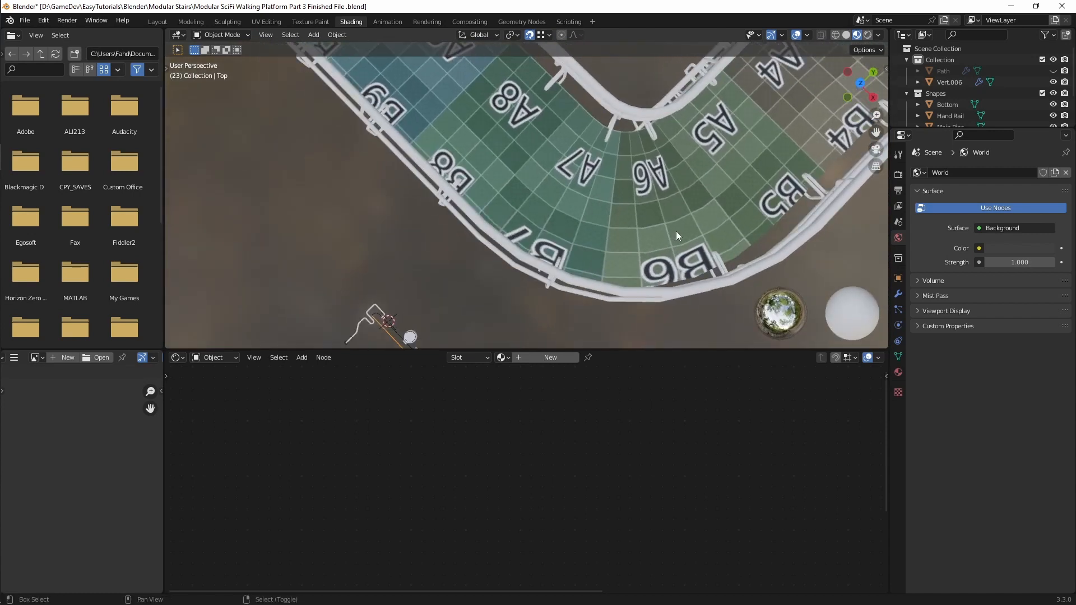
middle_click_drag(676, 231, 633, 240, "shift")
scroll(571, 196, "up", 5)
mouse_move(580, 196)
middle_mouse_down()
mouse_move(580, 163)
mouse_move(577, 197)
middle_mouse_up()
scroll(533, 252, "down", 3)
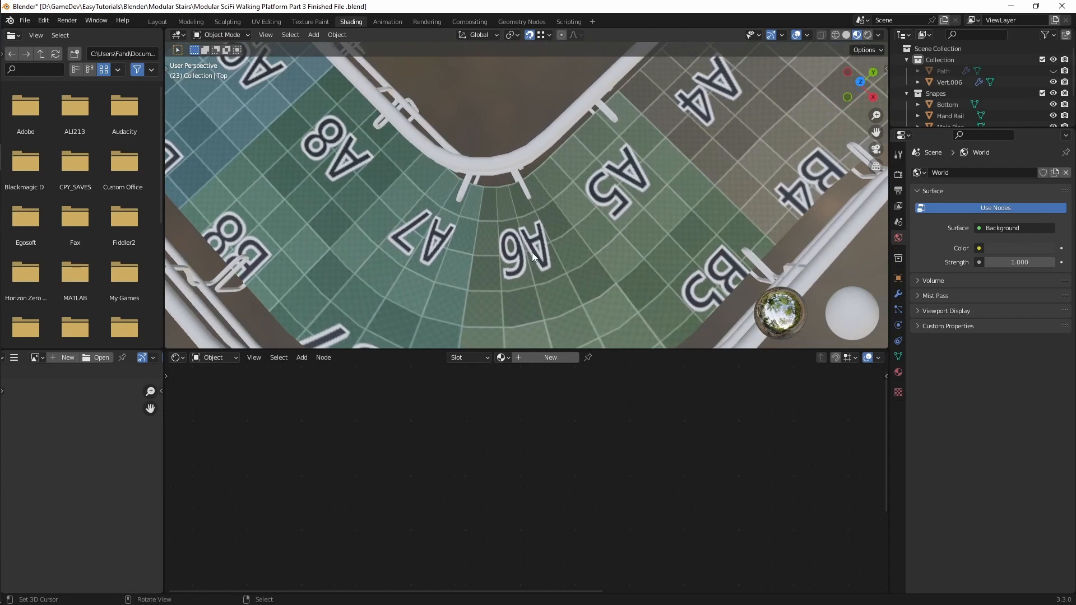
scroll(533, 253, "down", 5)
Select the platform Vert.006 and copy the Attribute, Combine XYZ, Mapping and image texture nodes of its Top material
middle_click_drag(525, 215, 270, 156)
right_click(488, 269)
scroll(461, 415, "down", 2)
middle_click_drag(566, 411, 458, 439)
scroll(367, 431, "down", 1)
scroll(367, 430, "down", 1)
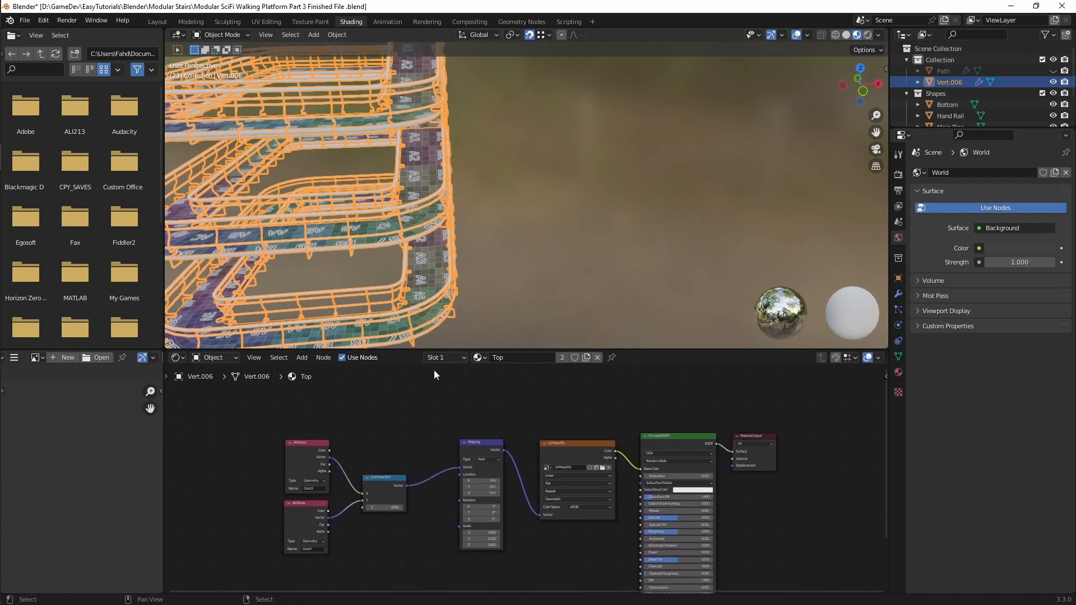
left_click_drag(234, 428, 603, 577)
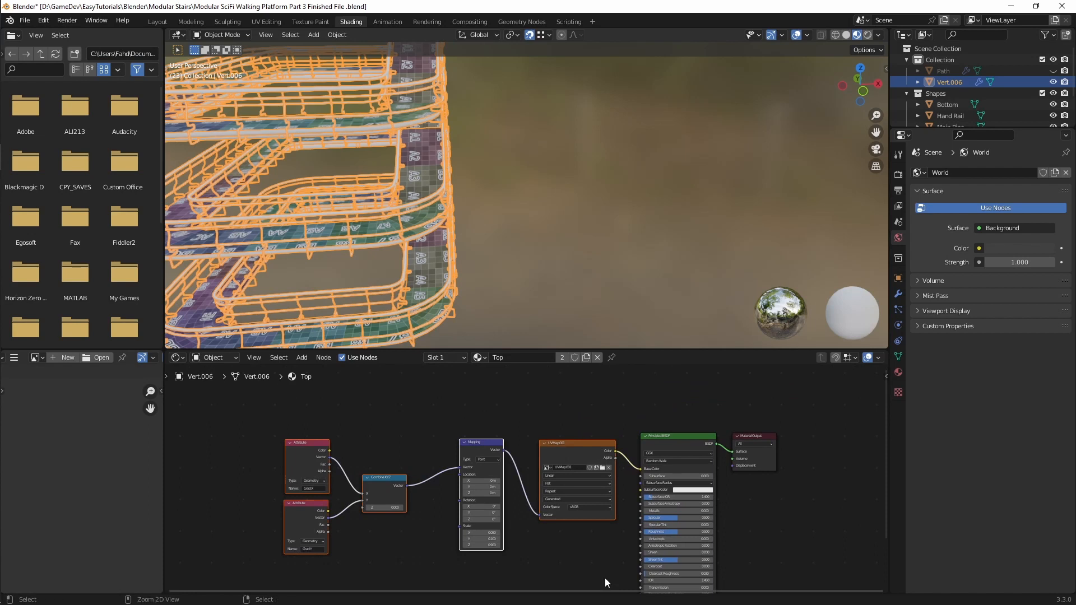
Paste the copied mapping nodes into the Bottom material and connect the image's Color to the Principled BSDF's Base Color
left_click(435, 358)
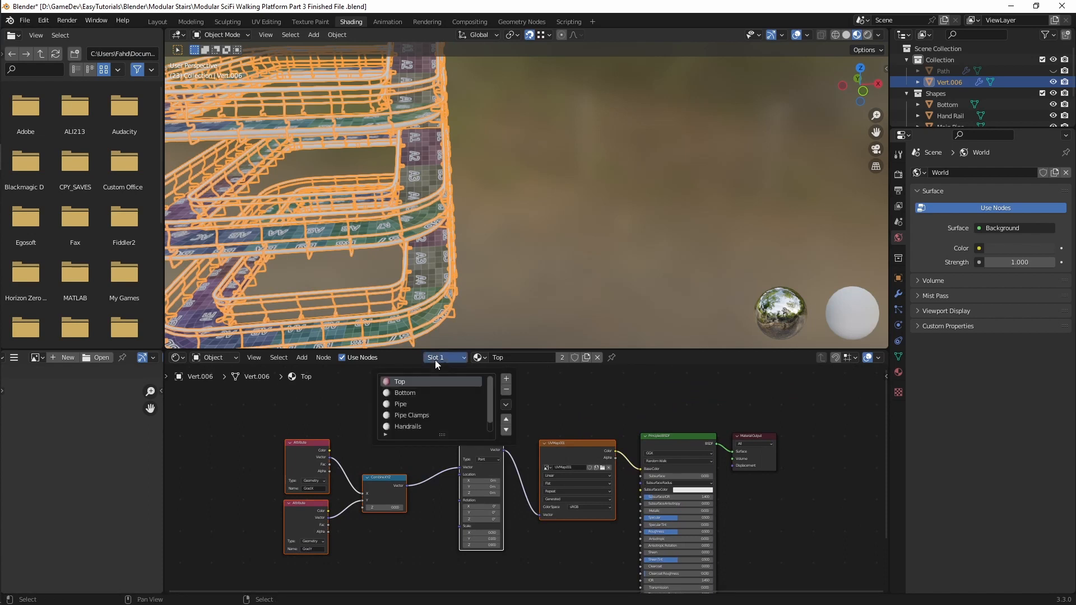
left_click(409, 392)
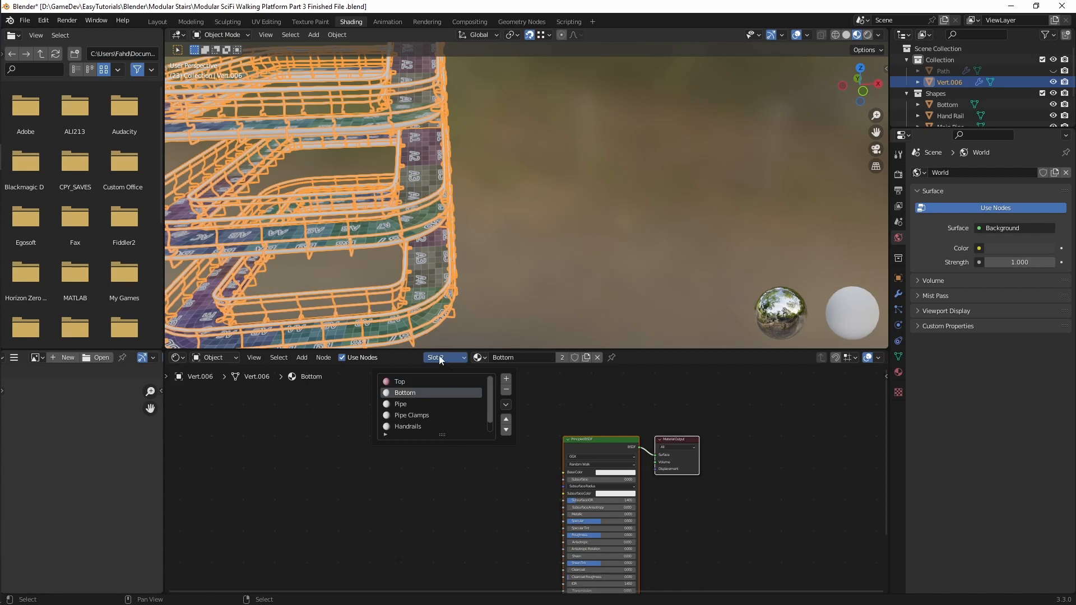
key("shift+a")
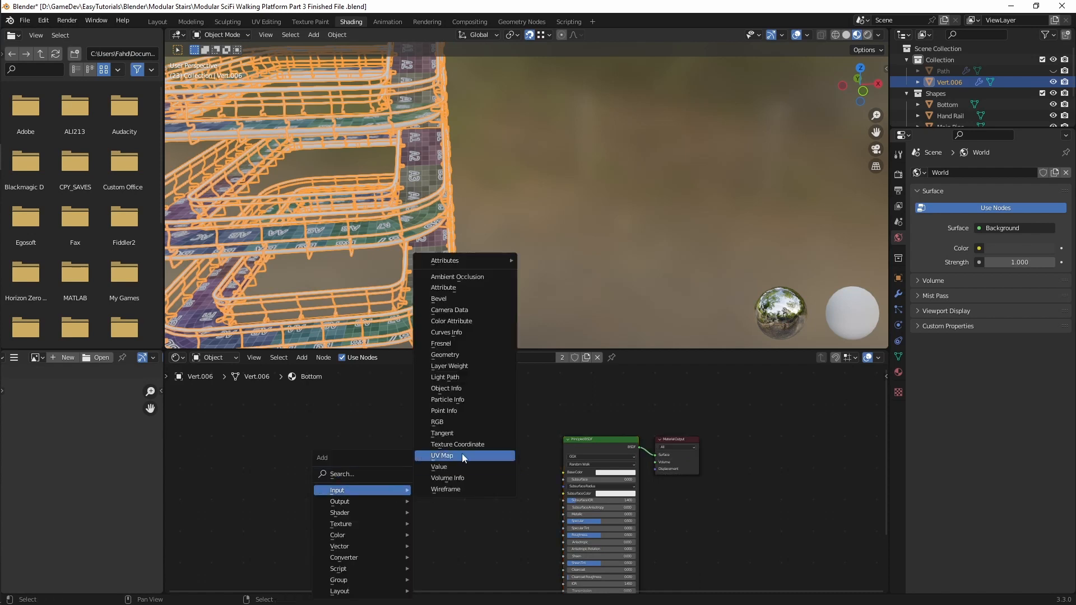
right_click(255, 361)
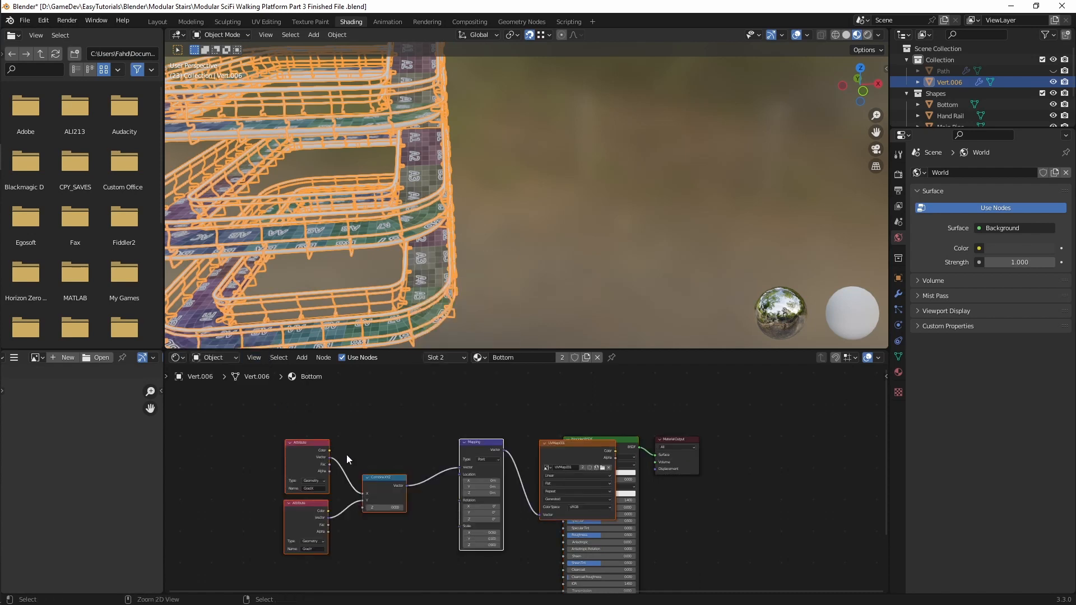
key("ctrl+v")
left_click_drag(551, 444, 438, 431)
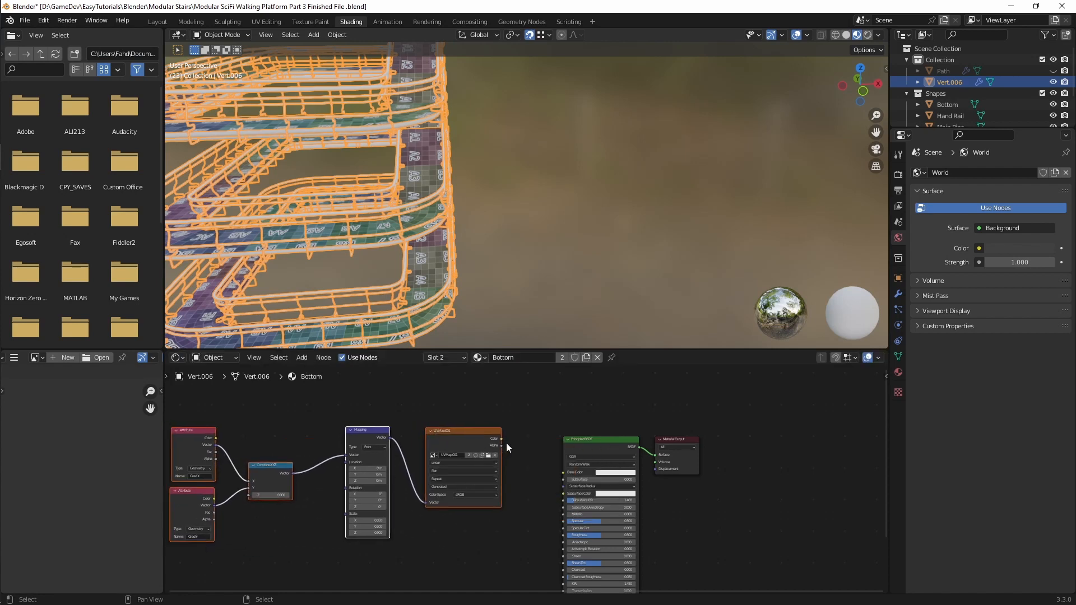
left_click_drag(501, 438, 568, 473)
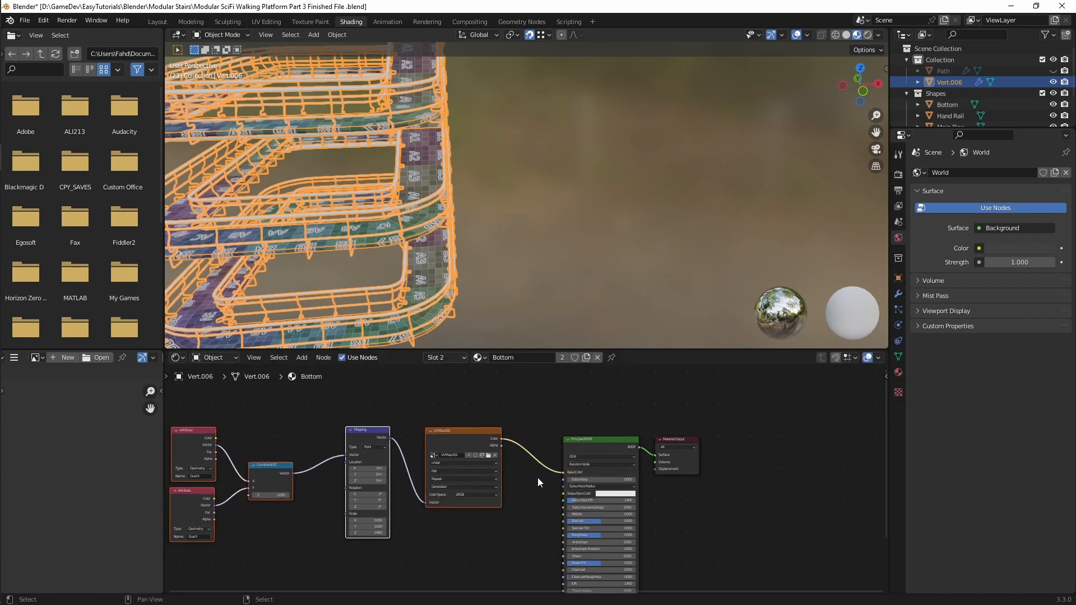
Paste the mapping nodes into the Pipe material and link the image's Color to Base Color
left_click(437, 357)
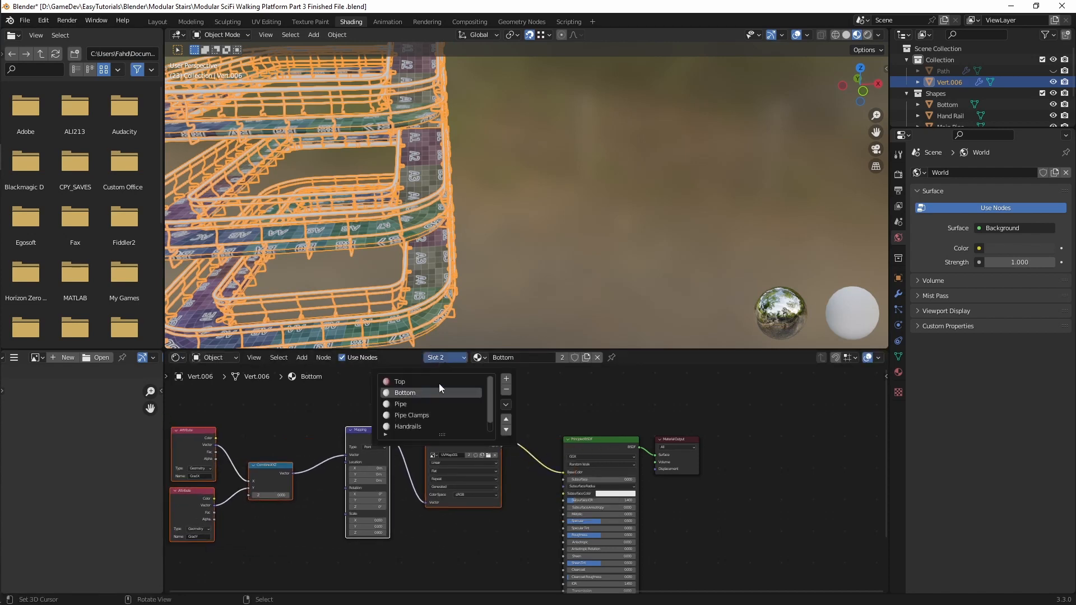
left_click(421, 405)
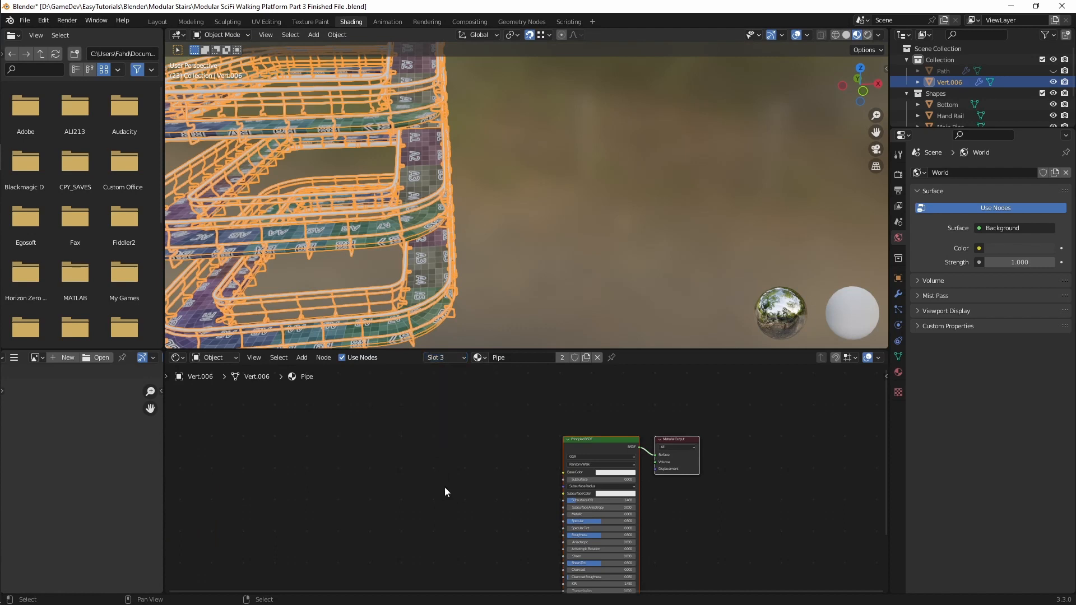
middle_click_drag(445, 488, 473, 472)
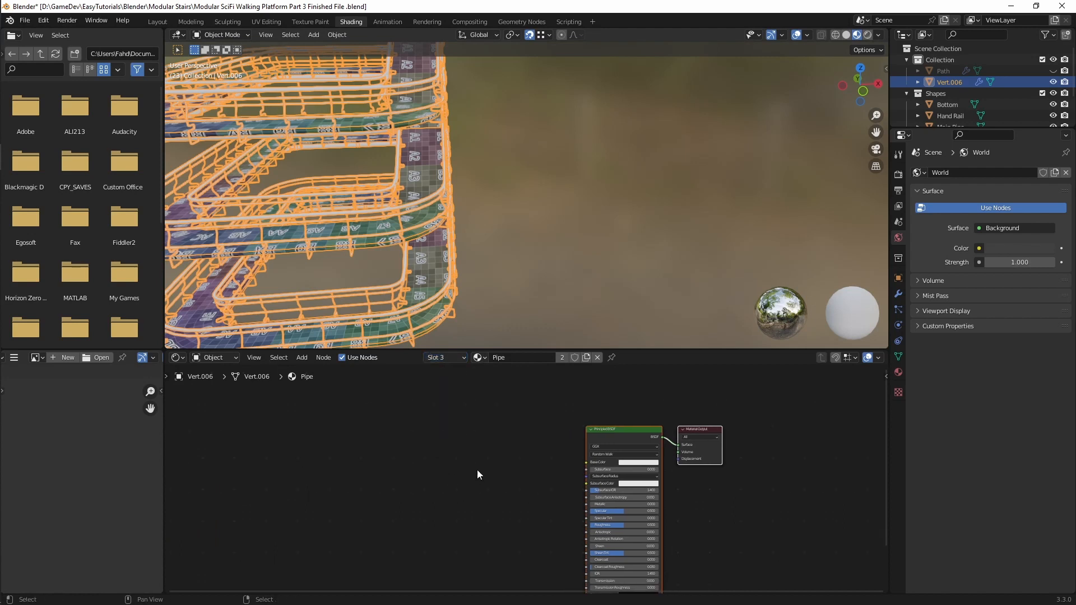
key("ctrl+v")
mouse_move(578, 444)
left_mouse_down()
mouse_move(488, 432)
mouse_move(586, 462)
left_mouse_up()
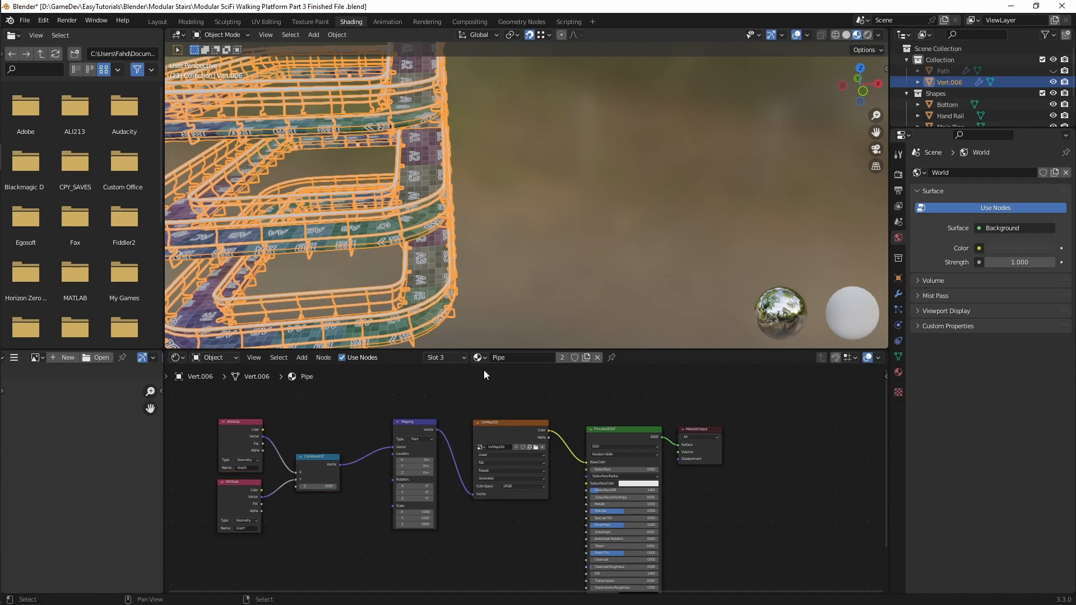
Paste the mapping nodes into the Pipe Clamps material, place them beside the shader and link Color to Base Color
middle_click_drag(457, 371, 455, 387)
left_click(445, 359)
left_click(421, 416)
key("ctrl+v")
left_click_drag(591, 459, 511, 432)
left_click_drag(564, 439, 472, 442)
Paste the mapping nodes into the Handrails material and link the image's Color to Base Color
left_click(445, 359)
left_click(433, 426)
key("ctrl+v")
left_click_drag(520, 449, 715, 467)
Paste the mapping nodes into the Vertical Poles material and link the image's Color to Base Color
left_click(453, 357)
left_click(408, 428)
key("ctrl+v")
Switch to the Handrails material and set its Mapping node's X scale to 0.2
middle_click_drag(541, 343, 506, 317)
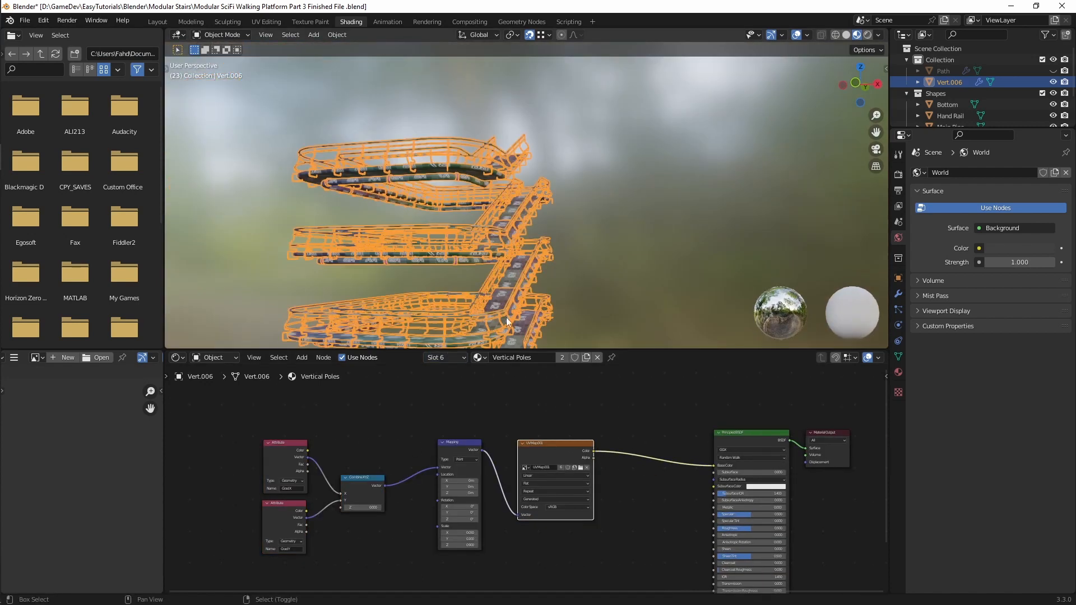
scroll(453, 267, "up", 5)
middle_click_drag(452, 266, 451, 248)
middle_click_drag(551, 153, 395, 228)
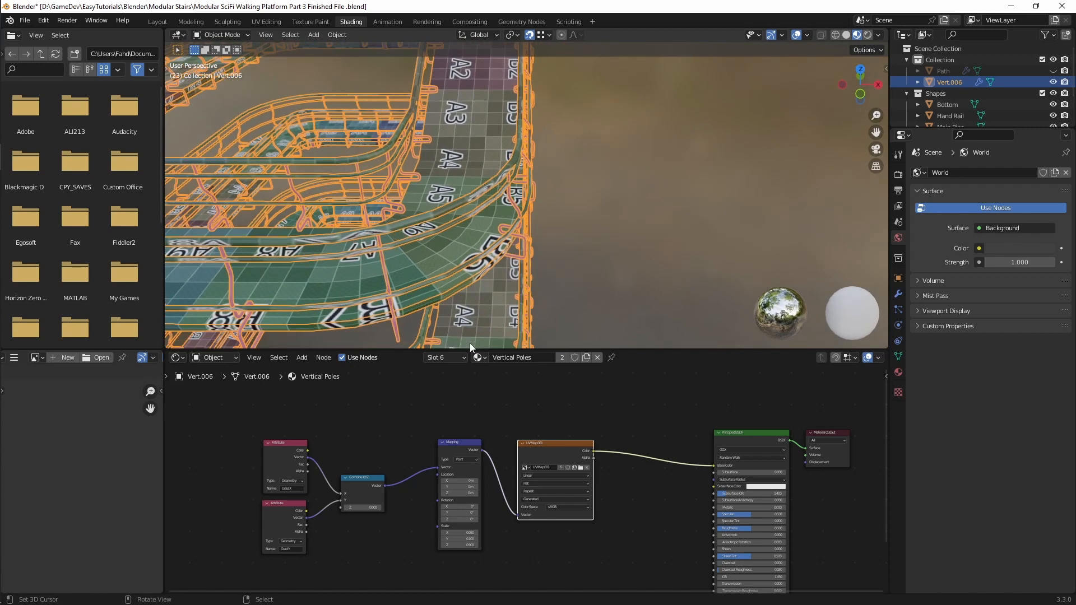
left_click(446, 357)
left_click(437, 413)
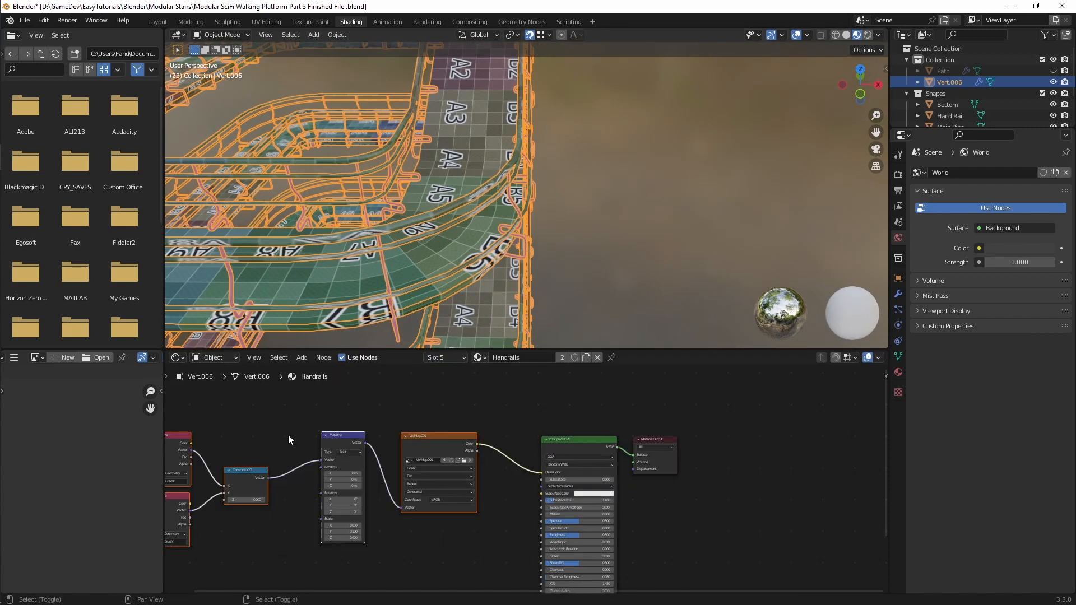
scroll(408, 494, "up", 5)
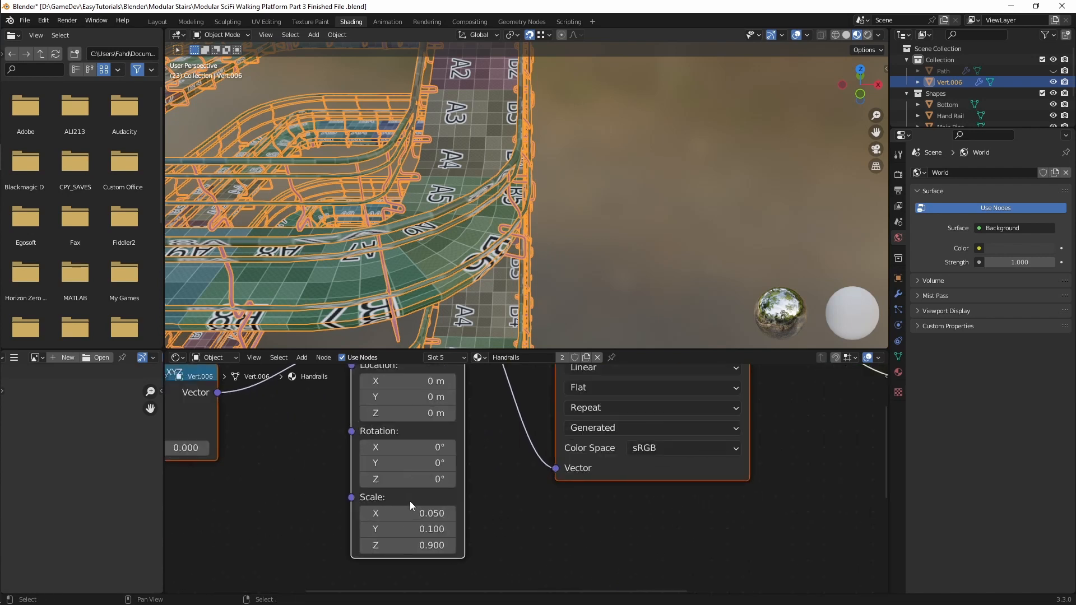
left_click_drag(409, 513, 461, 513, "shift")
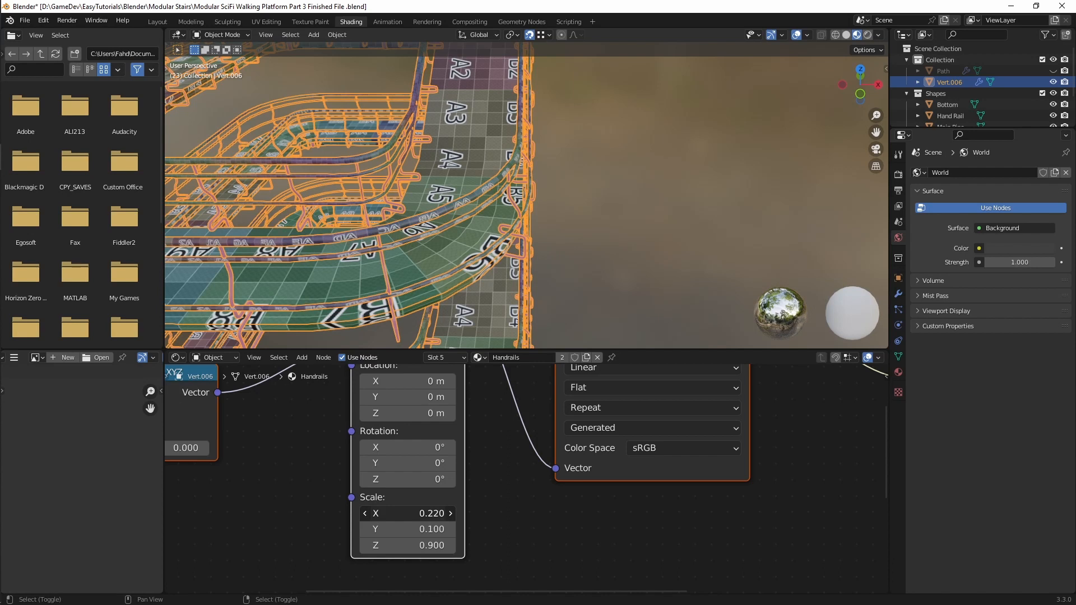
left_click(442, 513)
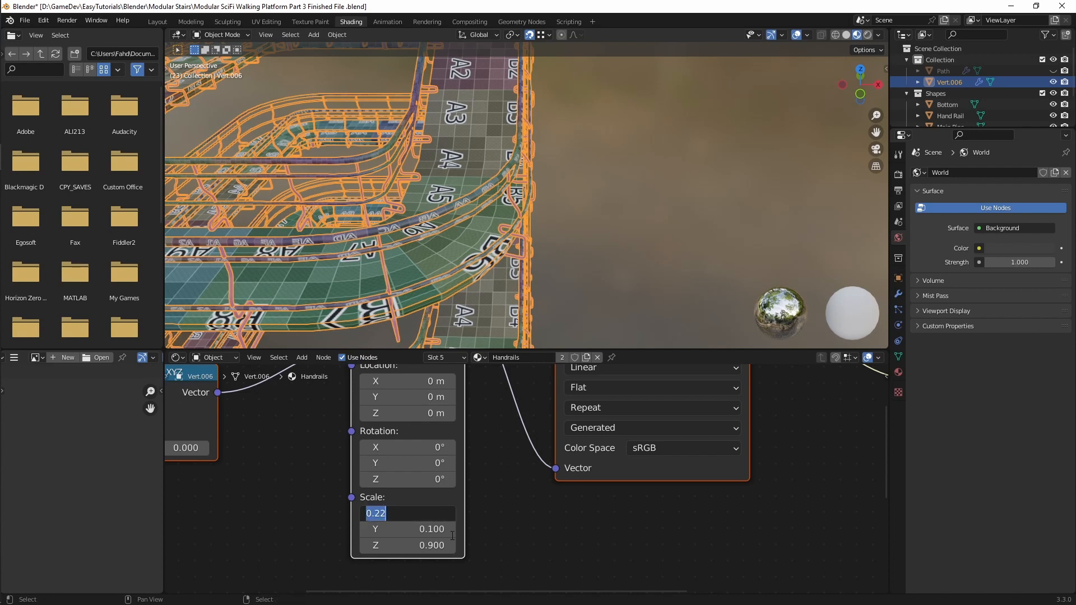
type("0.2")
key("Return")
Increase the Handrails Mapping node's X scale to 0.3 and then 0.5, checking the grid on the rails up close
middle_click_drag(299, 217, 354, 235)
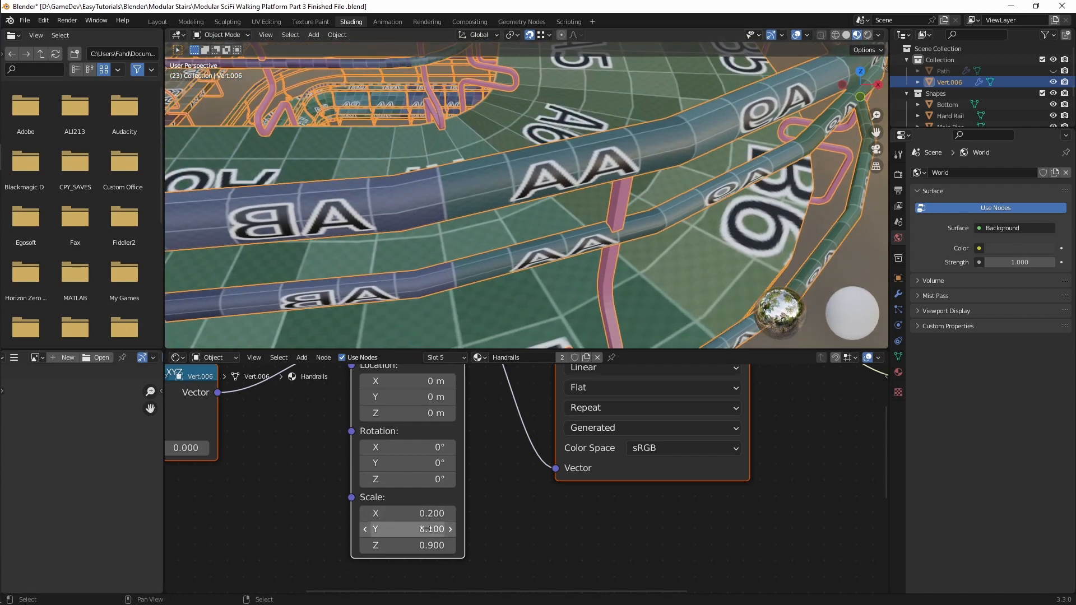
left_click(433, 513)
type("0.3")
key("Return")
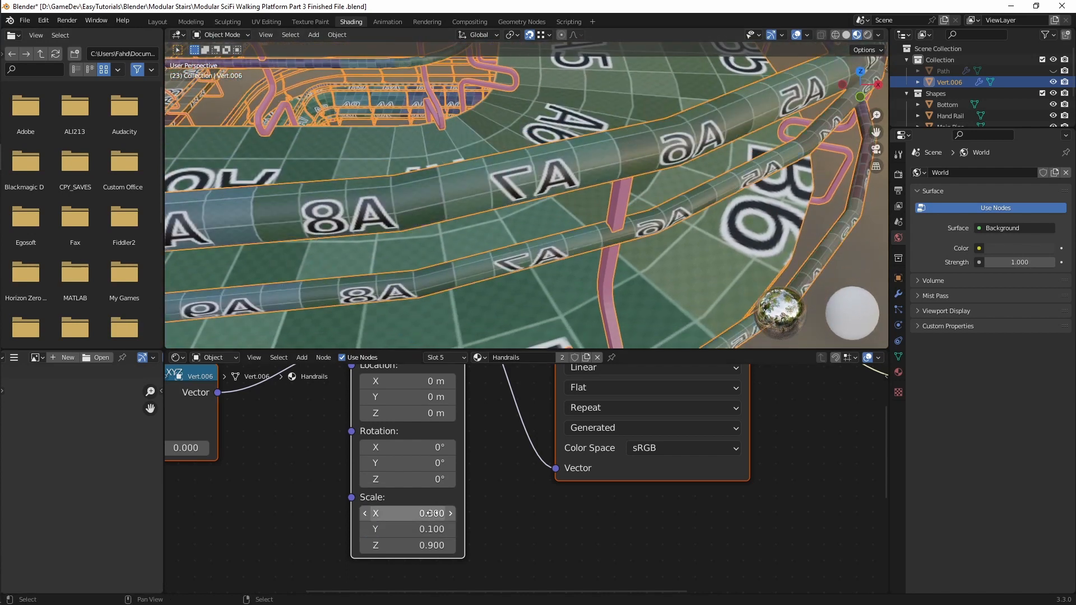
left_click(430, 513)
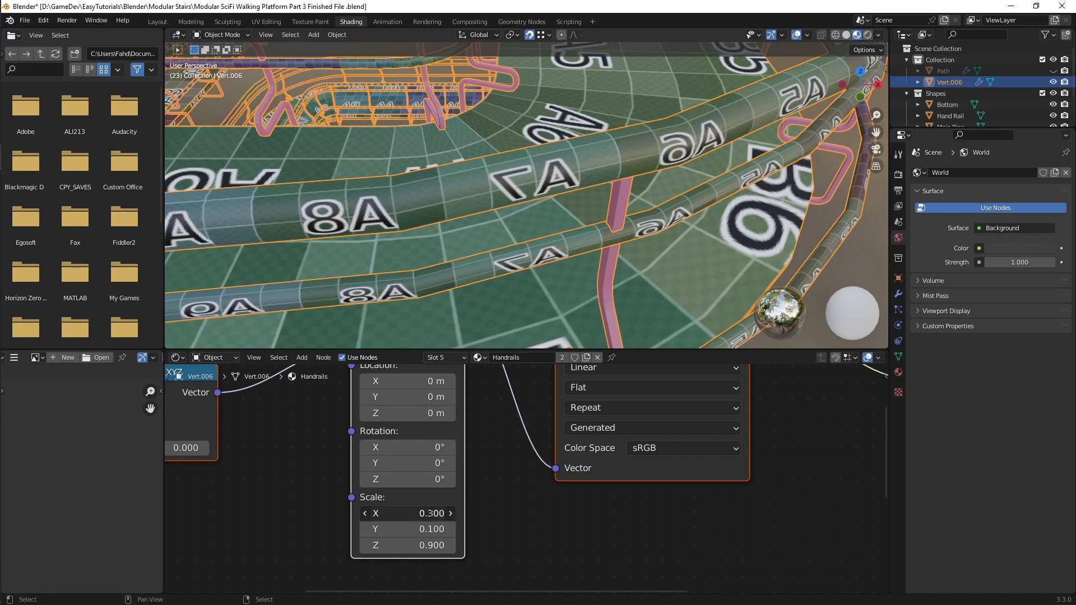
type("0.5")
key("Return")
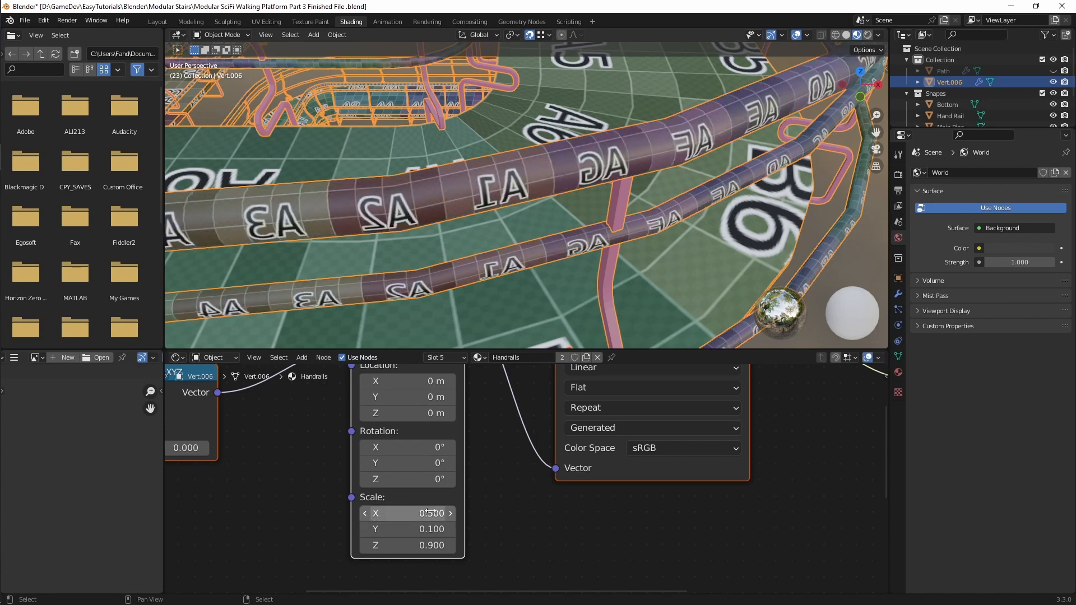
middle_click_drag(291, 269, 493, 179)
scroll(437, 230, "up", 5)
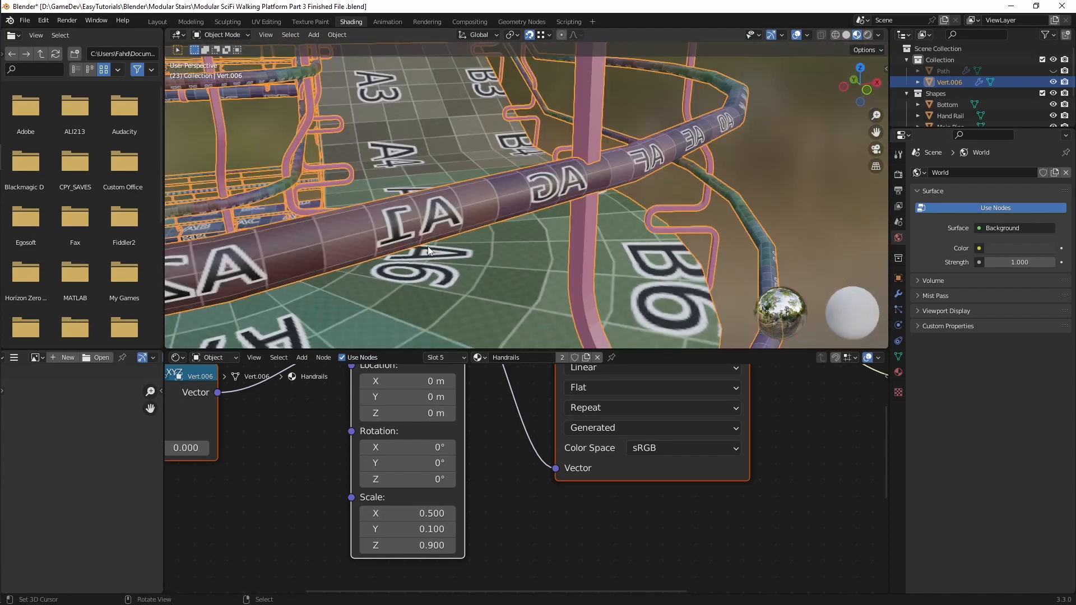
Select the source Vertical Poles profile beside the platform and apply its Skin modifier
scroll(428, 247, "down", 3)
middle_click_drag(428, 246, 342, 263)
scroll(342, 263, "down", 5)
middle_click_drag(479, 250, 603, 180, "shift")
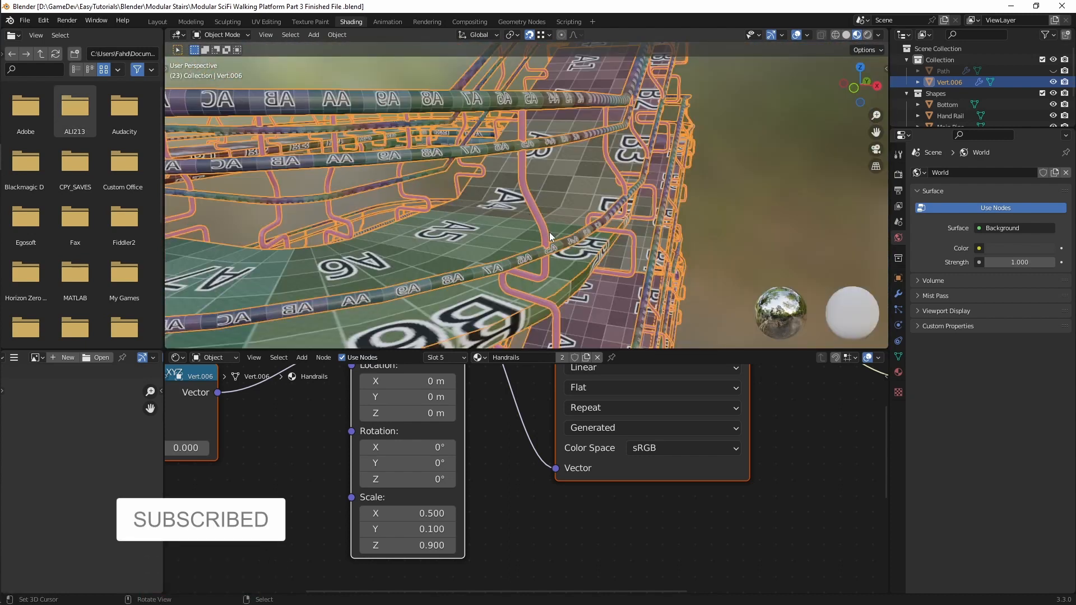
middle_click_drag(549, 232, 587, 193)
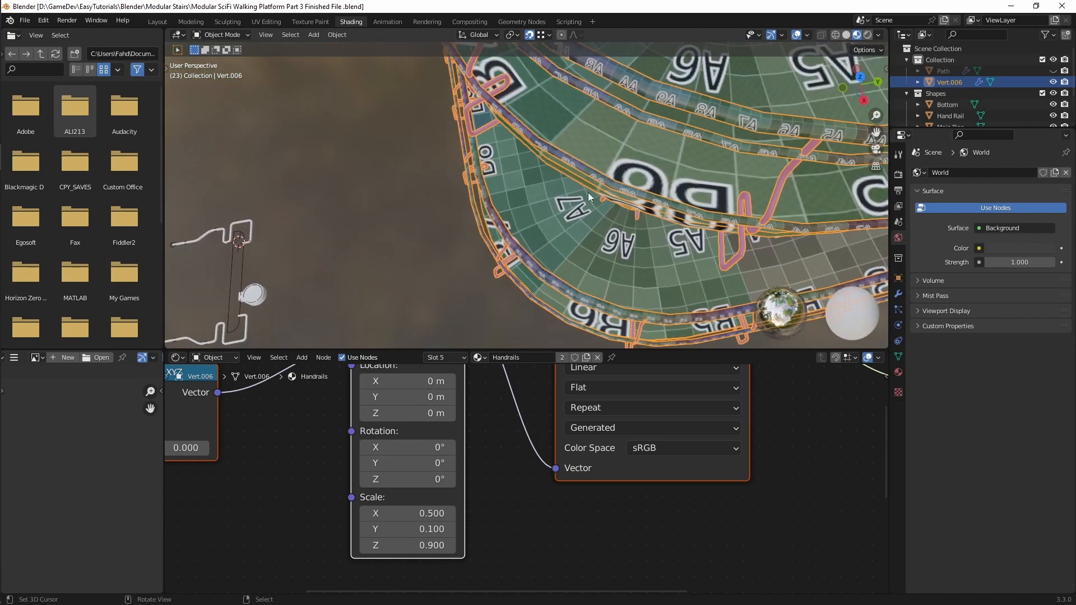
scroll(531, 221, "down", 5)
mouse_move(528, 214)
middle_mouse_down()
mouse_move(587, 163)
mouse_move(586, 189)
mouse_move(609, 202)
mouse_move(643, 147)
mouse_move(603, 185)
mouse_move(499, 202)
mouse_move(637, 260)
mouse_move(457, 219)
mouse_move(529, 221)
middle_mouse_up()
scroll(529, 222, "up", 3)
left_click(564, 147)
middle_click_drag(563, 147, 575, 194)
left_click(898, 293)
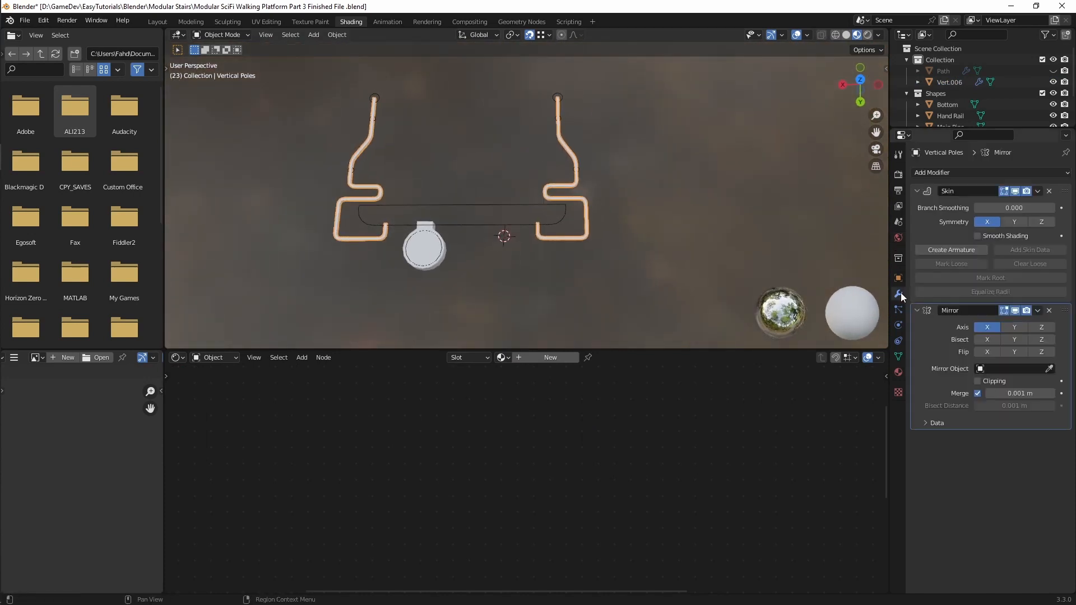
left_click(1038, 192)
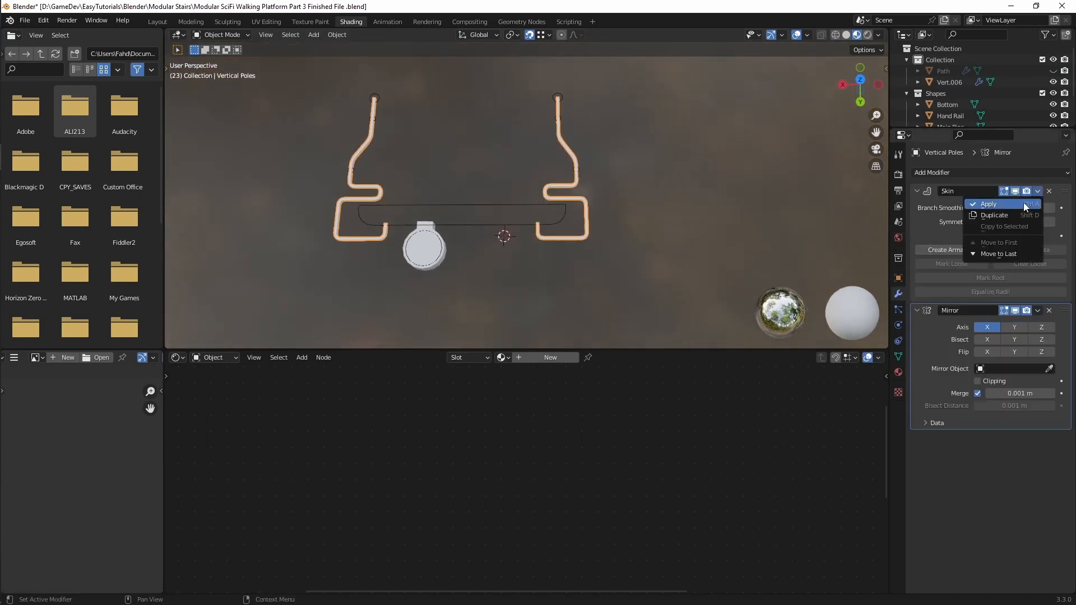
left_click(988, 204)
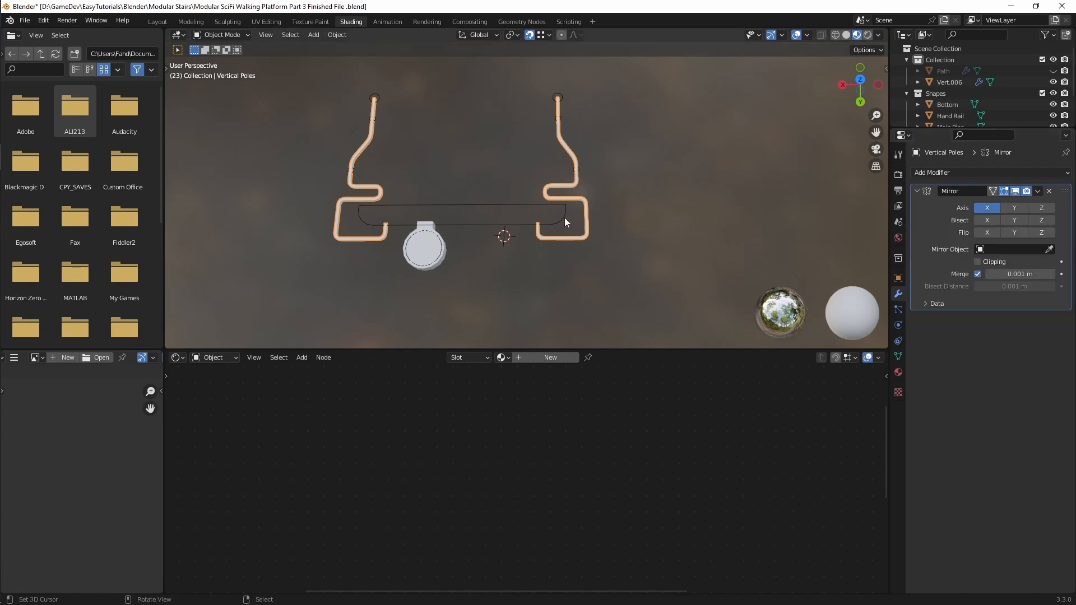
Turn off the viewport display of the Vertical Poles' Mirror modifier so only one half shows
mouse_move(563, 217)
middle_mouse_down()
mouse_move(566, 196)
mouse_move(553, 205)
middle_mouse_up()
scroll(566, 196, "up", 3)
scroll(553, 197, "down", 4)
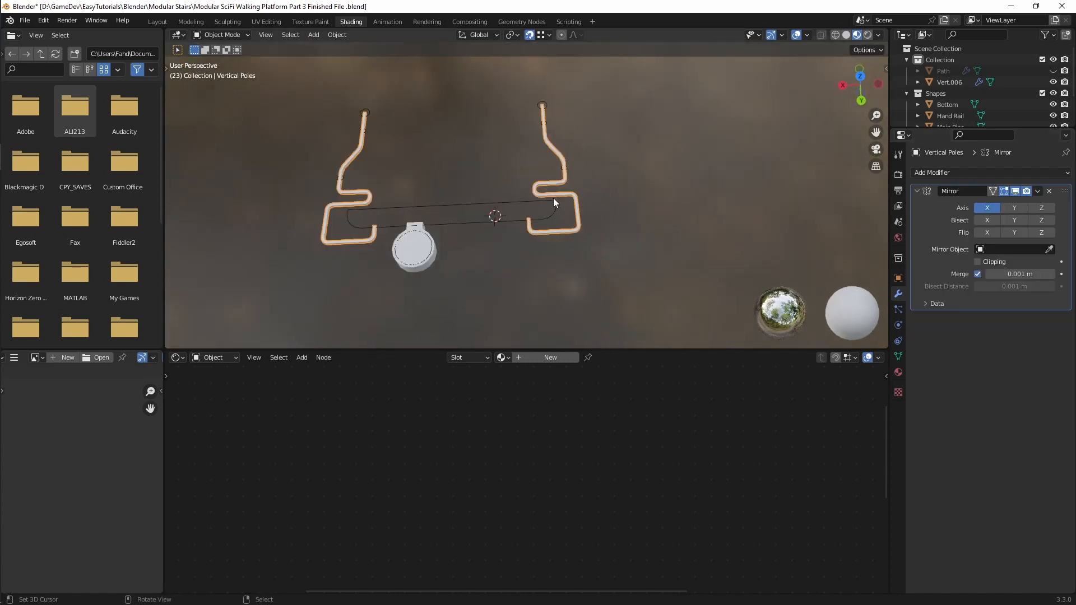
scroll(552, 195, "up", 1)
left_click(1014, 191)
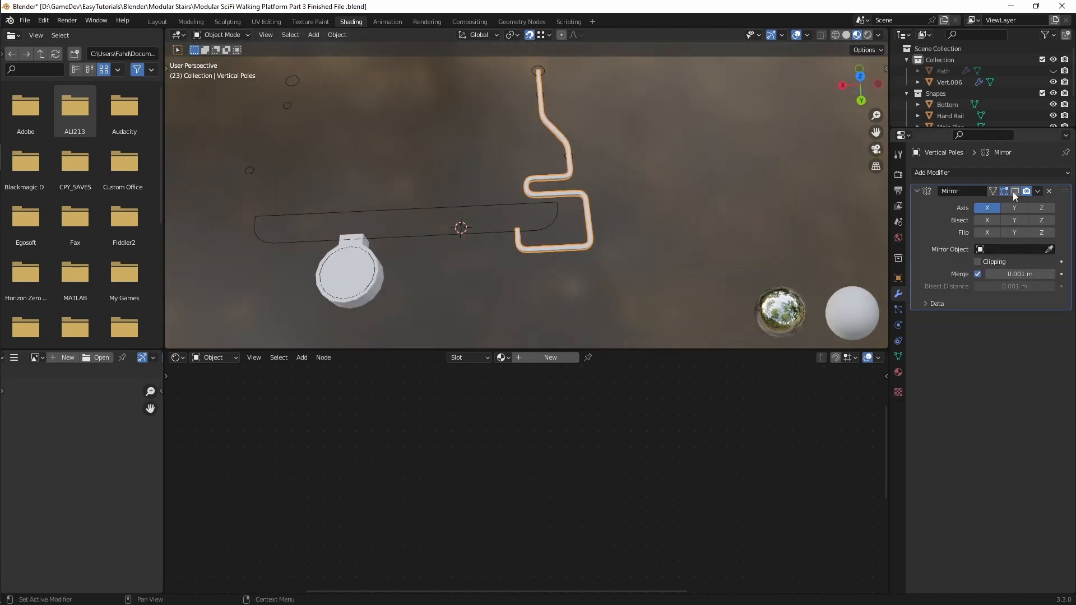
In Edit Mode, unwrap all faces of the Vertical Poles with Smart UV Project at a 66° angle limit
key("ctrl+Tab")
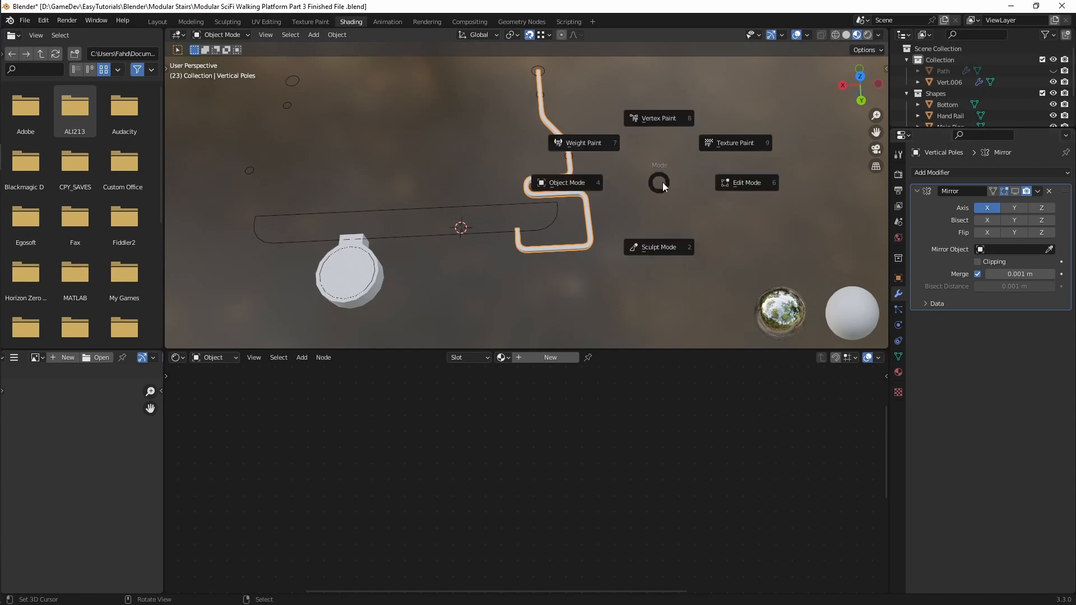
left_click(756, 181)
scroll(525, 194, "up", 3)
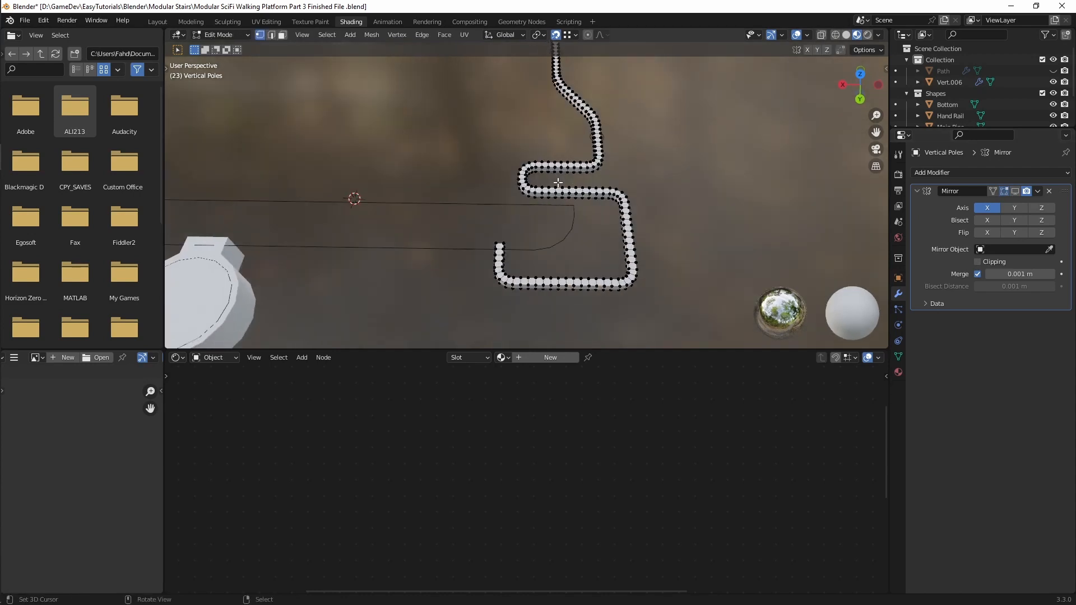
key("3")
key("a")
middle_click_drag(574, 175, 569, 199)
right_click(570, 199)
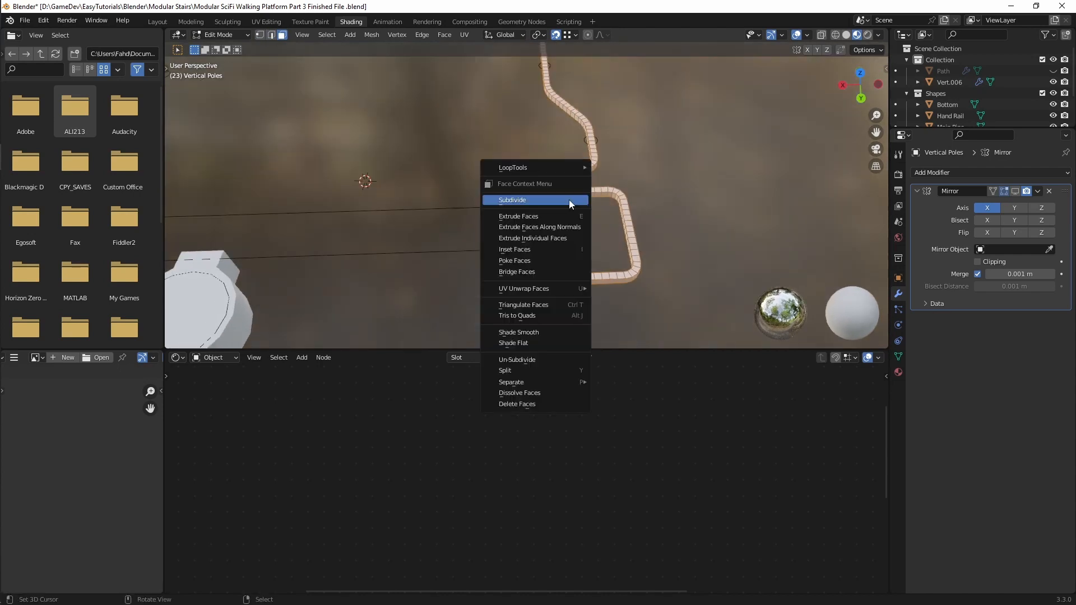
key("u")
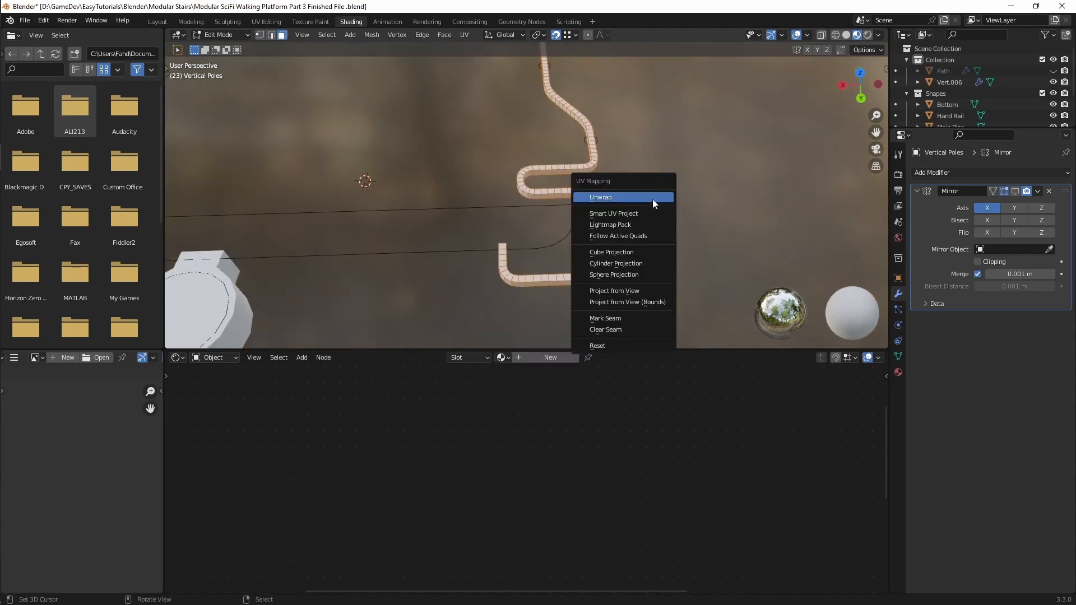
left_click(626, 213)
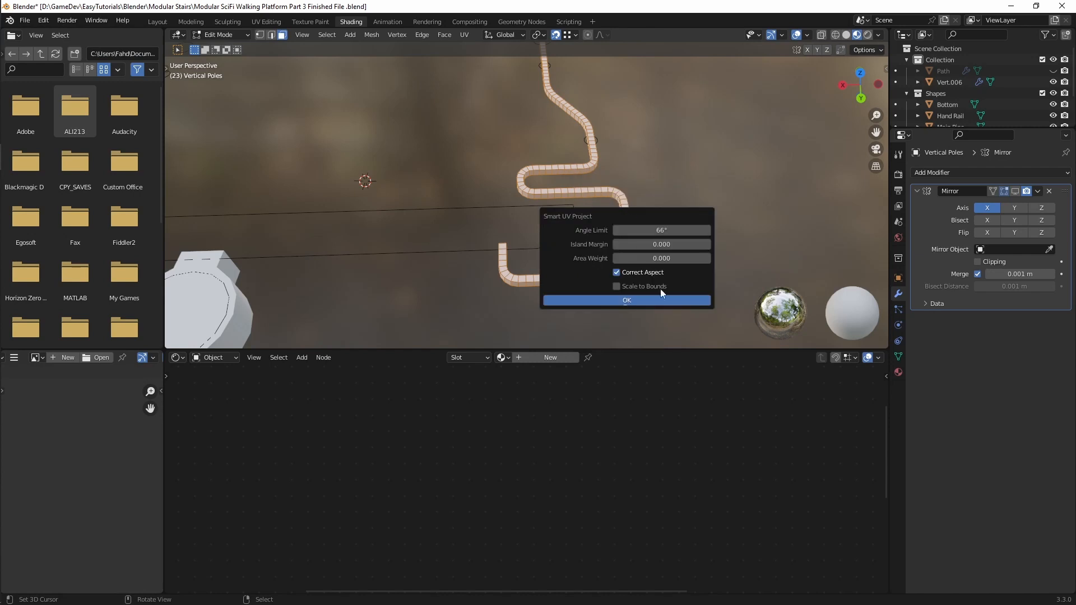
left_click(629, 302)
middle_click_drag(585, 232, 581, 229)
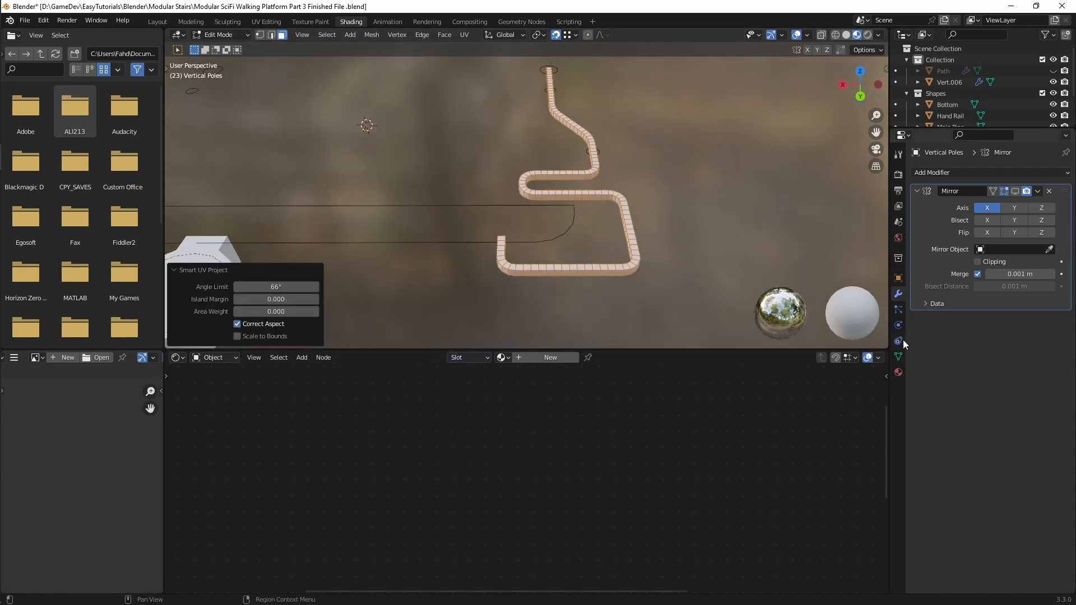
Add a material slot to the Vertical Poles object and choose the existing Vertical Poles material for it
left_click(898, 371)
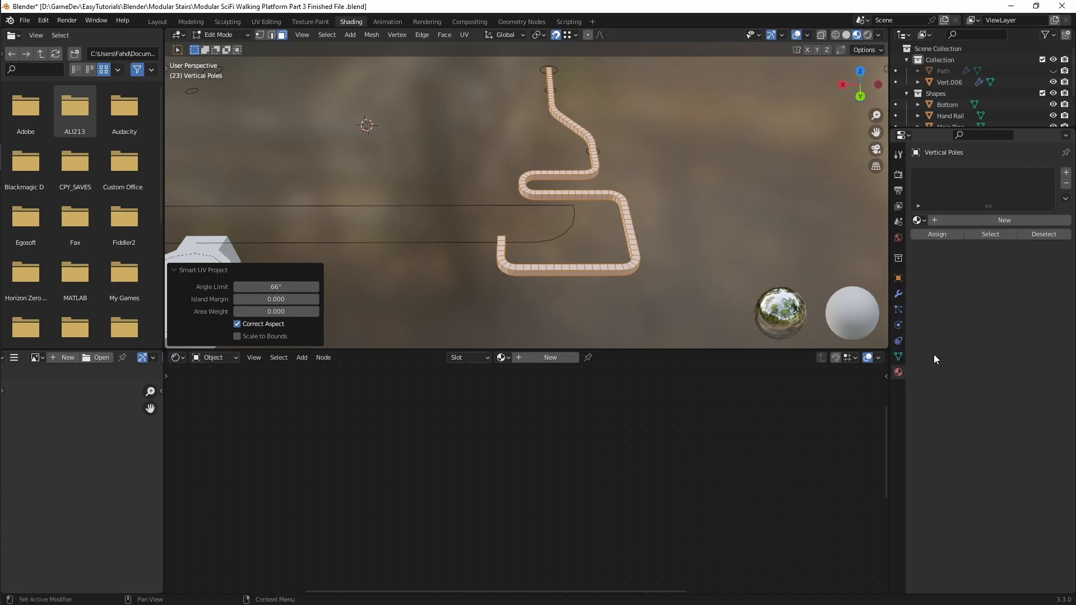
left_click(1066, 173)
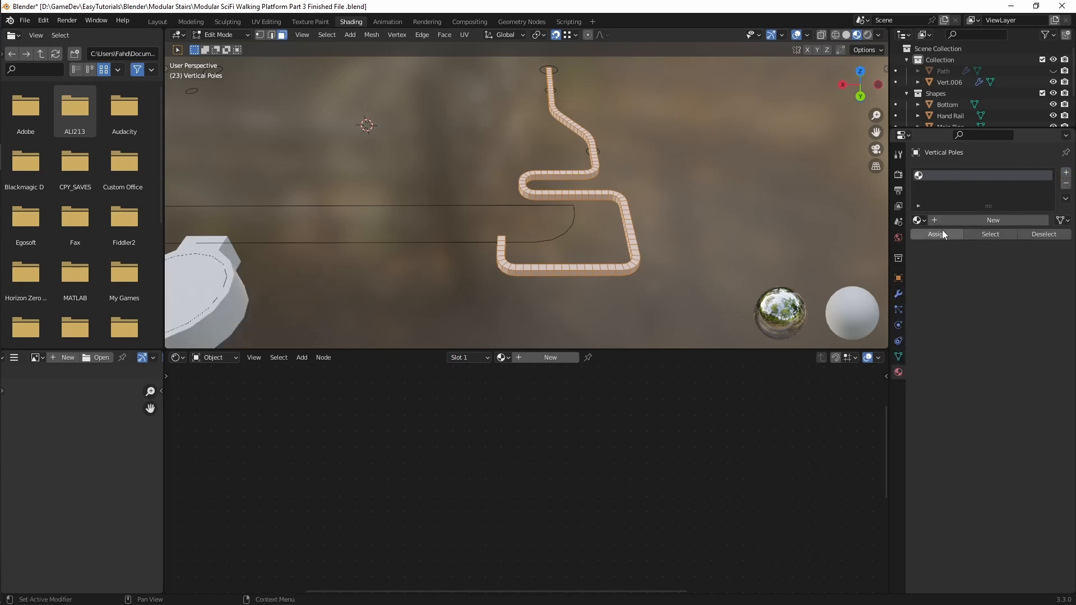
left_click(919, 220)
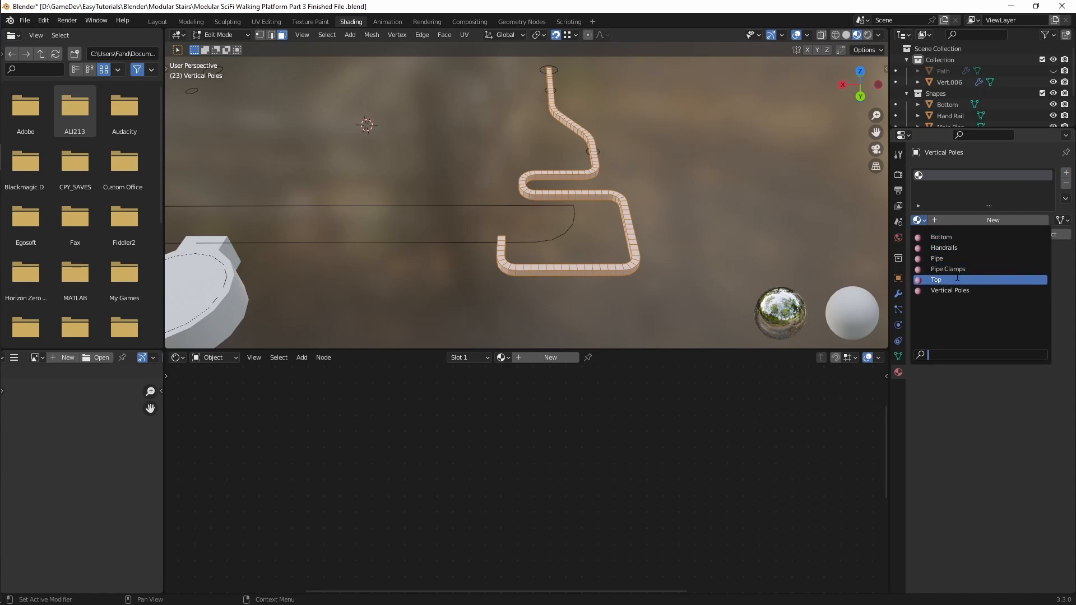
left_click(955, 290)
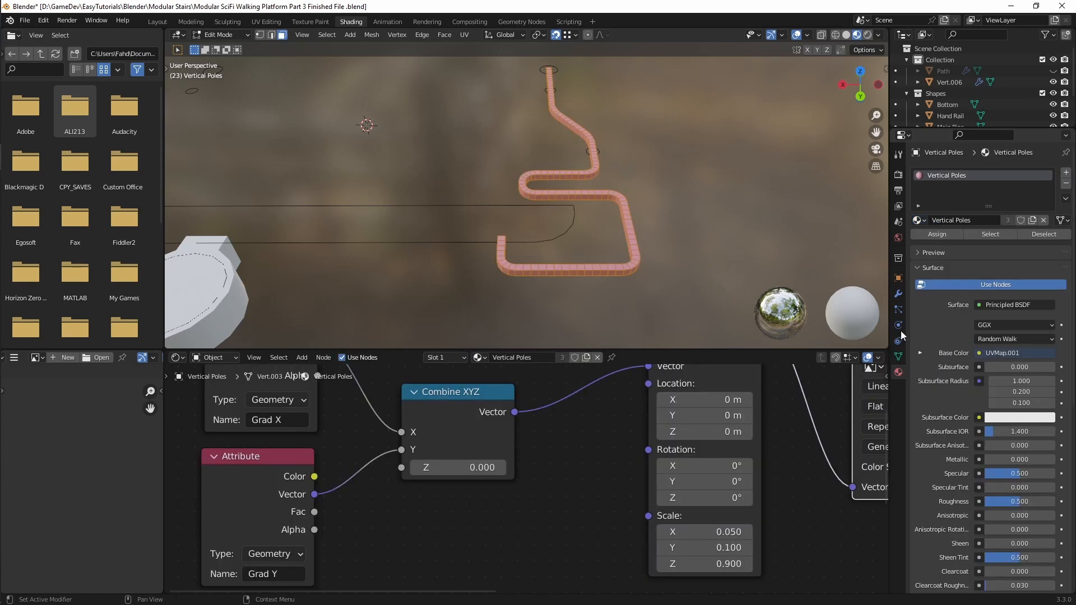
Delete the two Attribute nodes, Combine XYZ and Mapping from the Vertical Poles material, keeping the UVMap.001 image node
scroll(645, 455, "down", 5)
middle_click_drag(654, 435, 590, 472)
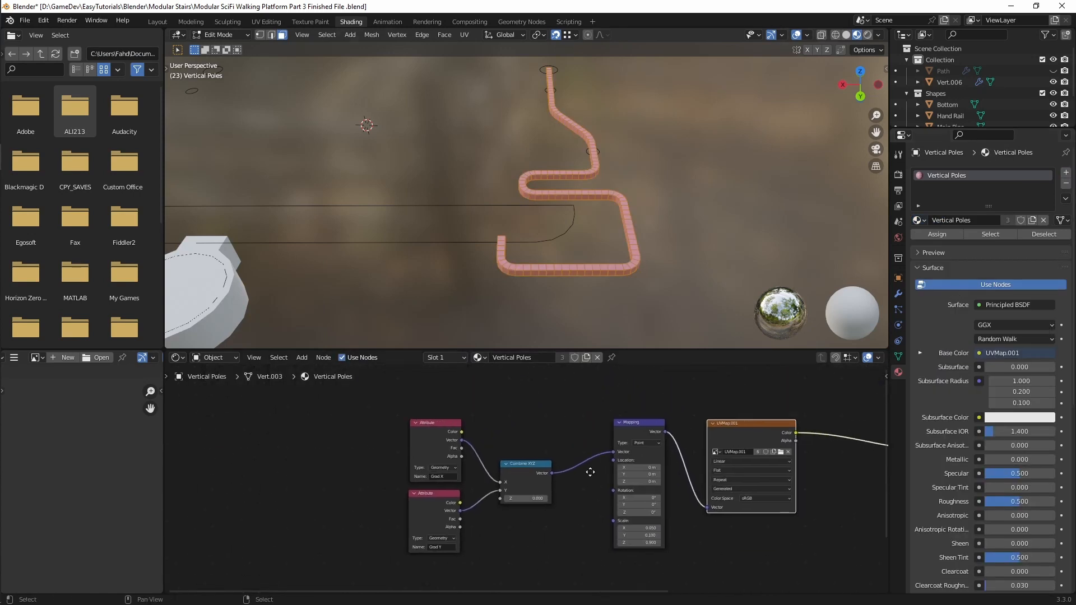
middle_click_drag(670, 413, 652, 397)
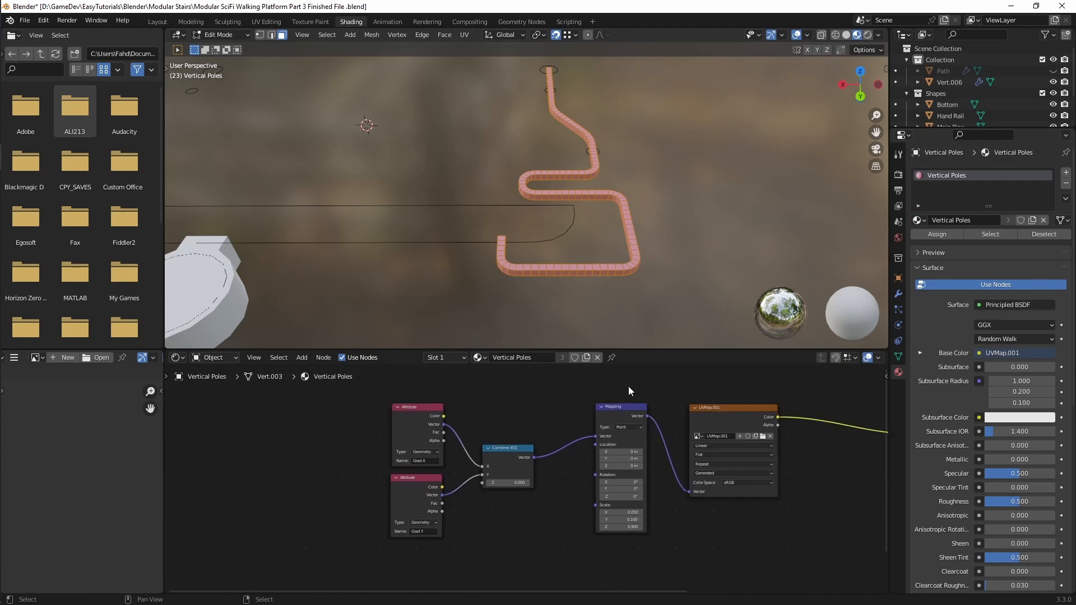
left_click_drag(627, 386, 373, 549)
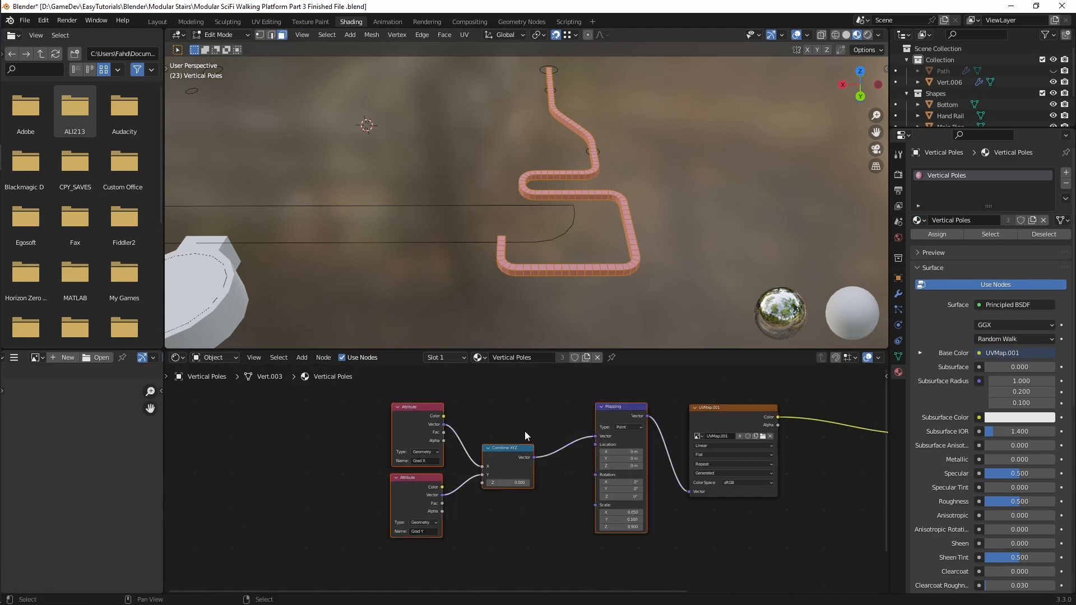
key("x")
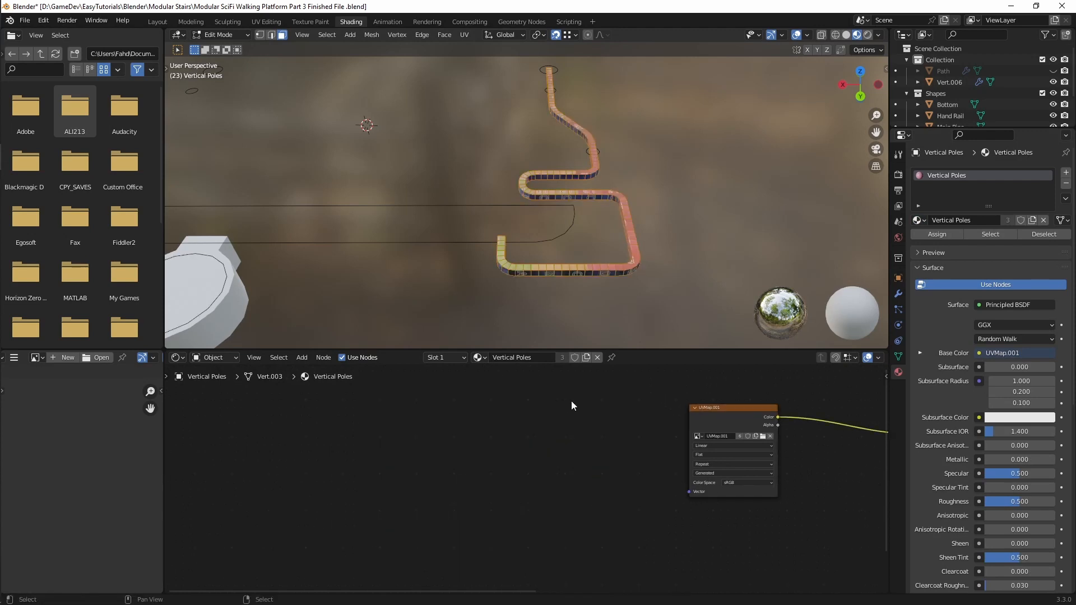
Add linked Texture Coordinate (UV) and Mapping nodes to the UVMap.001 image and inspect the grid on the pole
left_click(744, 407)
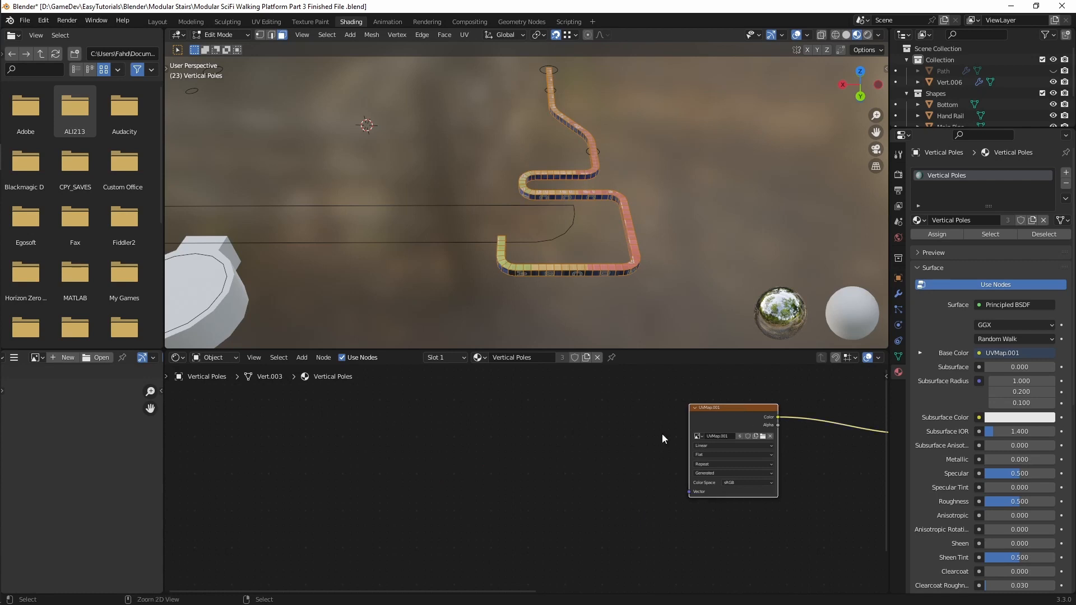
key("ctrl+t")
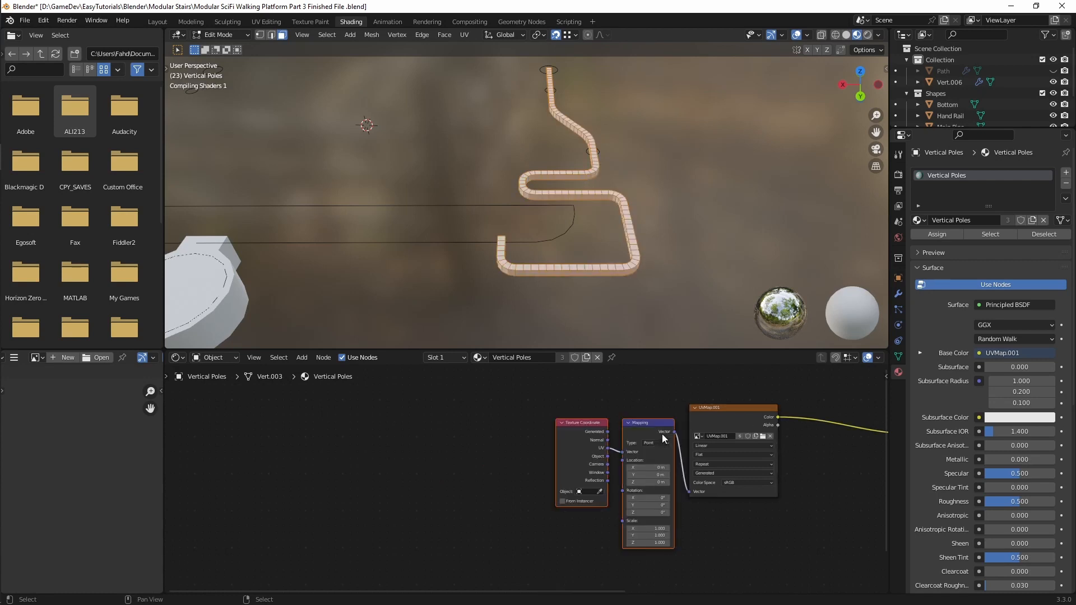
scroll(647, 434, "up", 3)
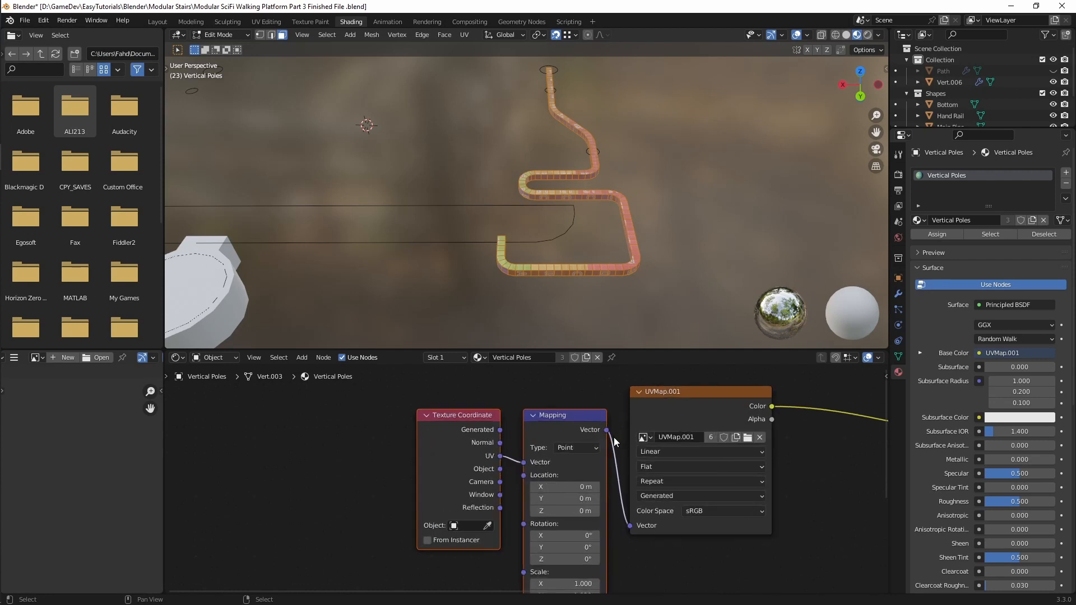
middle_click_drag(581, 438, 593, 466)
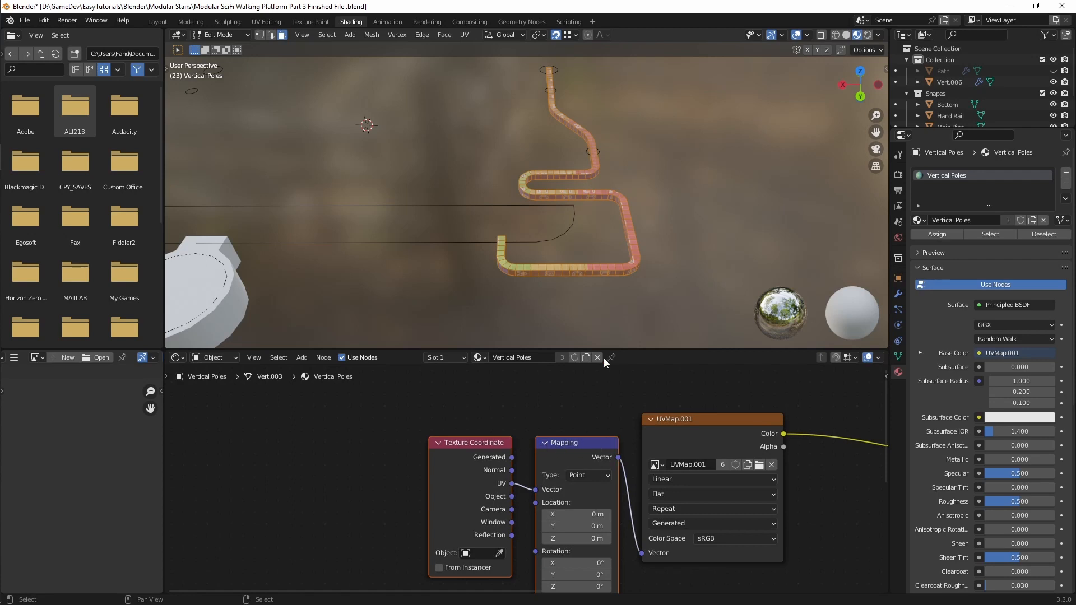
scroll(596, 273, "up", 6)
middle_click_drag(596, 273, 558, 237)
scroll(593, 308, "down", 7)
scroll(604, 262, "up", 4)
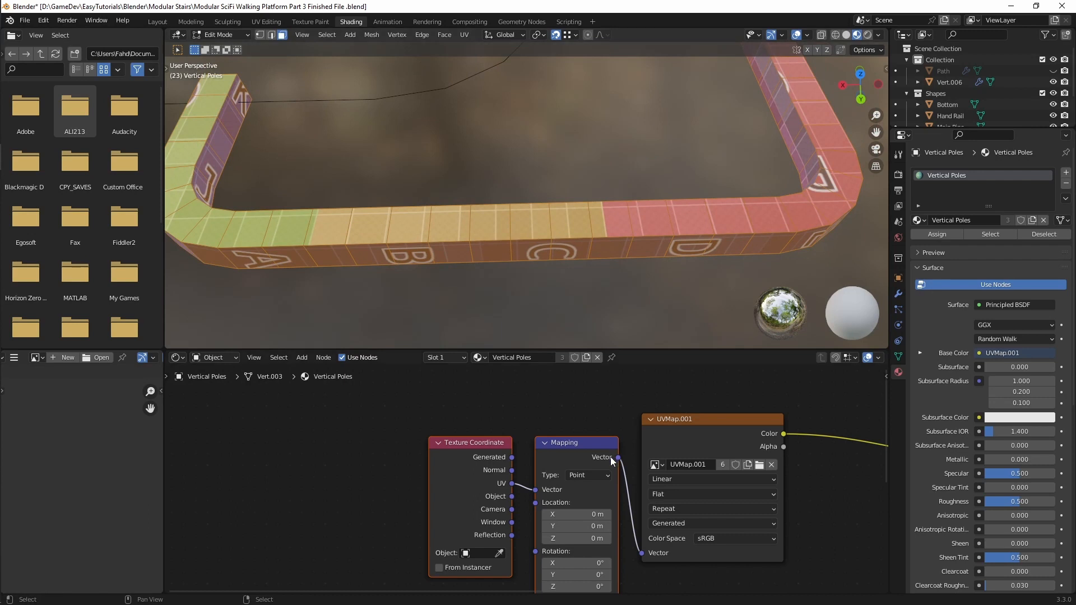
Set the Vertical Poles Mapping node's X and Y scale to 0.5
middle_click_drag(611, 460, 593, 408)
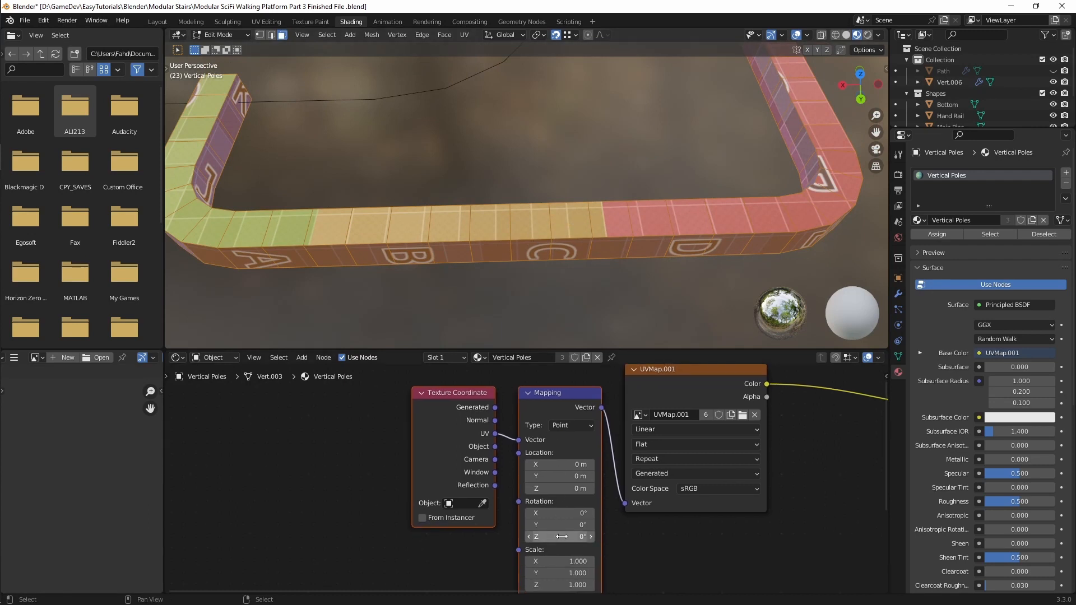
middle_click_drag(561, 536, 560, 458)
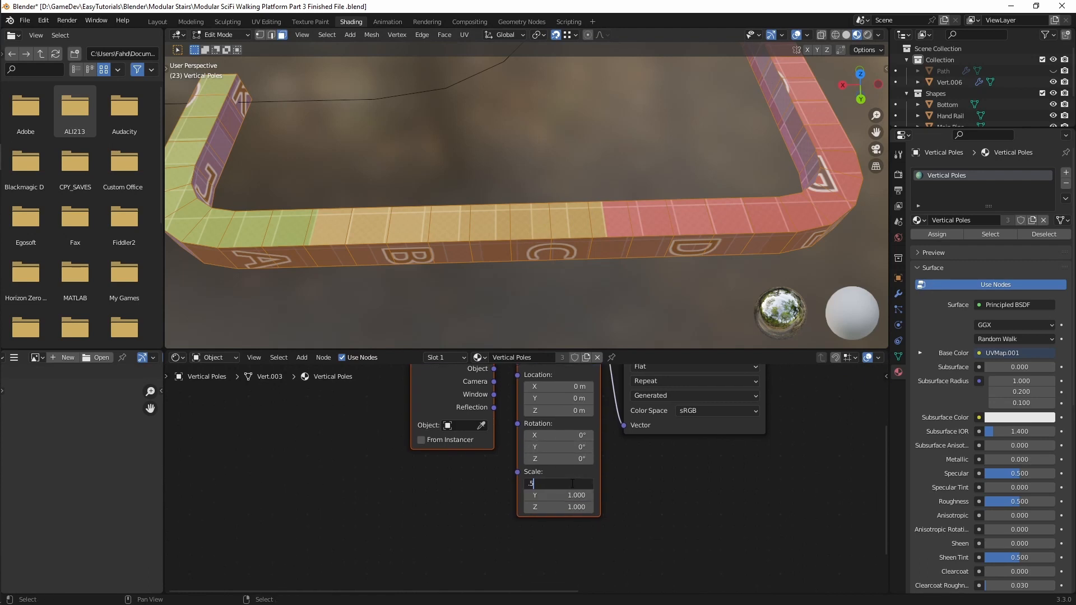
key("Tab")
type(".5")
key("Tab")
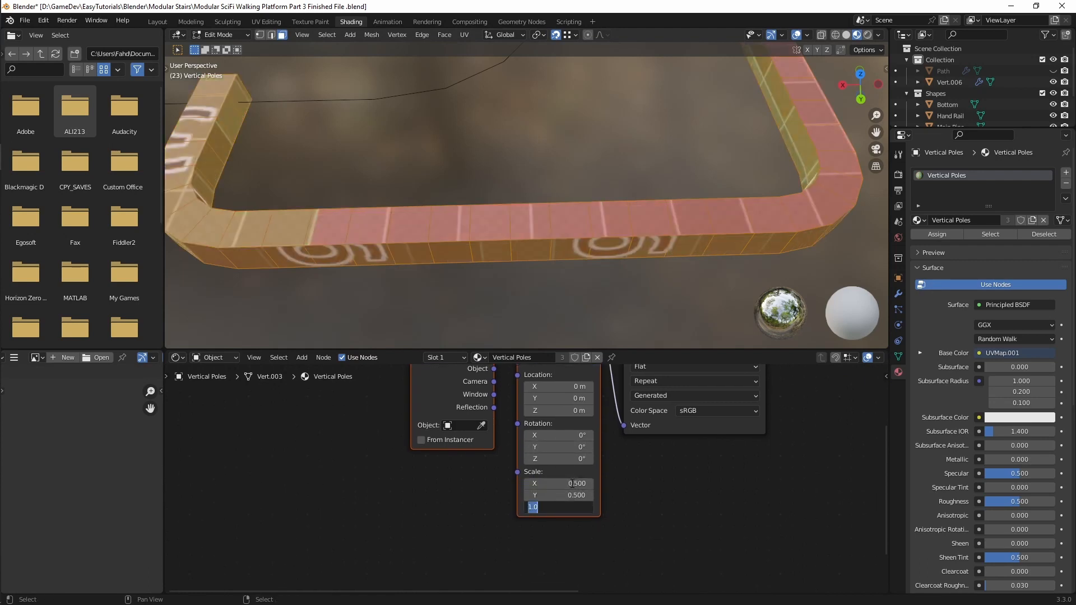
key("Return")
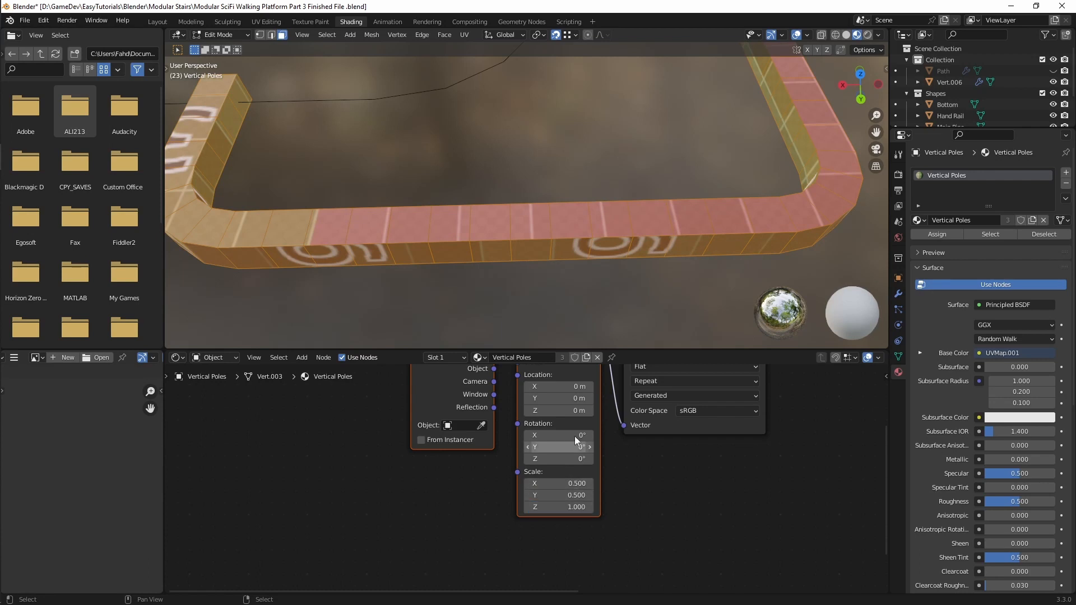
Turn the Mirror modifier's viewport display back on, return to Object Mode and check the poles on the platform
middle_click_drag(437, 202, 499, 254)
scroll(541, 220, "down", 6)
left_click(898, 294)
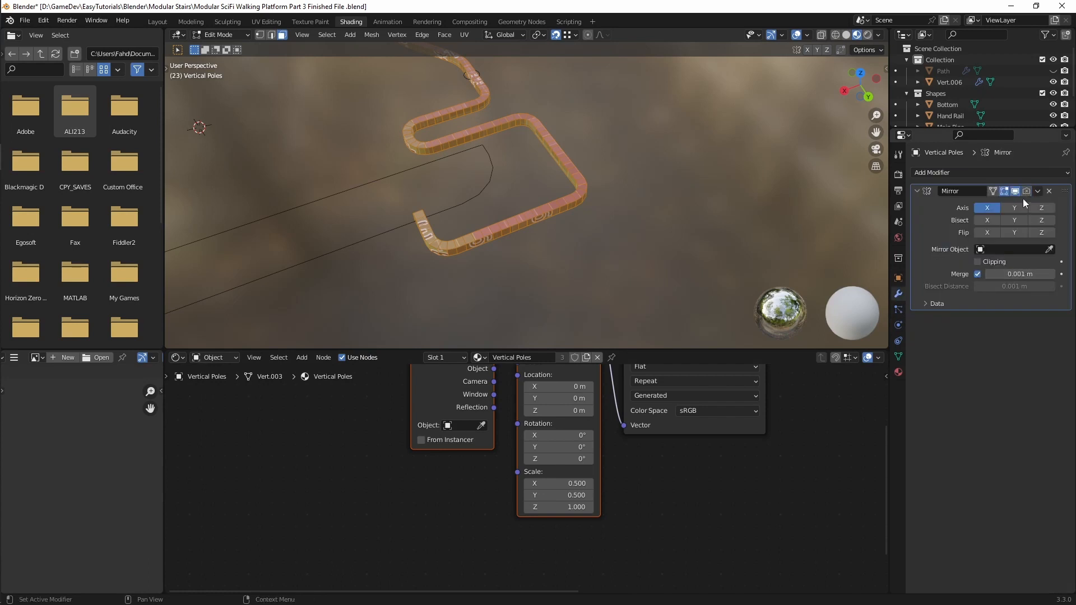
middle_click_drag(471, 257, 540, 250)
key("Tab")
middle_click_drag(463, 251, 446, 94)
middle_click_drag(688, 75, 475, 232)
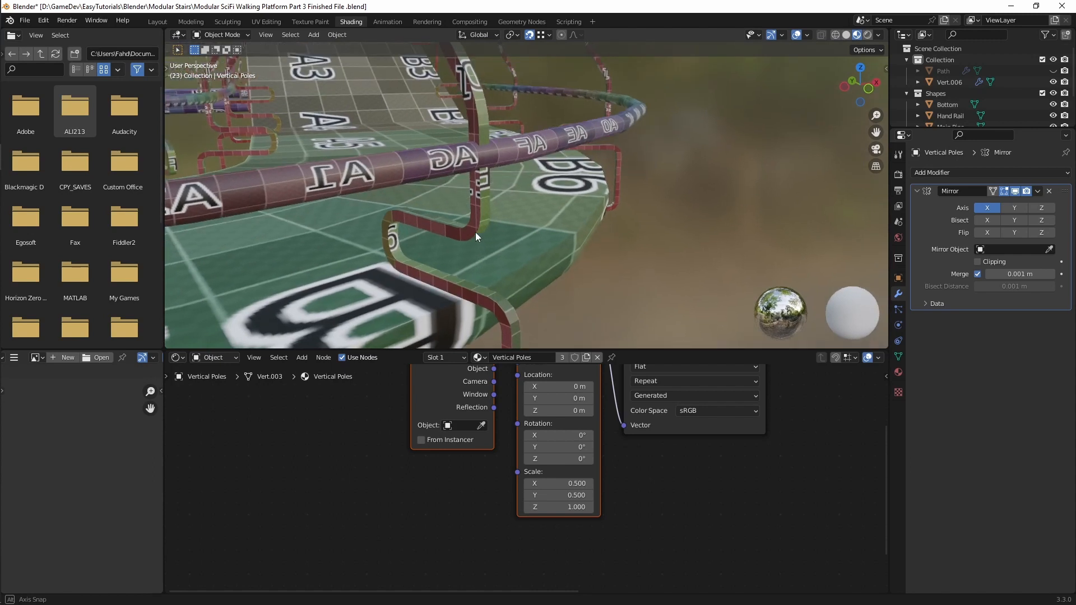
Set the Vertical Poles Mapping node's X and Y scale to 0.3
left_click(563, 483)
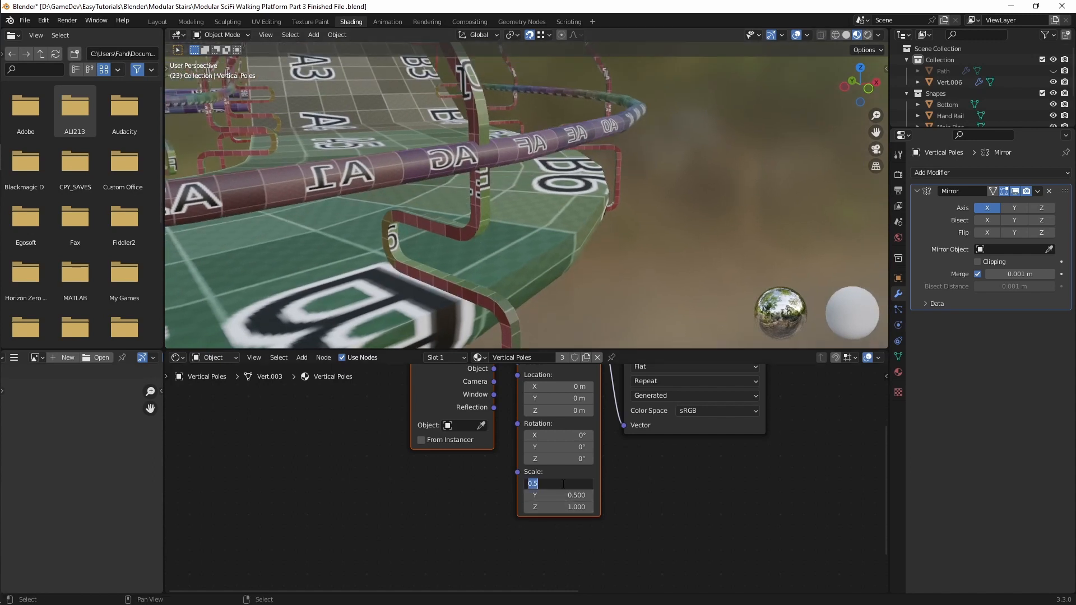
type(".3")
key("Tab")
type(".3")
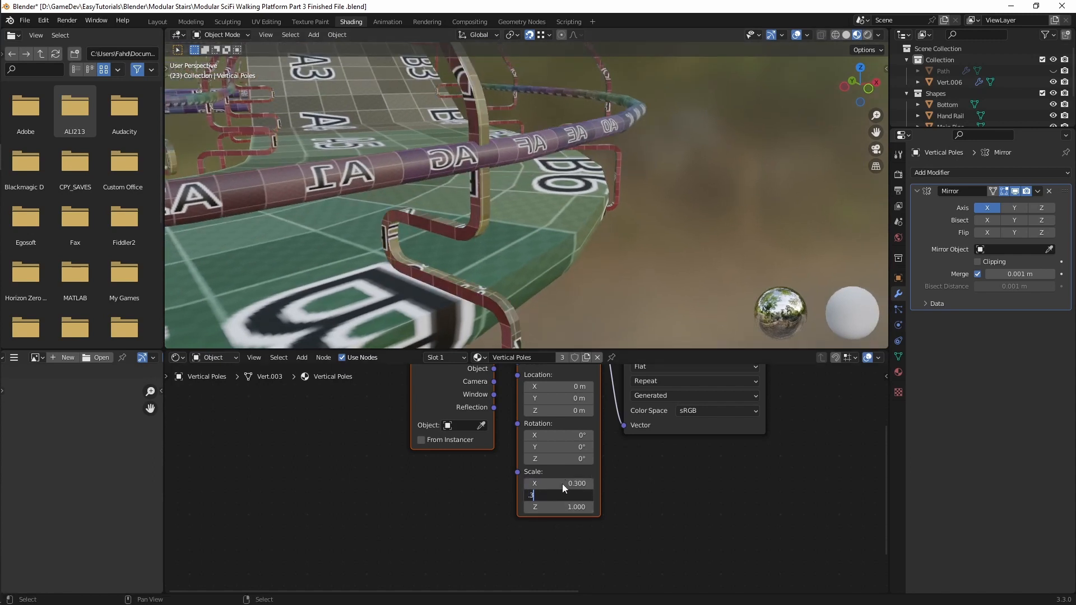
key("Return")
Unwrap the Pipe Clamp mesh with Smart UV Project in Edit Mode, using the 66° angle limit
middle_click_drag(452, 291, 526, 257)
scroll(502, 265, "up", 10)
left_click(528, 251)
key("ctrl+Tab")
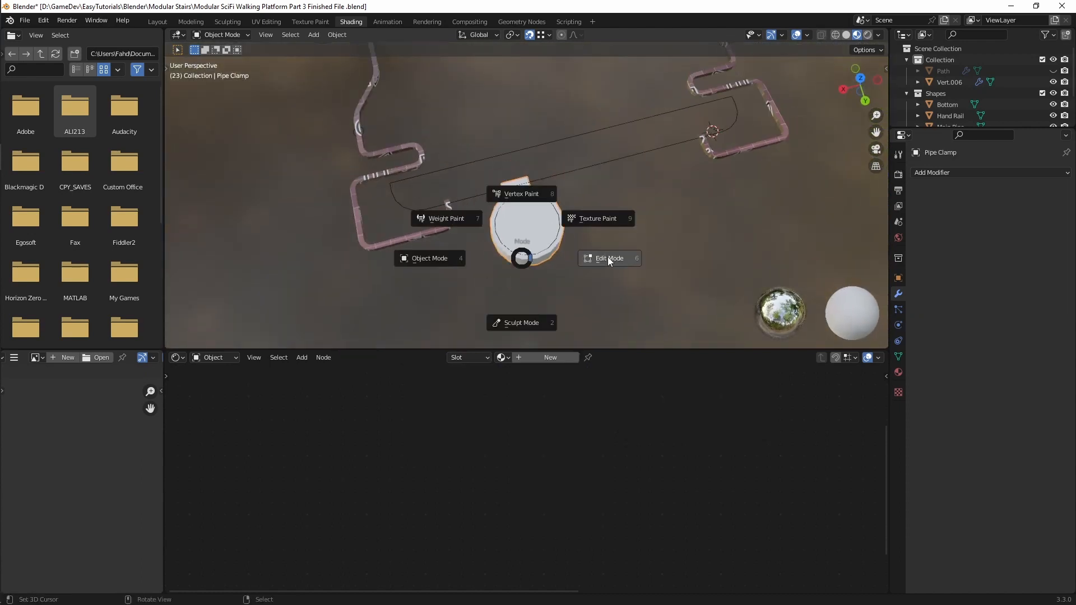
left_click(609, 257)
middle_click_drag(593, 238, 563, 228)
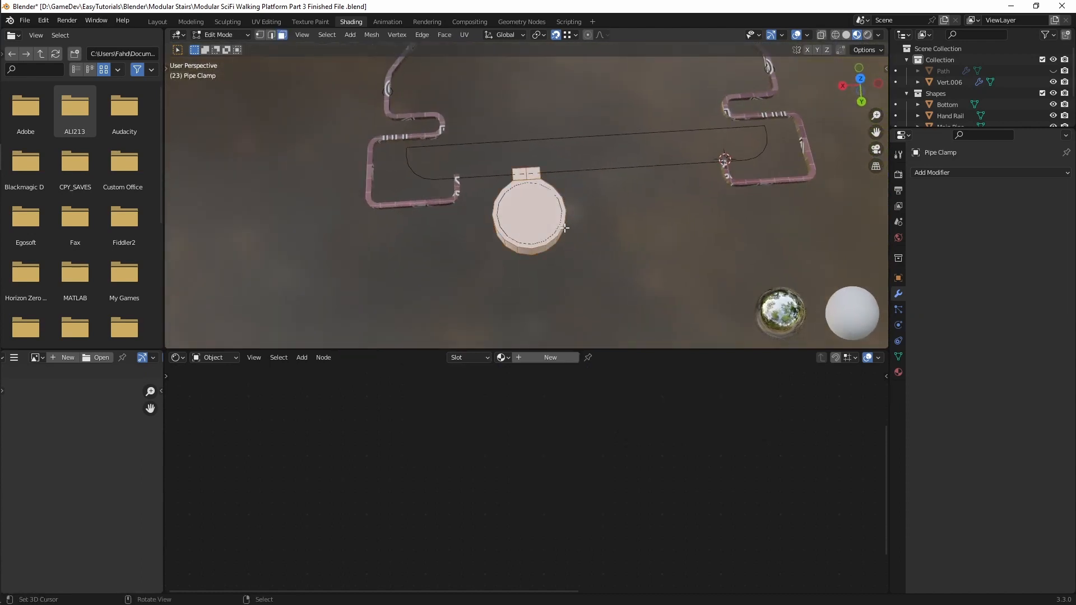
key("u")
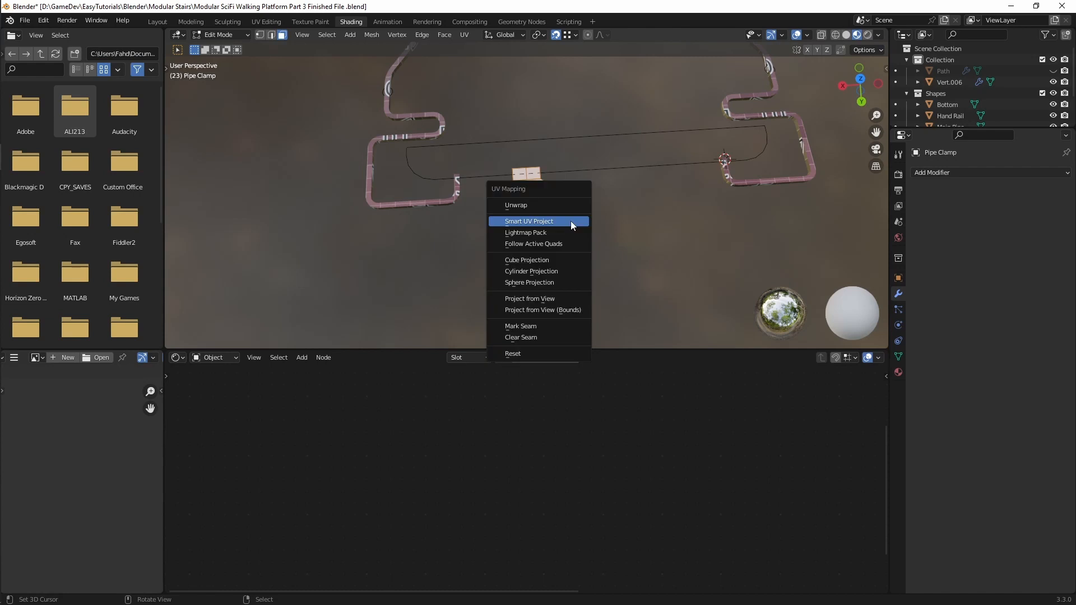
left_click(569, 222)
left_click(605, 307)
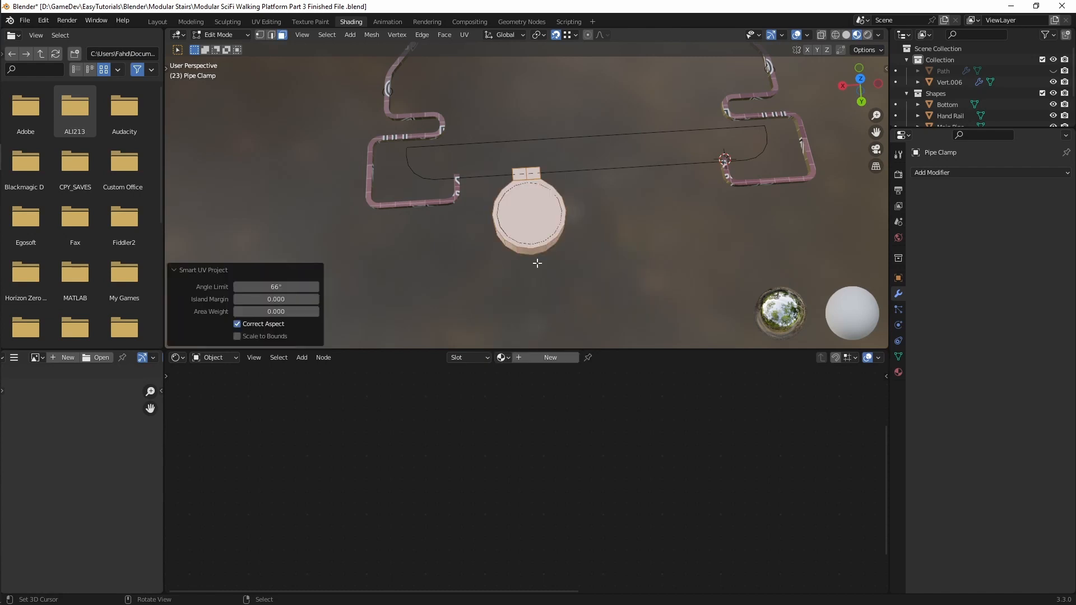
Add a material slot to the Pipe Clamp and assign the existing Pipe Clamps material to it
scroll(533, 211, "up", 2)
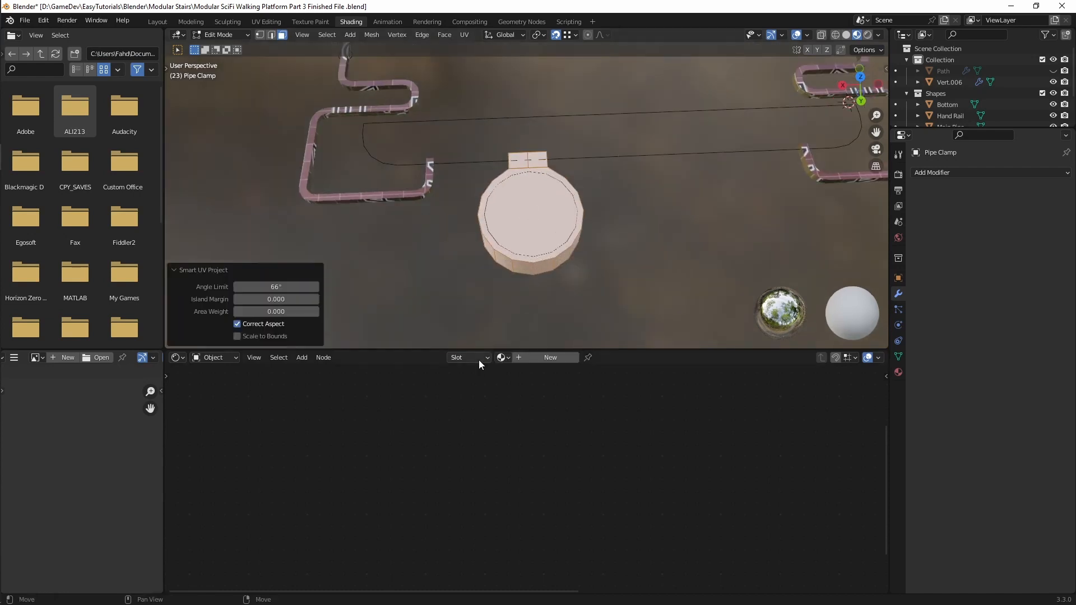
left_click(898, 372)
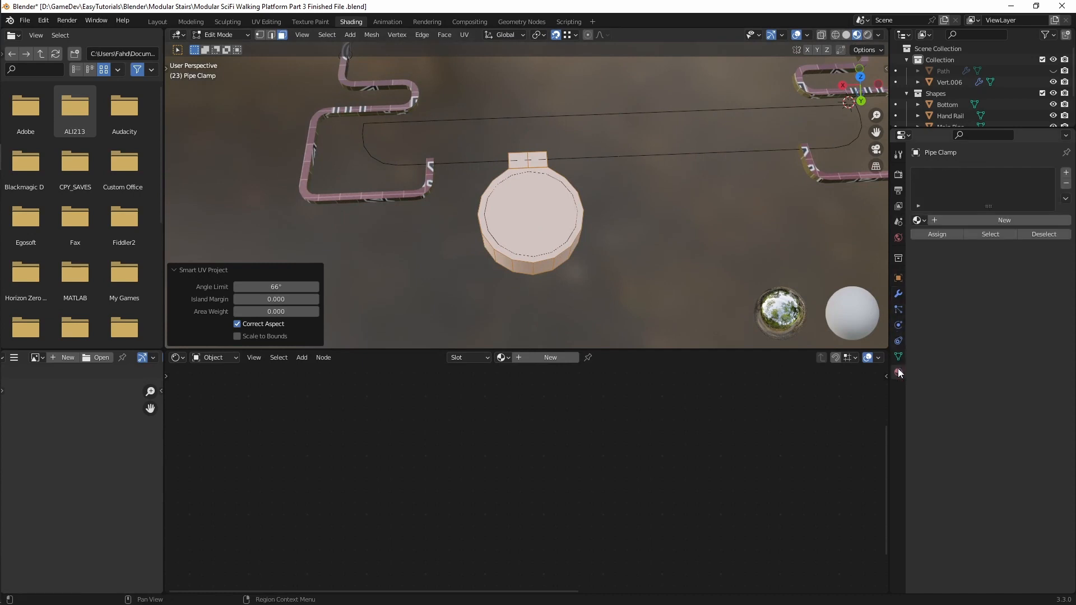
left_click(1065, 173)
left_click(916, 220)
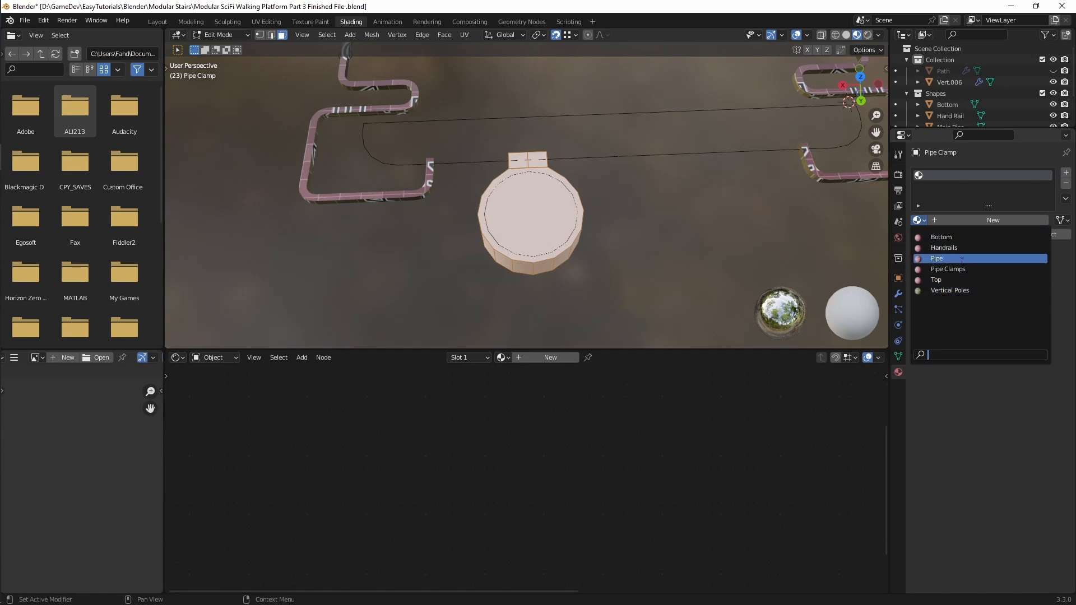
left_click(953, 260)
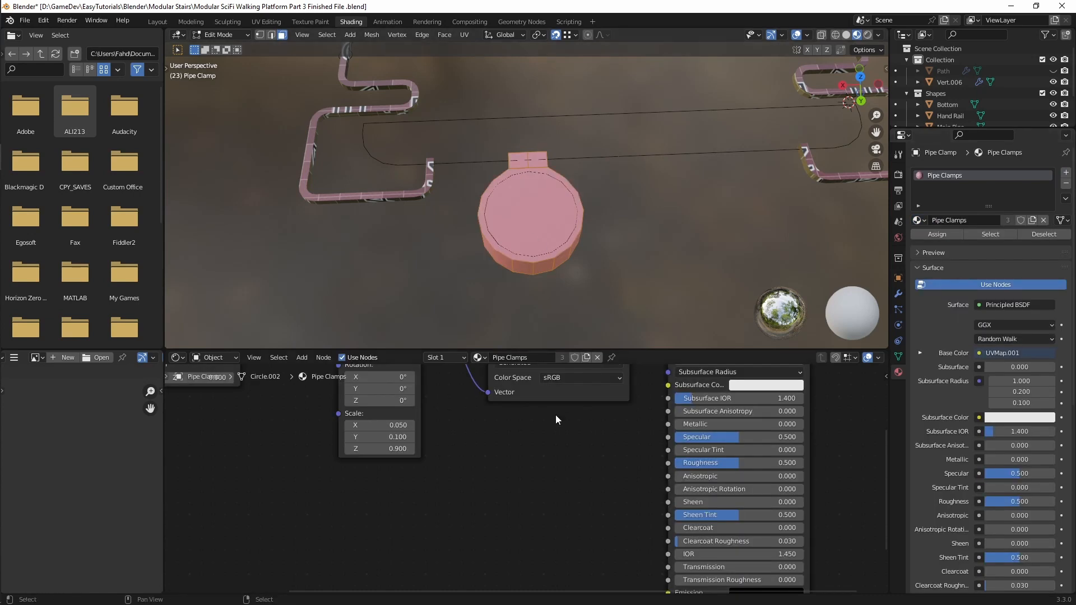
Replace the old nodes feeding the UVMap.001 image with linked Texture Coordinate (UV) and Mapping nodes
scroll(556, 420, "down", 6)
left_click_drag(644, 379, 240, 548)
key("x")
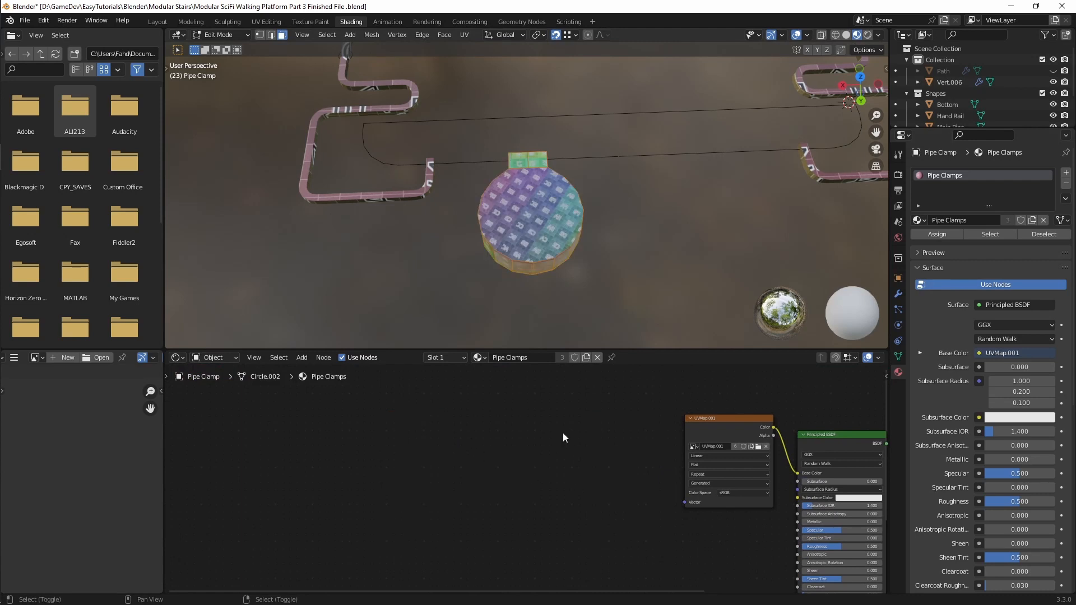
key("shift+a")
left_click(708, 419)
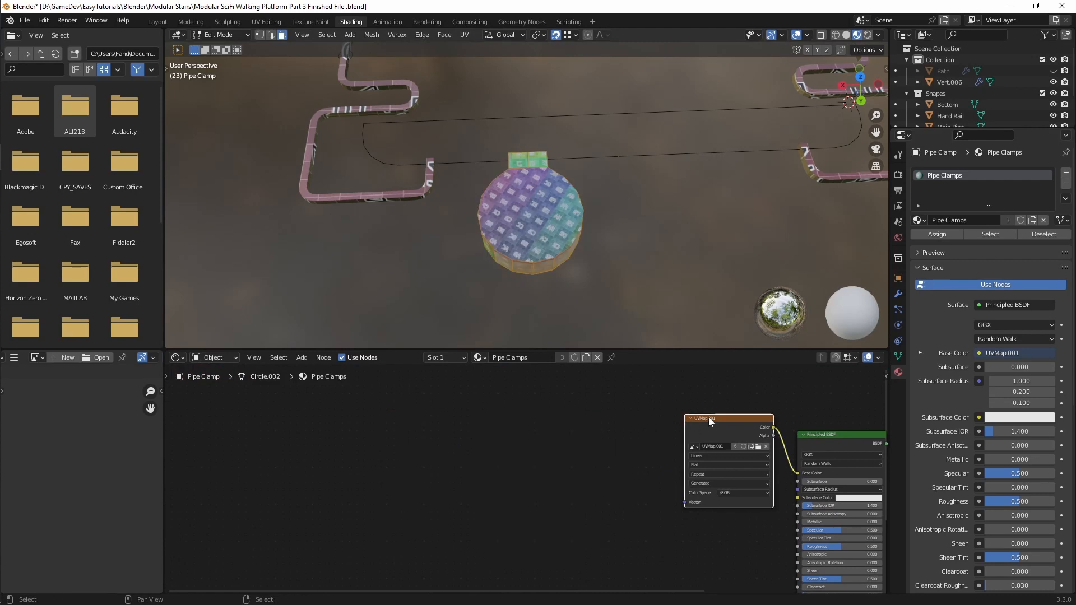
key("ctrl+t")
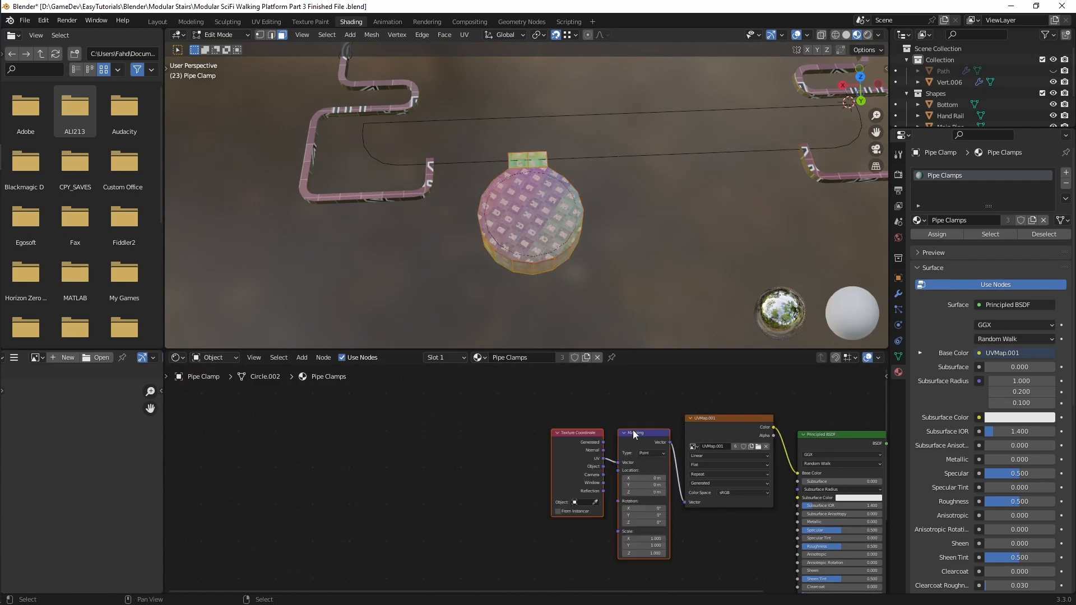
Set the Pipe Clamps Mapping node's X and Y scale to 0.3
middle_click_drag(649, 412, 604, 413)
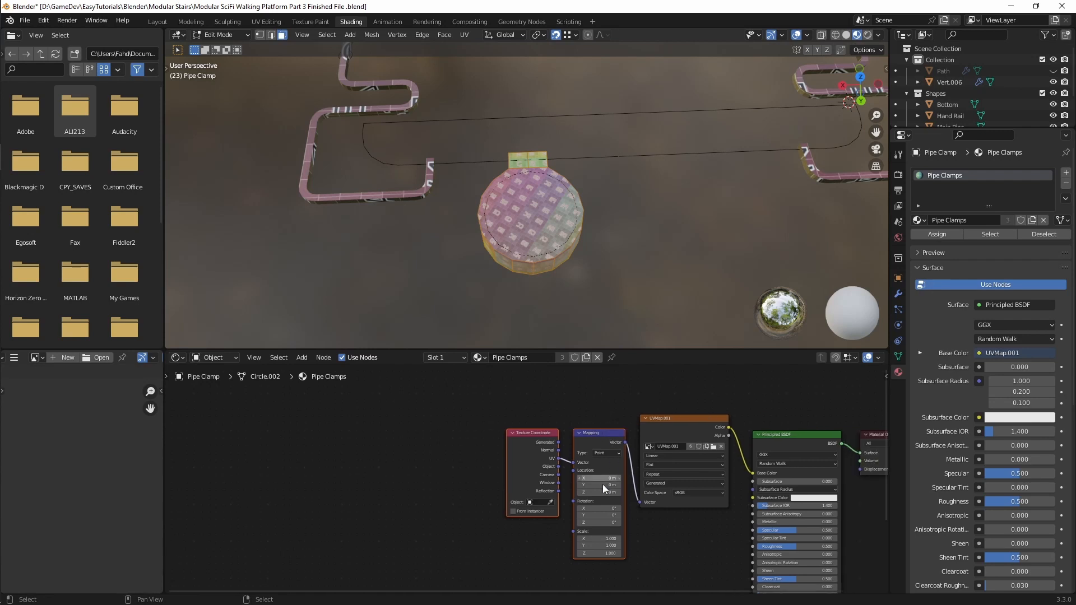
scroll(600, 479, "up", 2)
scroll(527, 238, "up", 5)
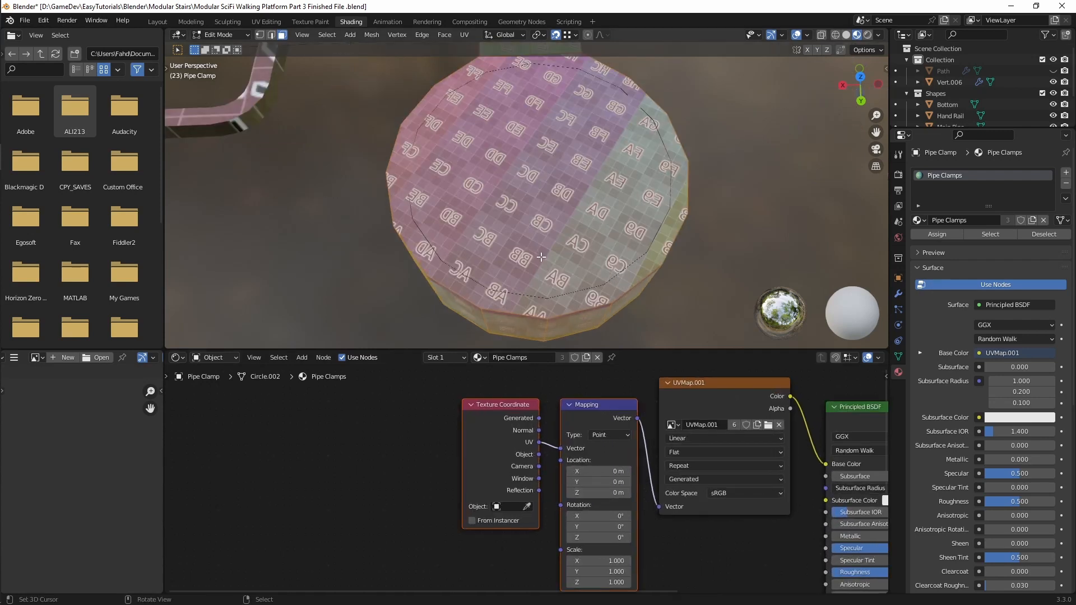
middle_click_drag(587, 505, 587, 463)
left_click(611, 519)
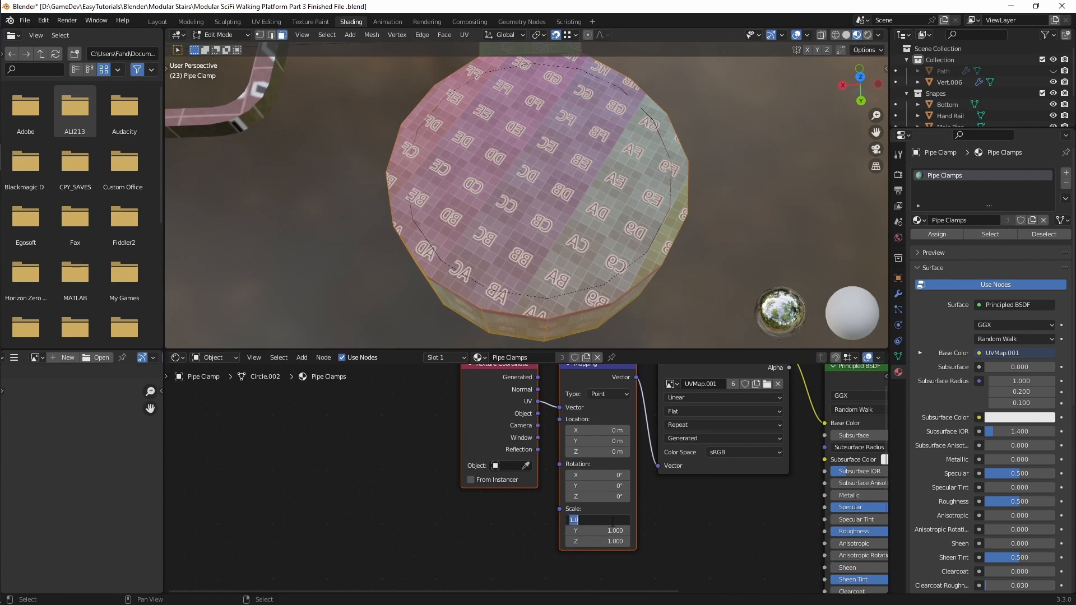
type(".3")
key("Tab")
type(".3")
key("Return")
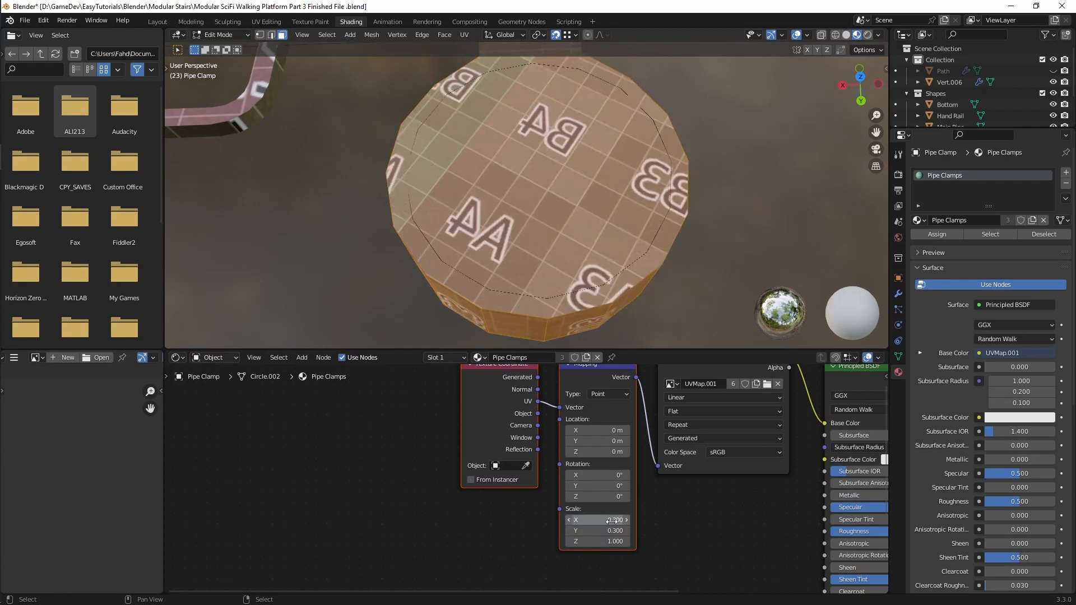
Return to Object Mode and inspect the grid scale on the clamp around the platform's underside pipe
scroll(512, 190, "down", 8)
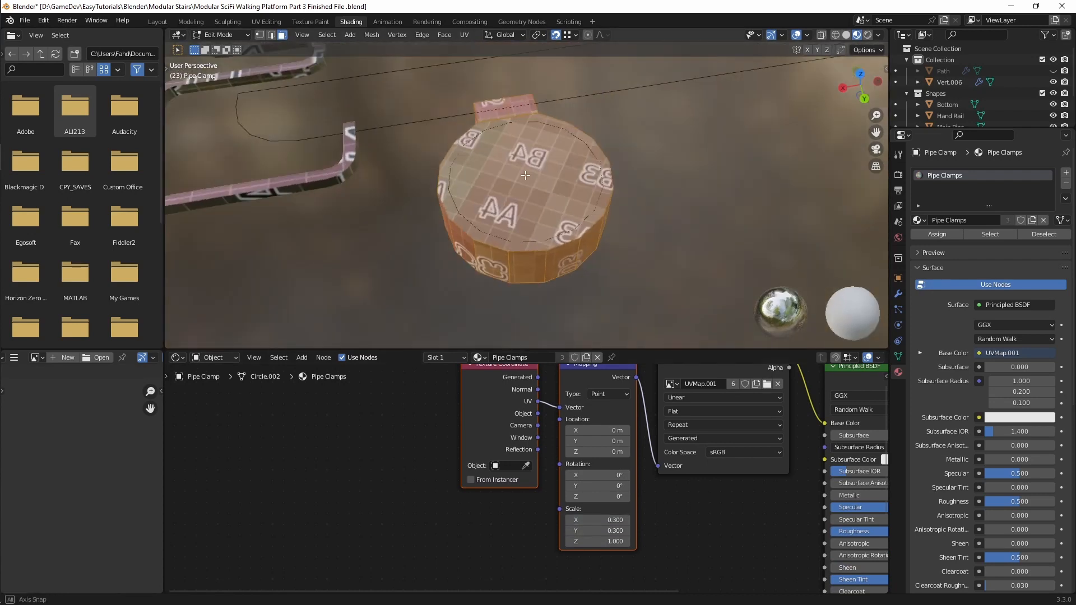
middle_click_drag(524, 186, 602, 157)
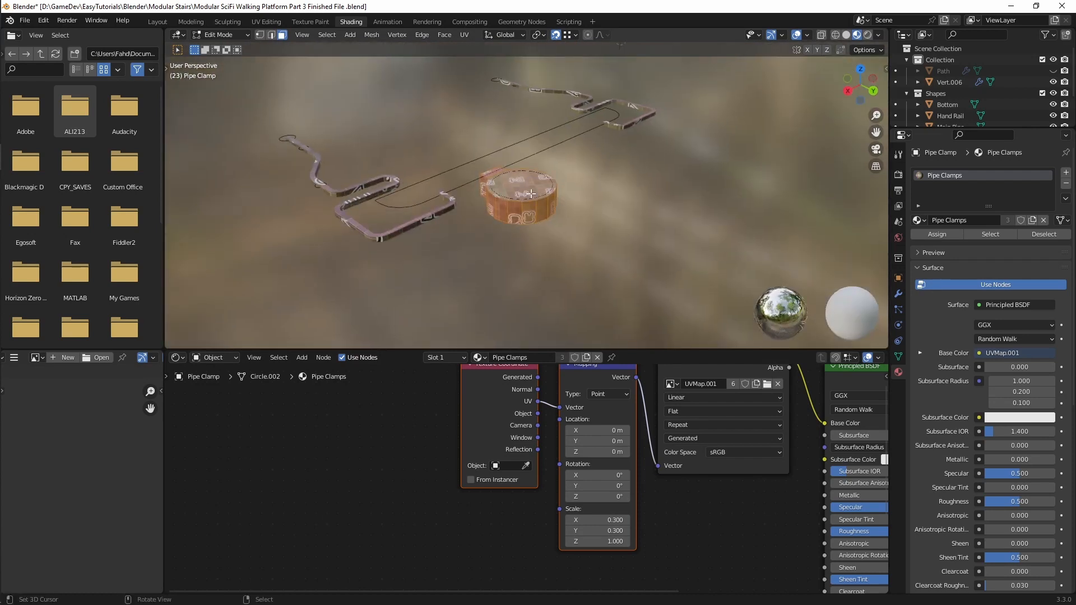
scroll(530, 194, "down", 4)
key("Tab")
middle_click_drag(491, 198, 605, 181)
middle_click_drag(594, 182, 453, 305, "shift")
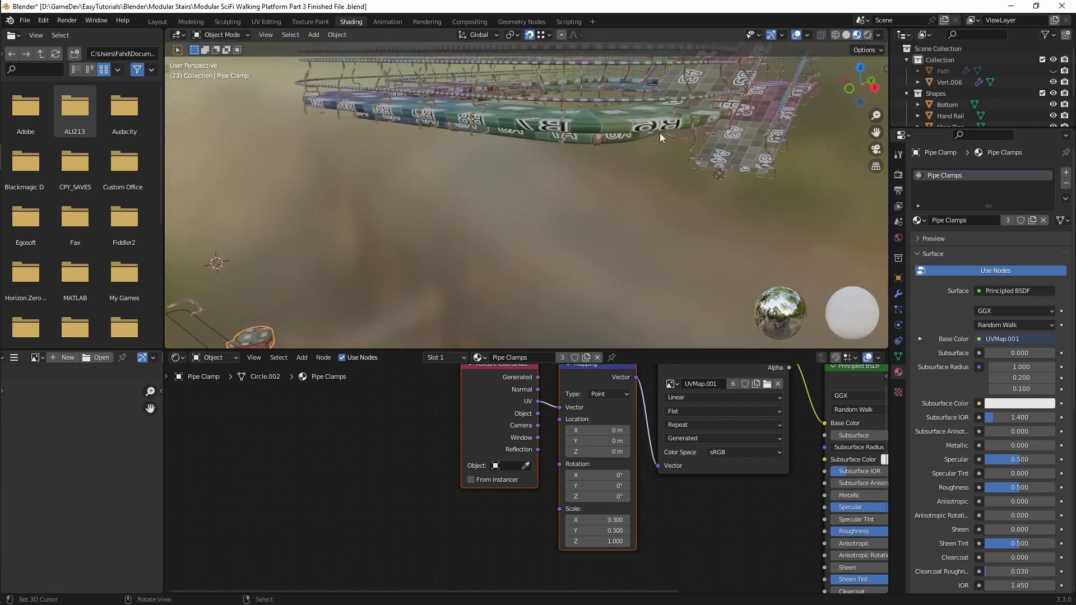
scroll(660, 133, "up", 8)
middle_click_drag(621, 112, 533, 119, "shift")
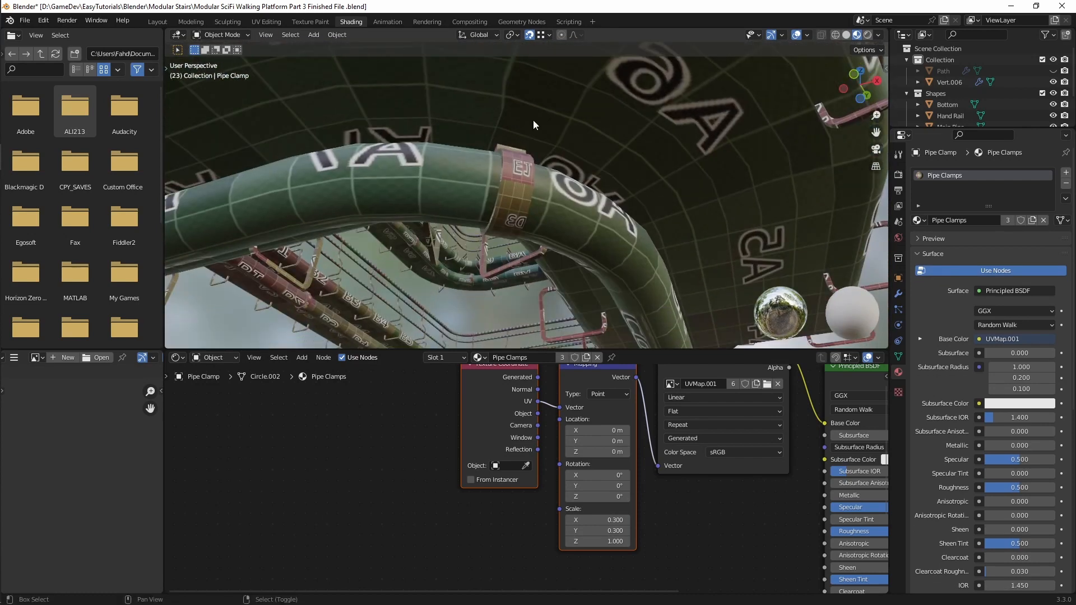
scroll(520, 180, "up", 3)
middle_click_drag(520, 179, 502, 142)
scroll(519, 198, "up", 3)
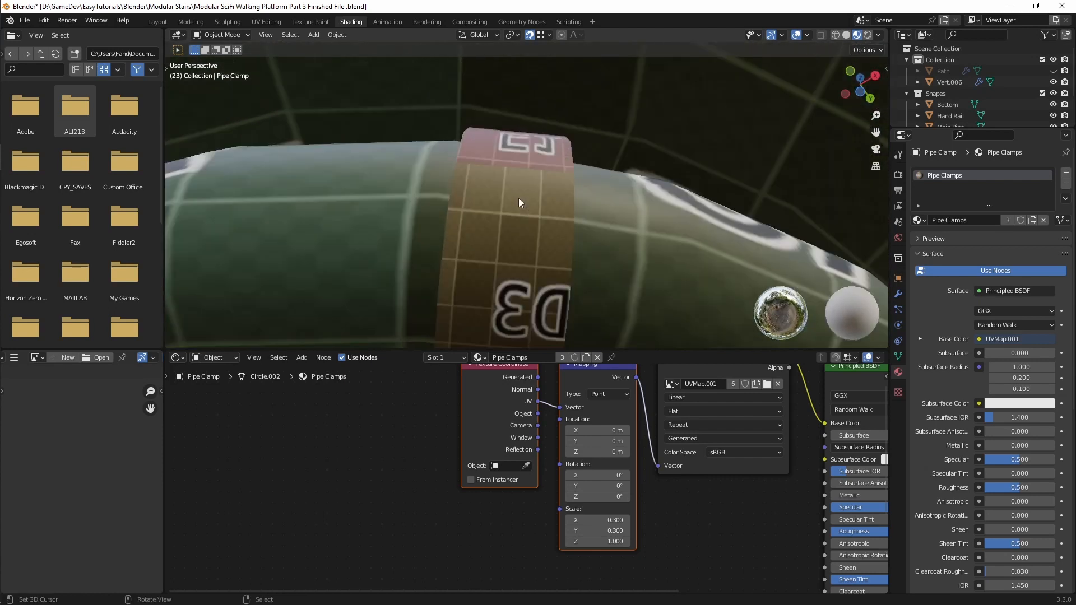
Set the Pipe Clamps Mapping node's X and Y scale to 0.2
scroll(519, 198, "down", 3)
left_click(596, 520)
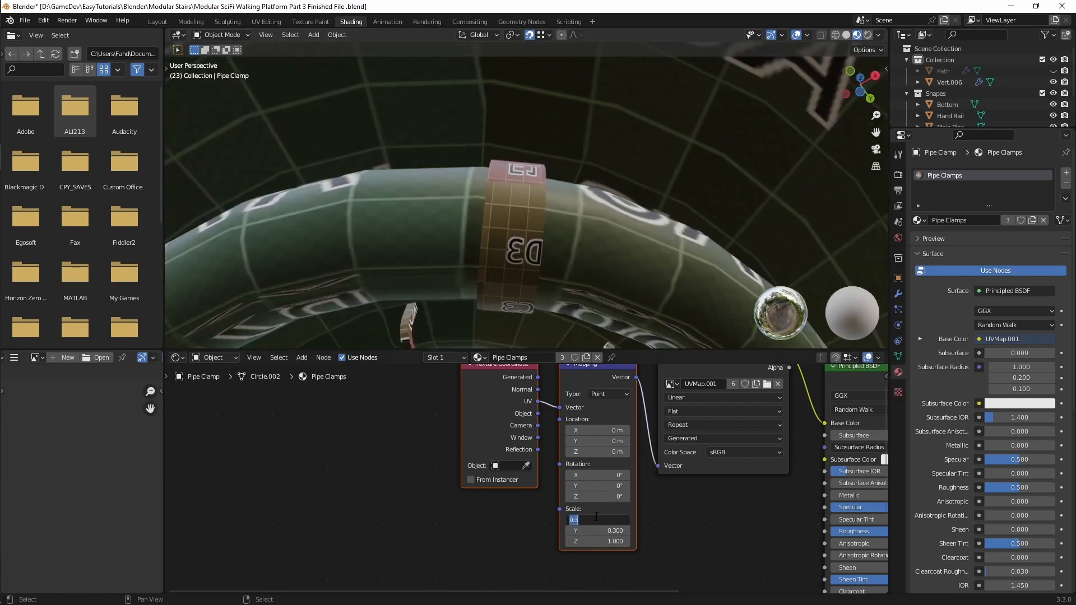
type(".2")
key("Return")
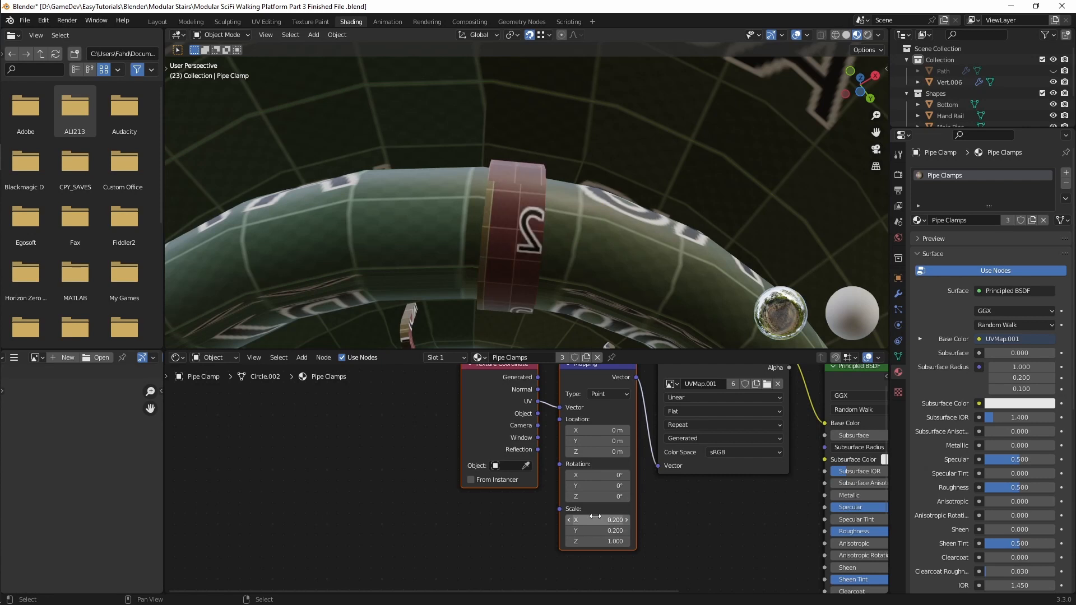
Enter Edit Mode on the Bottom profile shape and switch to vertex selection to show its vertices
middle_click_drag(489, 177, 574, 179)
scroll(507, 163, "down", 4)
scroll(582, 213, "down", 6)
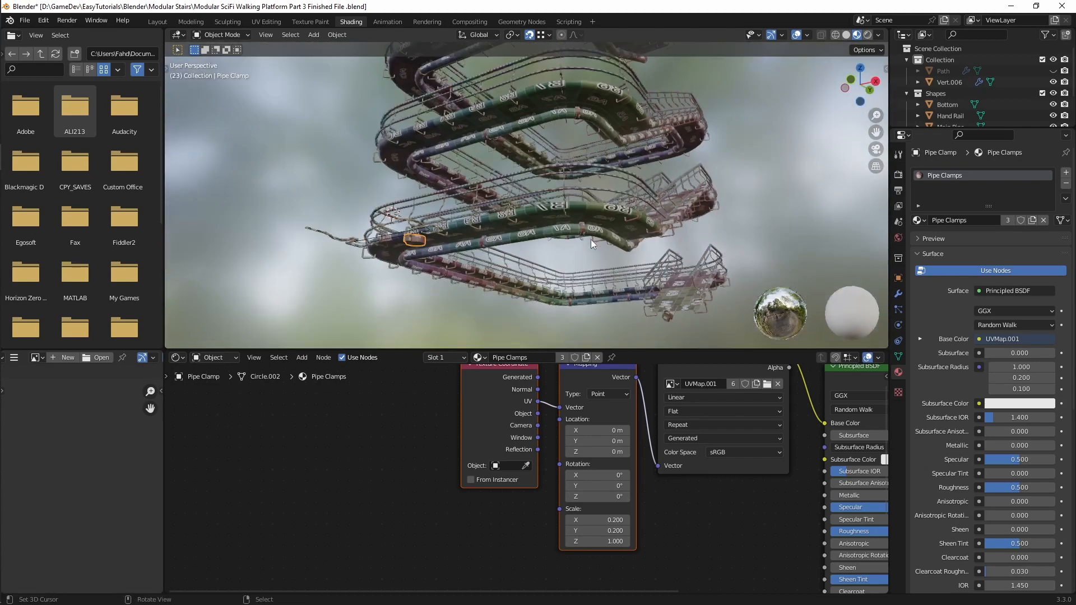
middle_click_drag(476, 214, 712, 134)
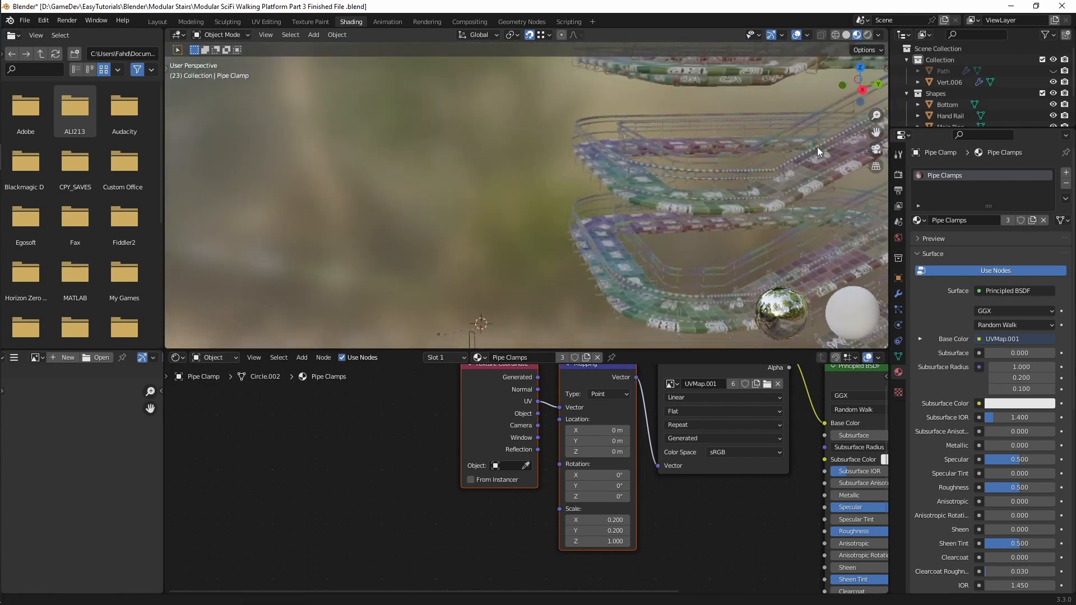
scroll(712, 135, "down", 2)
scroll(542, 271, "up", 3)
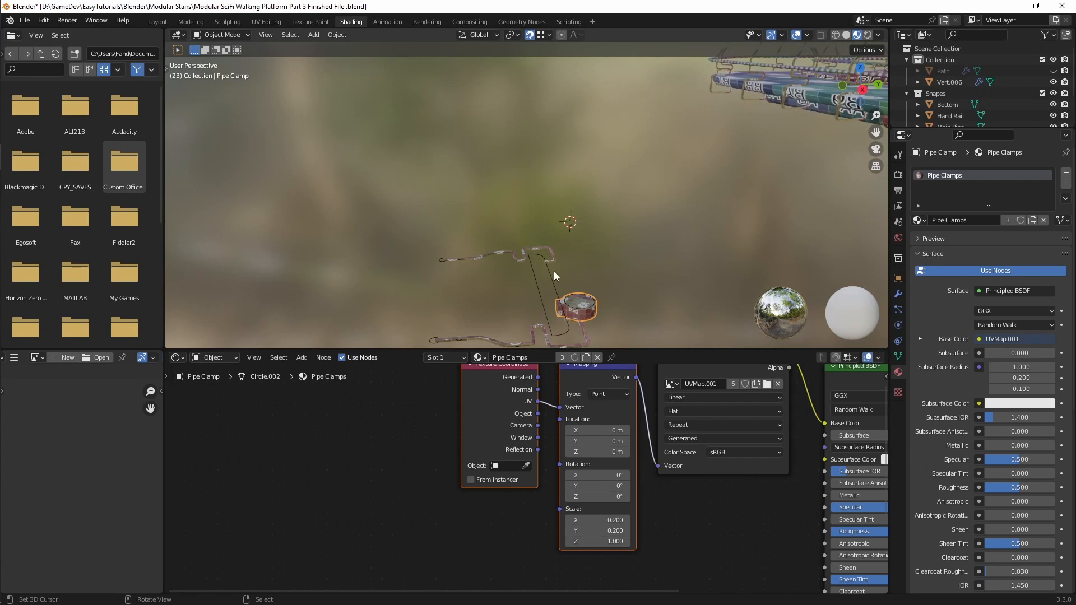
left_click(555, 272)
key("ctrl+Tab")
left_click(636, 273)
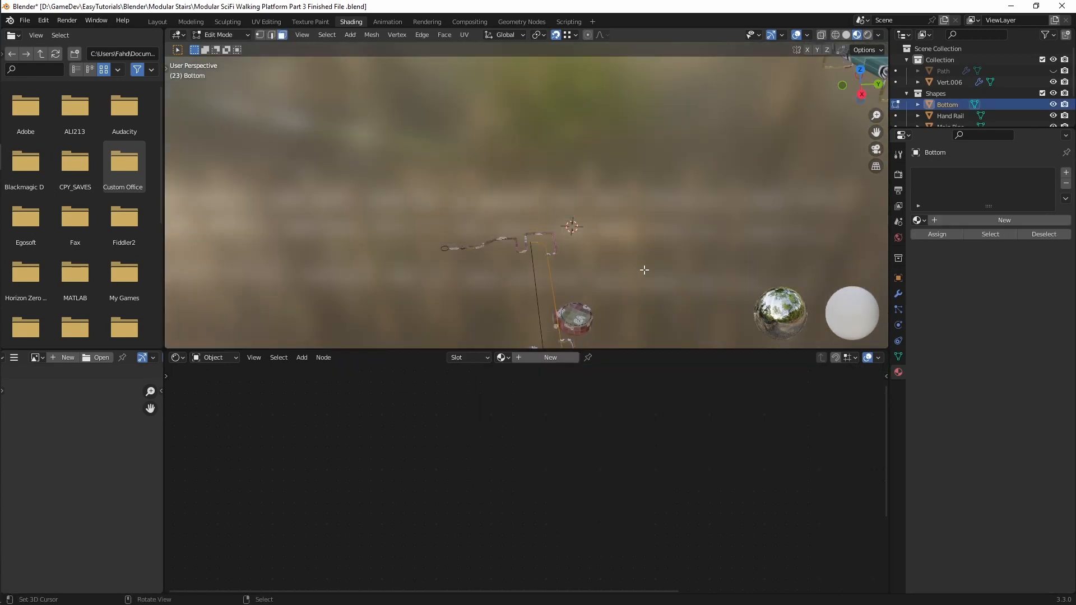
middle_click_drag(643, 269, 479, 261)
scroll(525, 258, "up", 4)
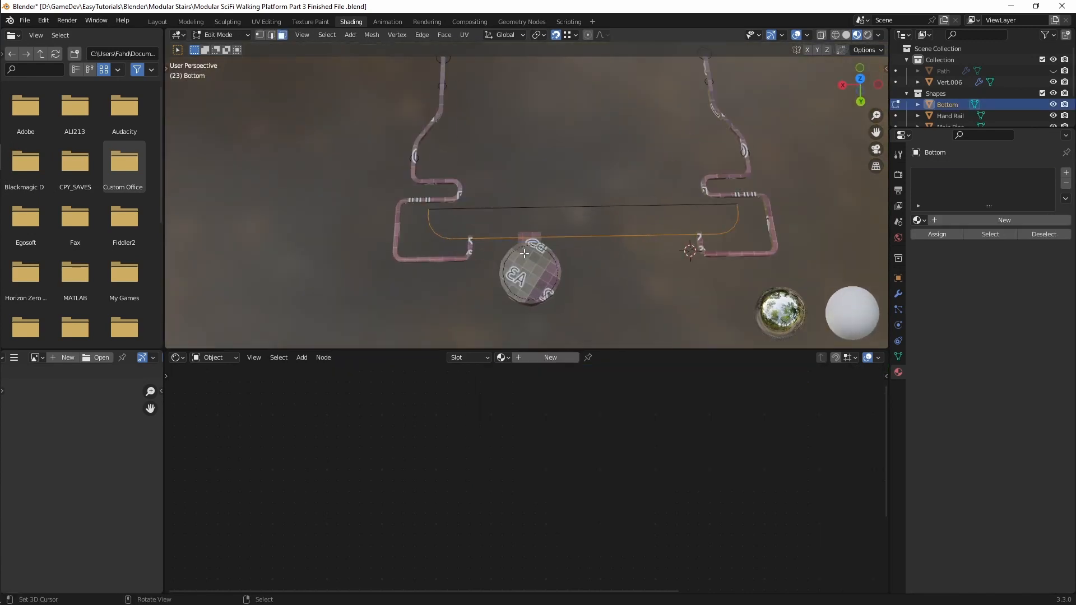
key("1")
scroll(548, 264, "up", 2)
middle_click_drag(548, 264, 566, 268)
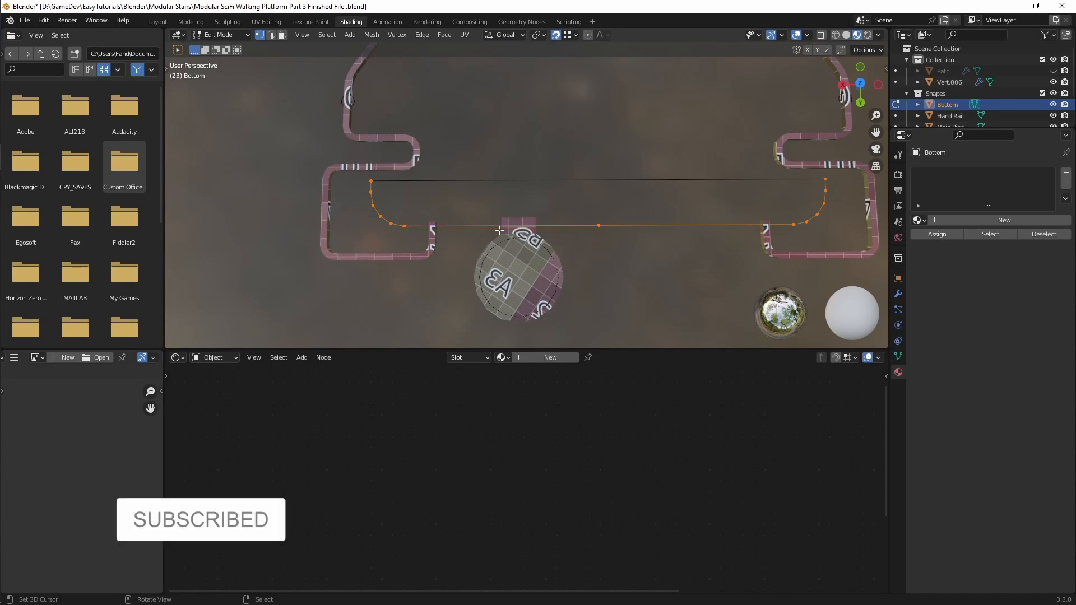
Subdivide the Bottom profile's two long straight edges beside the middle vertex with 8 cuts
key("2")
left_click(432, 226)
left_click(665, 226, "shift")
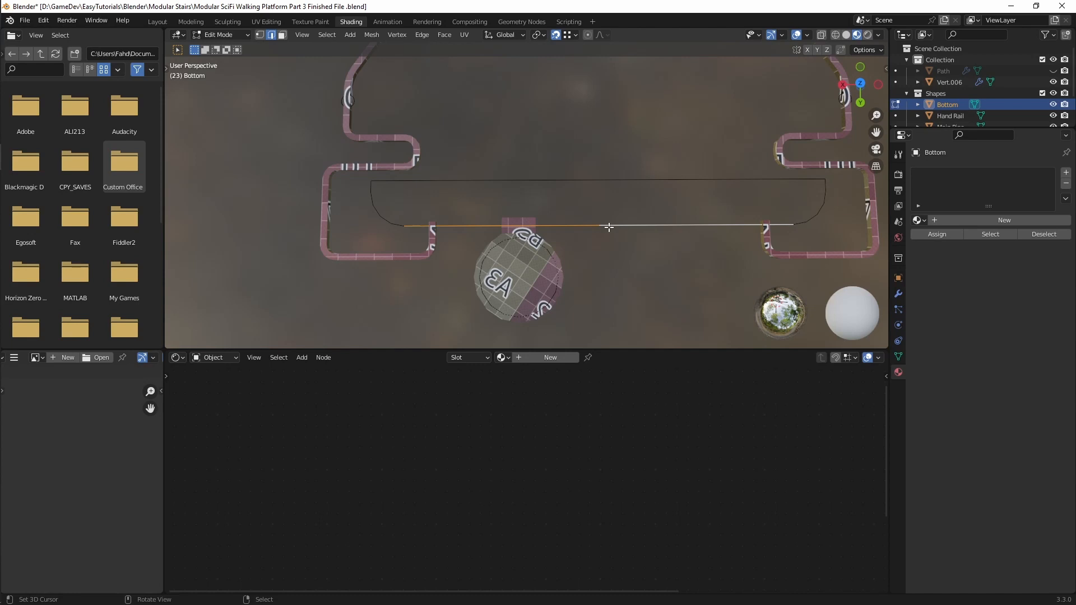
key("u")
key("Escape")
right_click(608, 227)
left_click(608, 227)
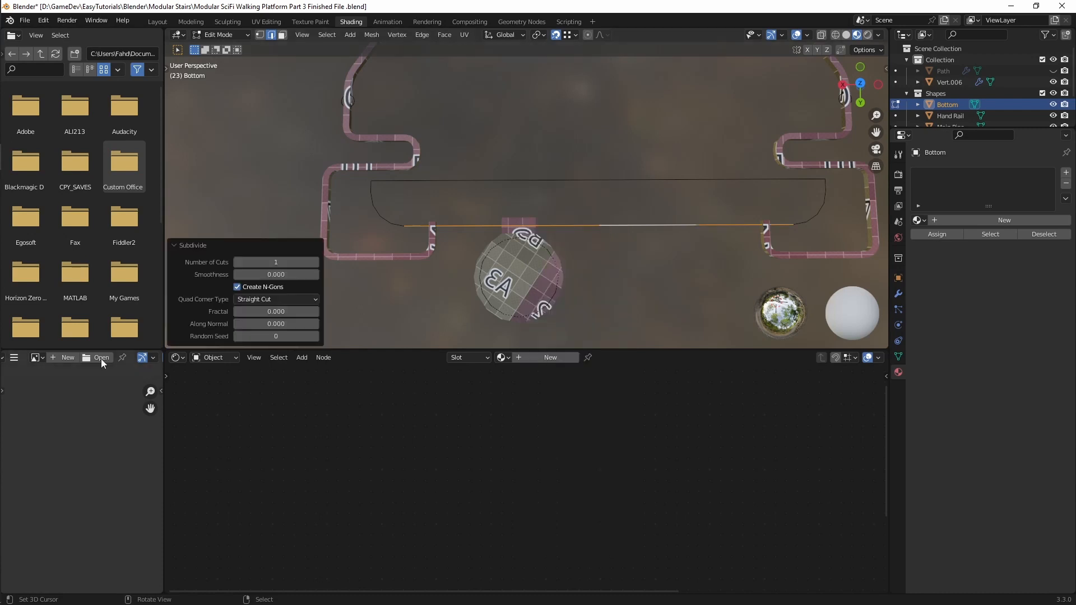
left_click(316, 263)
left_click(316, 263)
left_click(316, 263)
left_click(316, 262)
left_click(316, 263)
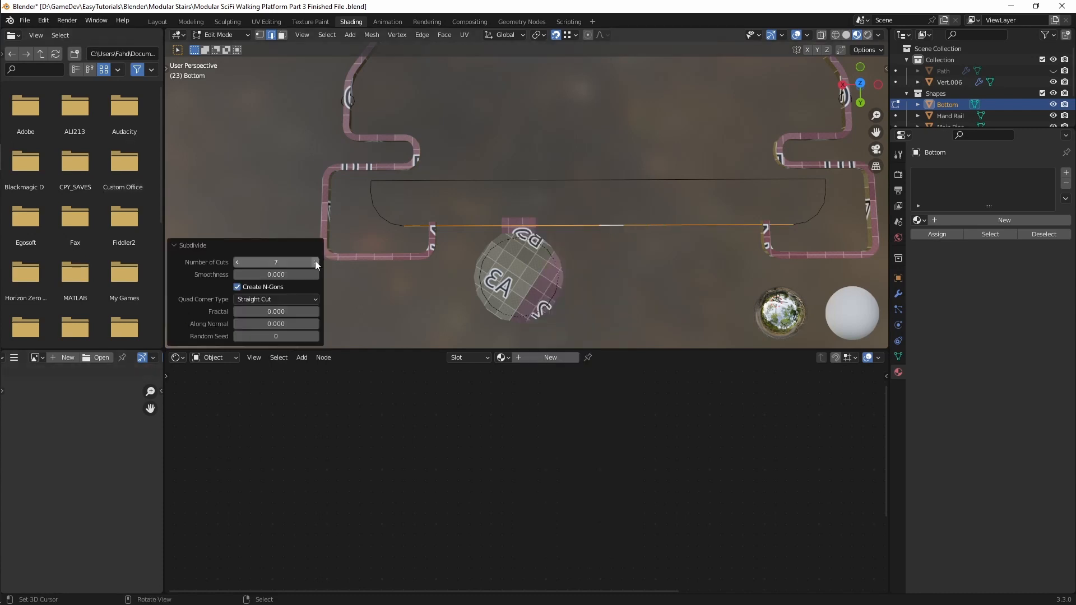
left_click(316, 263)
left_click(316, 262)
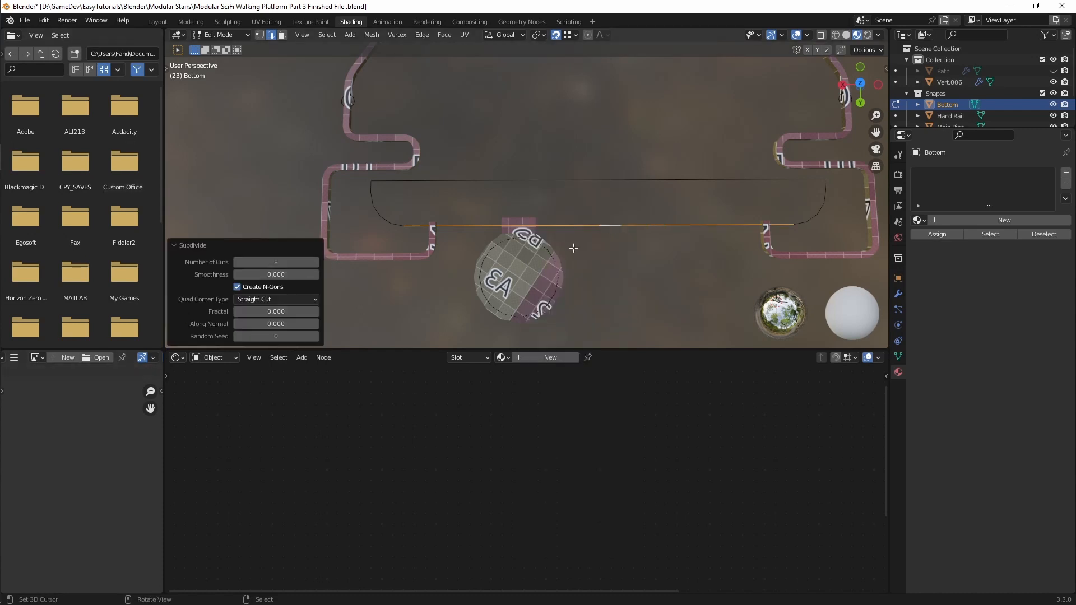
Examine the subdivided profile's vertices and the resulting mesh and grid on the platform's underside around the bend
middle_click_drag(573, 248, 558, 226)
key("1")
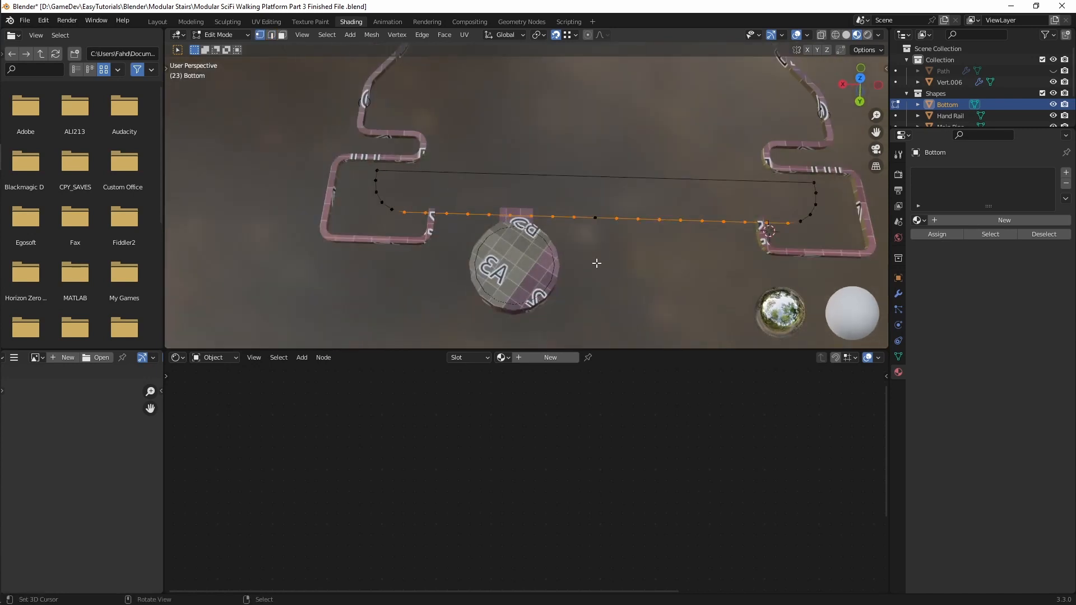
middle_click_drag(595, 260, 561, 182)
scroll(606, 264, "up", 6)
scroll(548, 177, "down", 3)
scroll(547, 177, "up", 5)
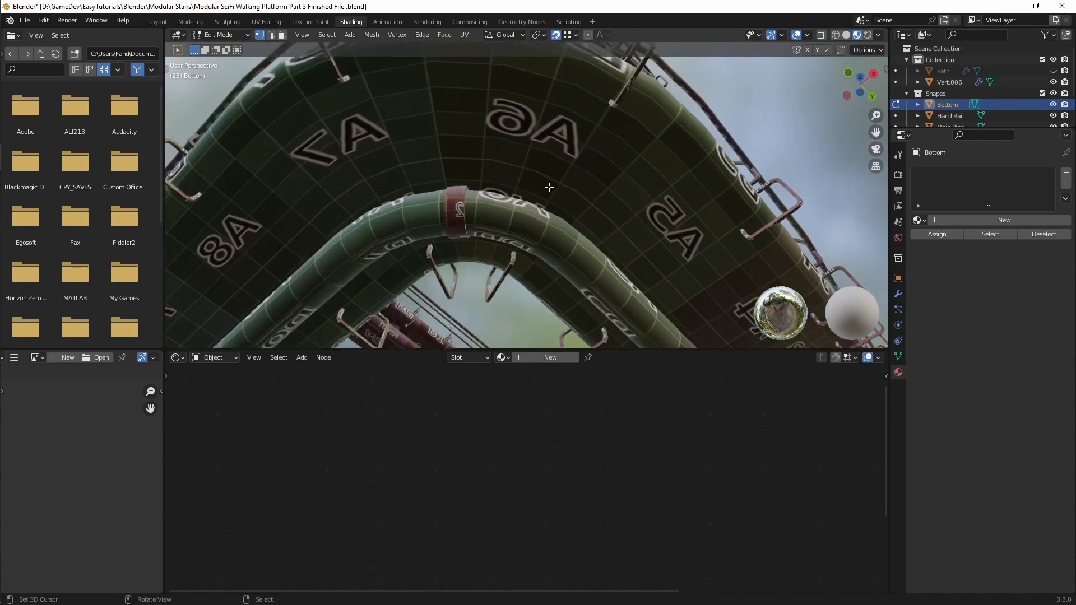
scroll(536, 160, "up", 1)
scroll(536, 160, "down", 5)
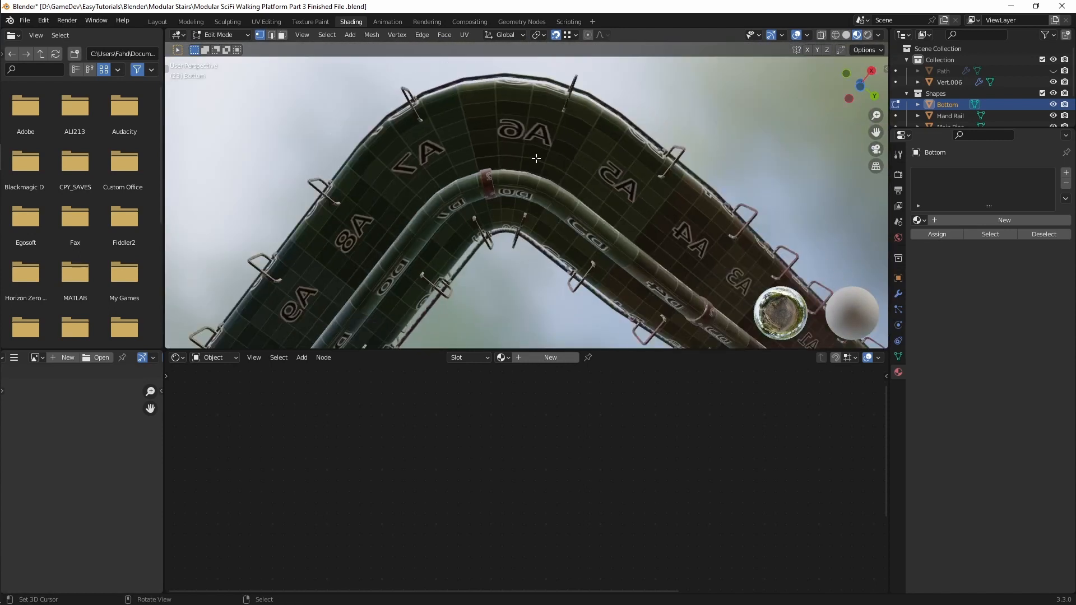
Subdivide the Bottom profile's lower run of vertices, including both rounded ends, with 2 cuts
middle_click_drag(537, 159, 535, 213)
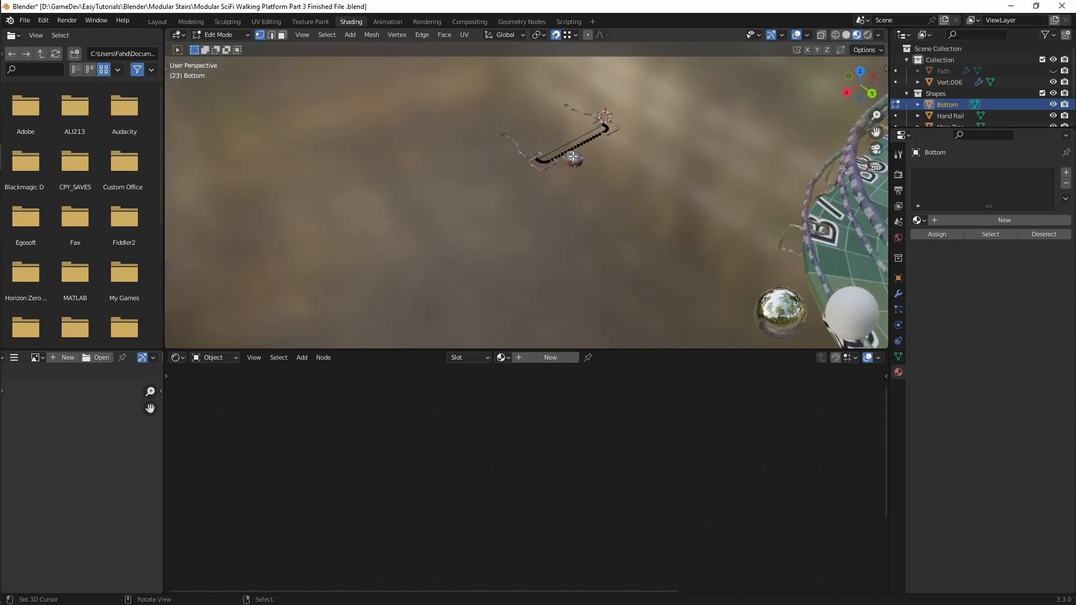
scroll(535, 206, "up", 4)
left_click_drag(403, 223, 705, 338)
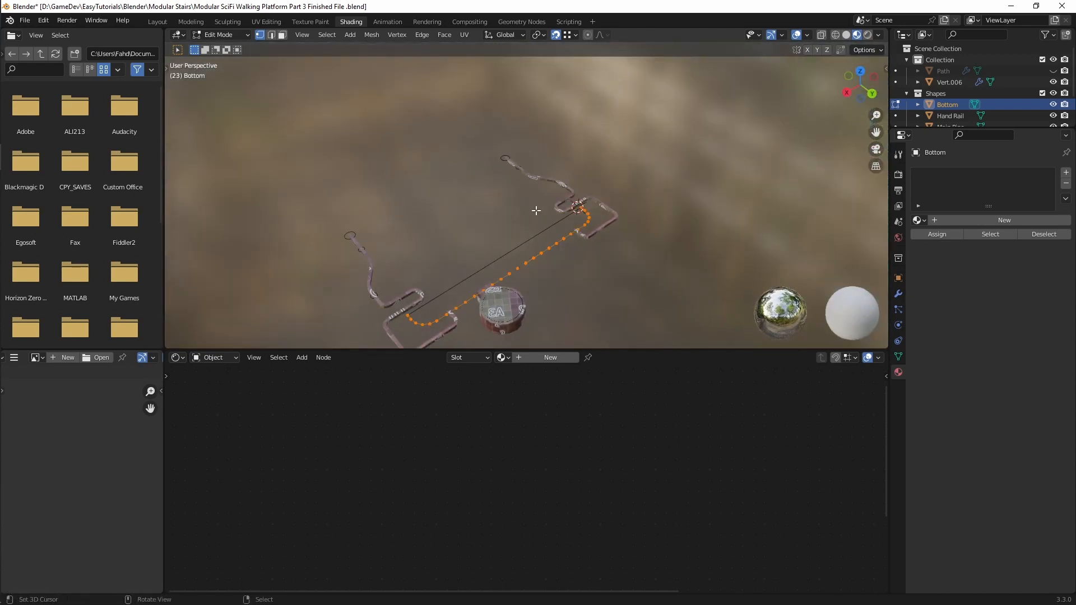
key("w")
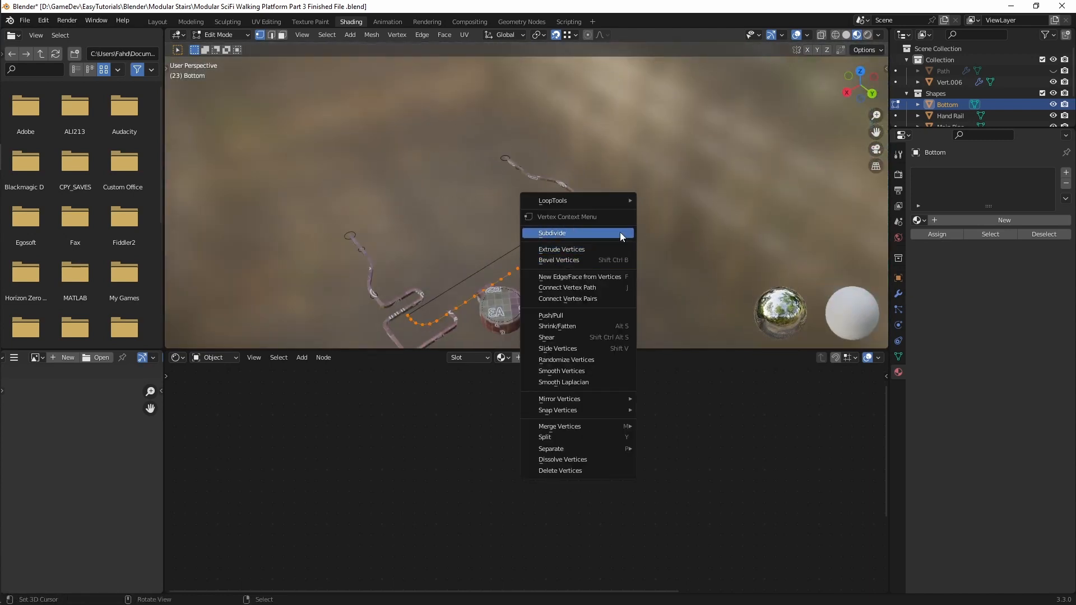
left_click(621, 235)
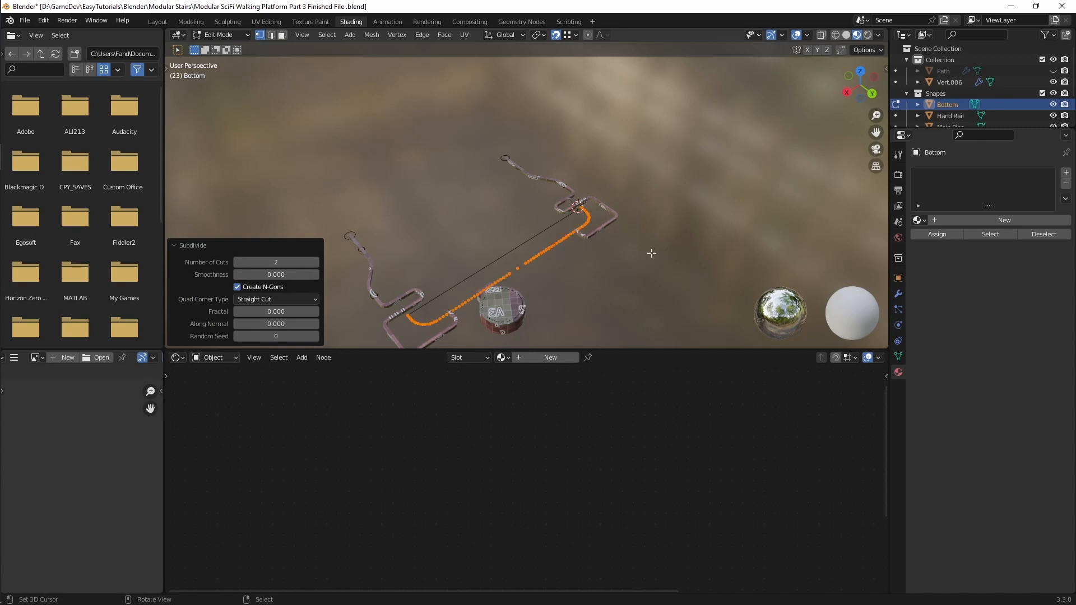
Select the two longer edges at the middle of the Bottom profile and subdivide them with 4 cuts
middle_click_drag(648, 252, 531, 205)
scroll(547, 227, "up", 3)
scroll(547, 227, "up", 4)
right_click(531, 204)
key("2")
right_click(531, 200)
right_click(595, 202, "shift")
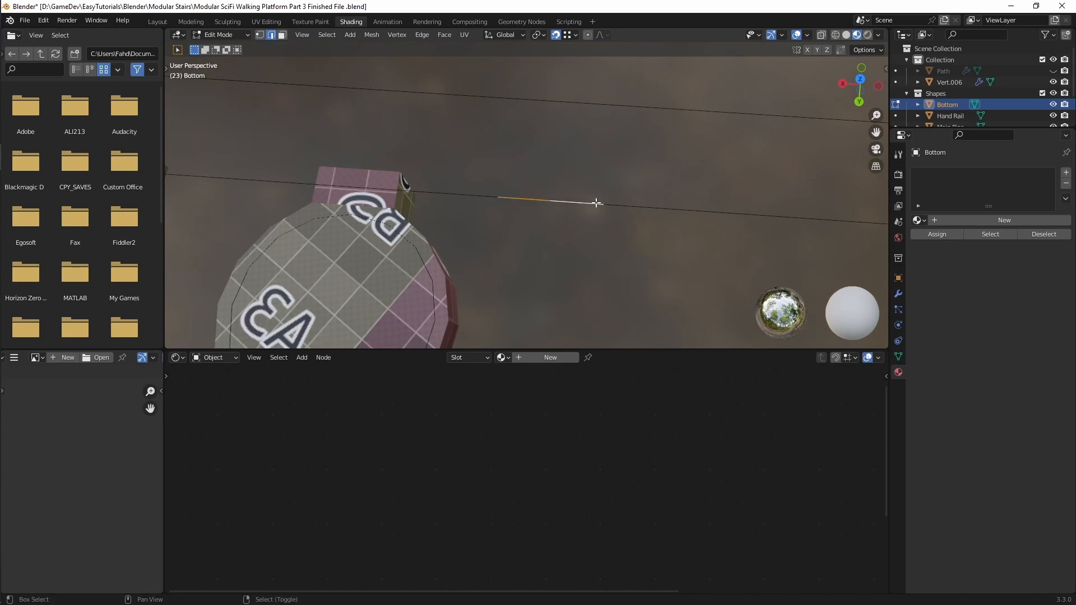
key("w")
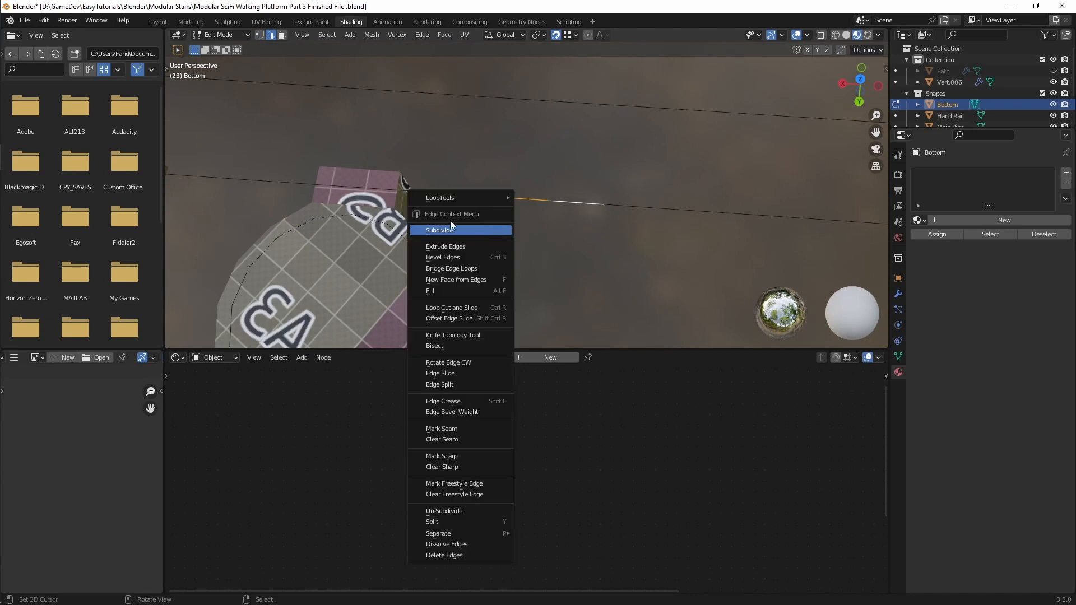
left_click(448, 231)
left_click(317, 262)
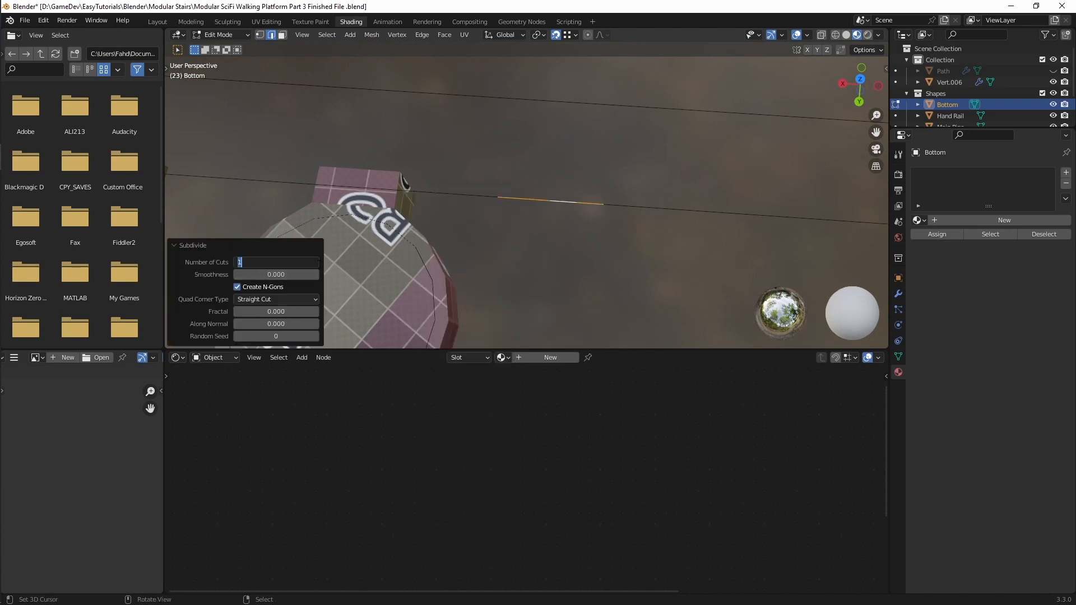
type("4")
key("Return")
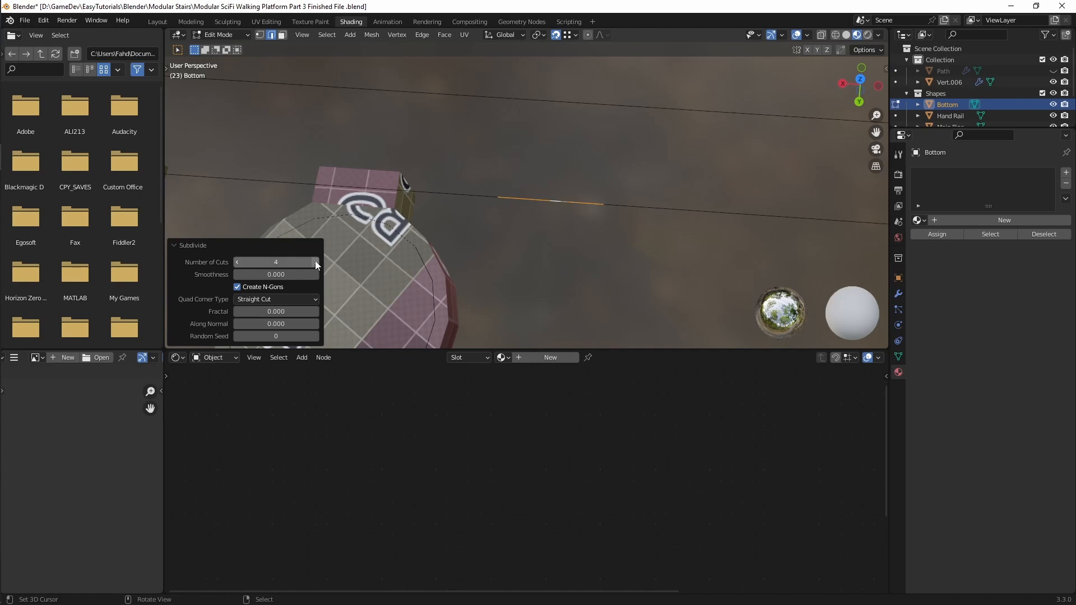
Return to Object Mode, hide the Shapes collection and make it visible again
key("ctrl+Tab")
left_click(511, 212)
key("h")
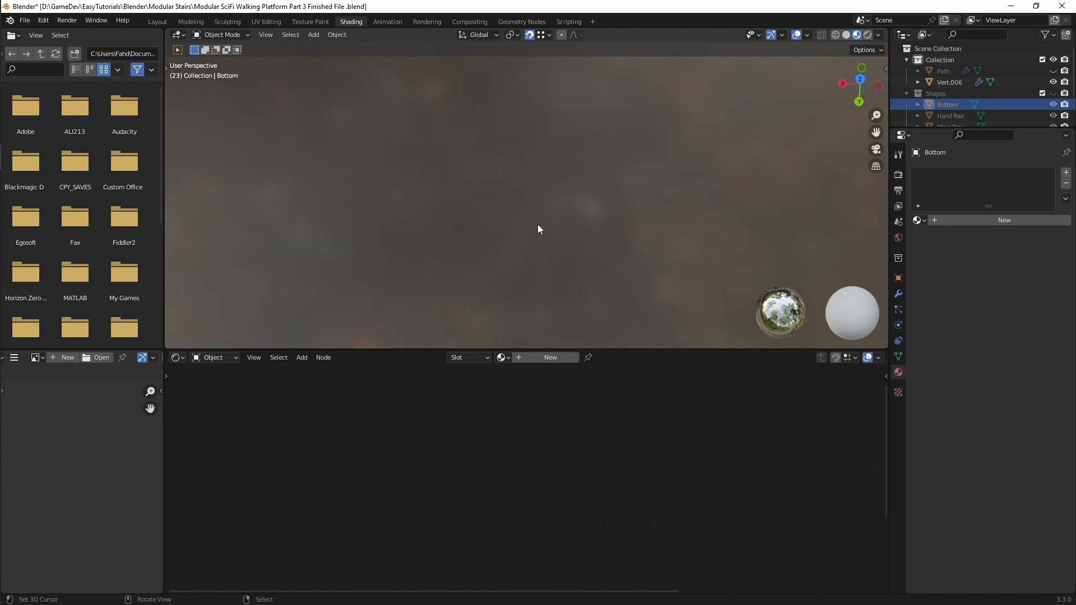
middle_click_drag(538, 226, 542, 205)
scroll(548, 227, "down", 10)
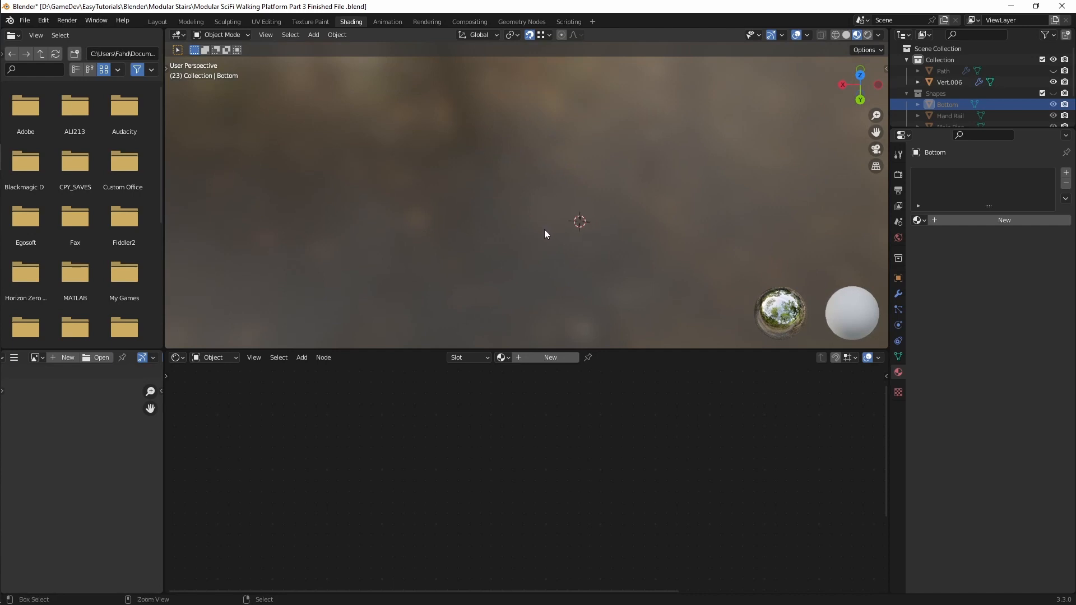
middle_click_drag(543, 229, 658, 216)
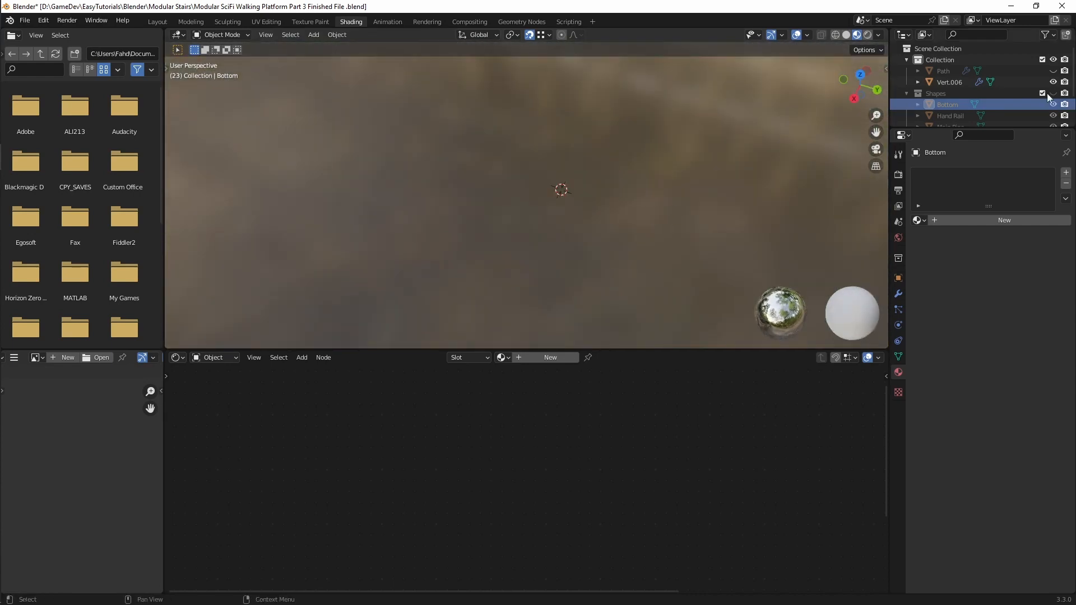
left_click(1054, 93)
Examine the Bottom profile's subdivided vertices in Edit Mode and return to Object Mode
middle_click_drag(566, 176, 508, 232)
scroll(495, 226, "up", 4)
key("ctrl+Tab")
left_click(554, 231)
key("1")
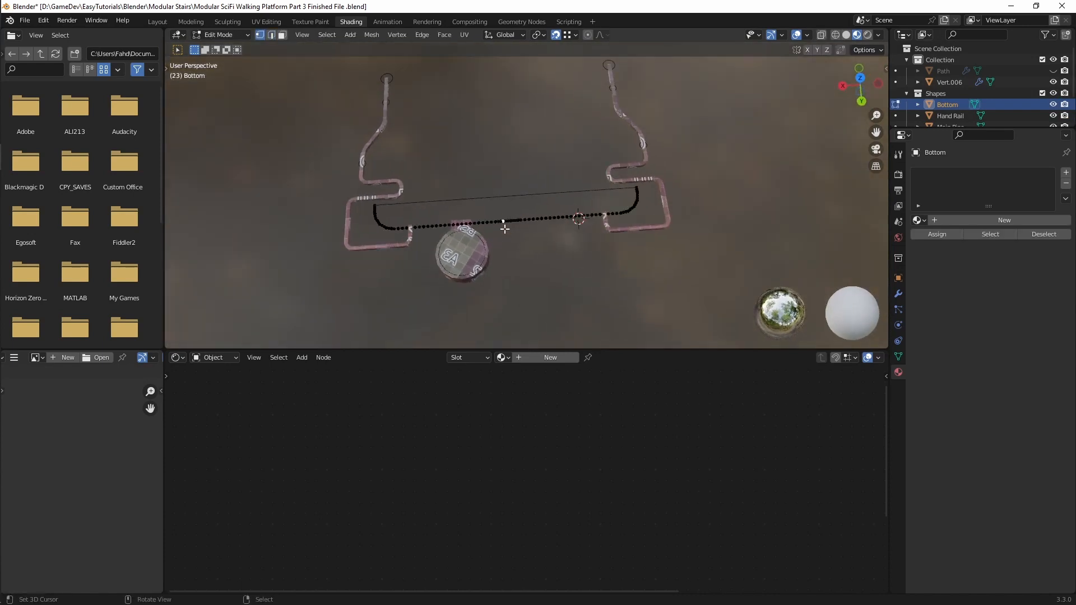
scroll(520, 252, "up", 1)
middle_click_drag(509, 237, 551, 159)
key("ctrl+Tab")
left_click(542, 243)
Examine the whole multi-level walking platform and its grid textures around the bends and stacked levels
scroll(536, 241, "down", 4)
scroll(582, 239, "up", 2)
scroll(553, 185, "up", 5)
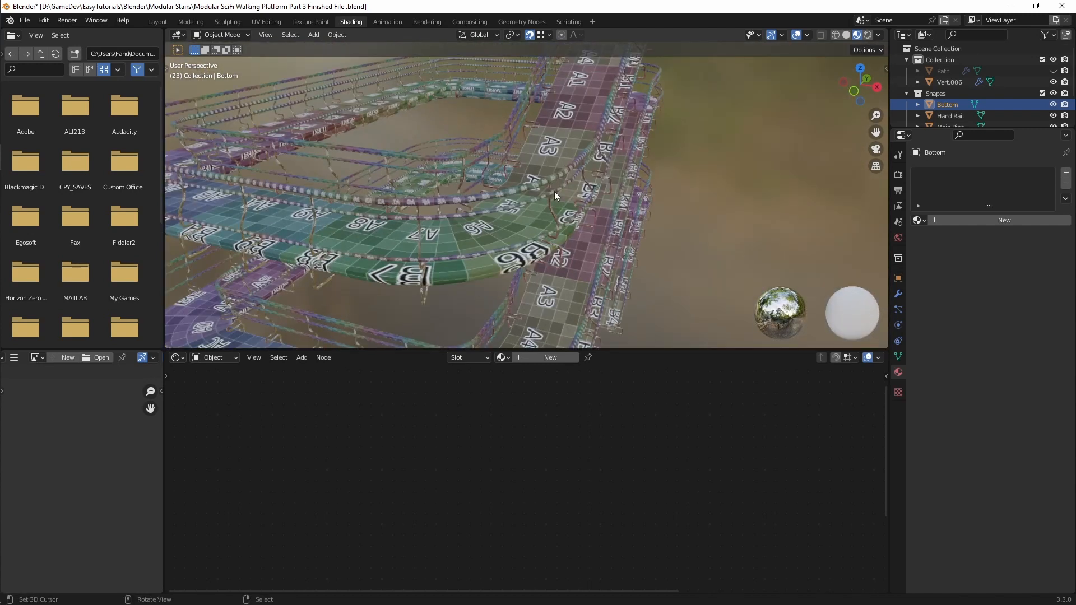
scroll(554, 190, "down", 3)
scroll(559, 173, "down", 4)
middle_click_drag(561, 202, 549, 231)
scroll(549, 231, "up", 6)
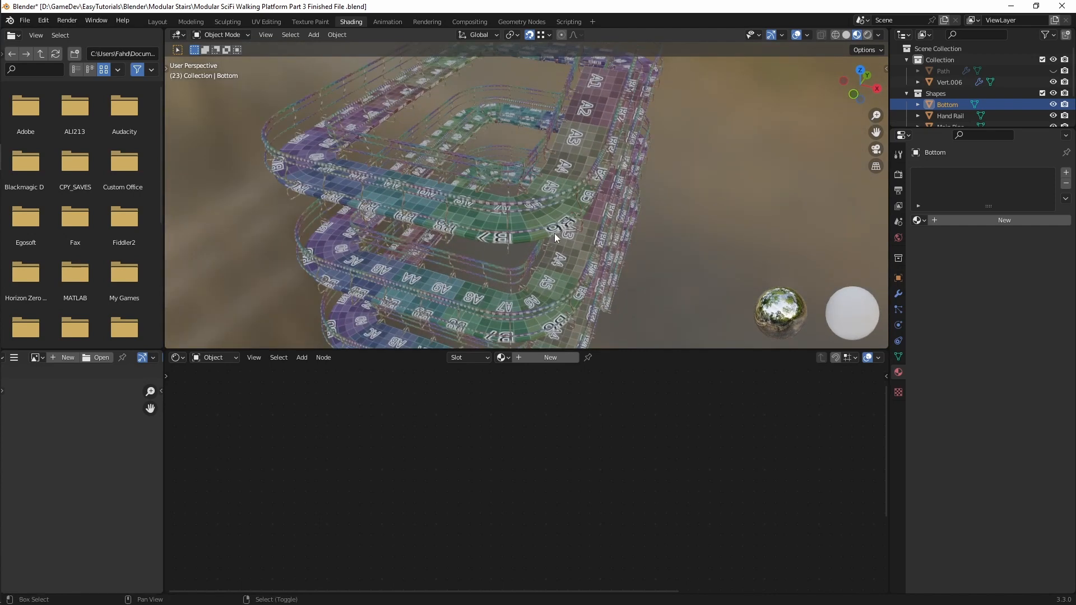
scroll(563, 213, "down", 5)
mouse_move(579, 177)
middle_mouse_down()
mouse_move(588, 150)
mouse_move(587, 196)
middle_mouse_up()
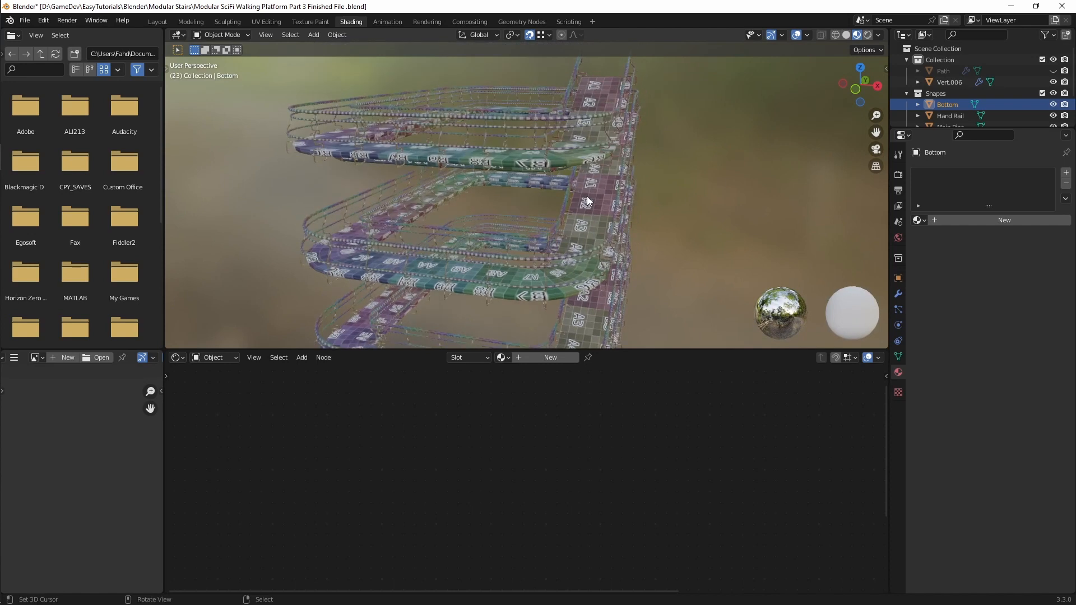